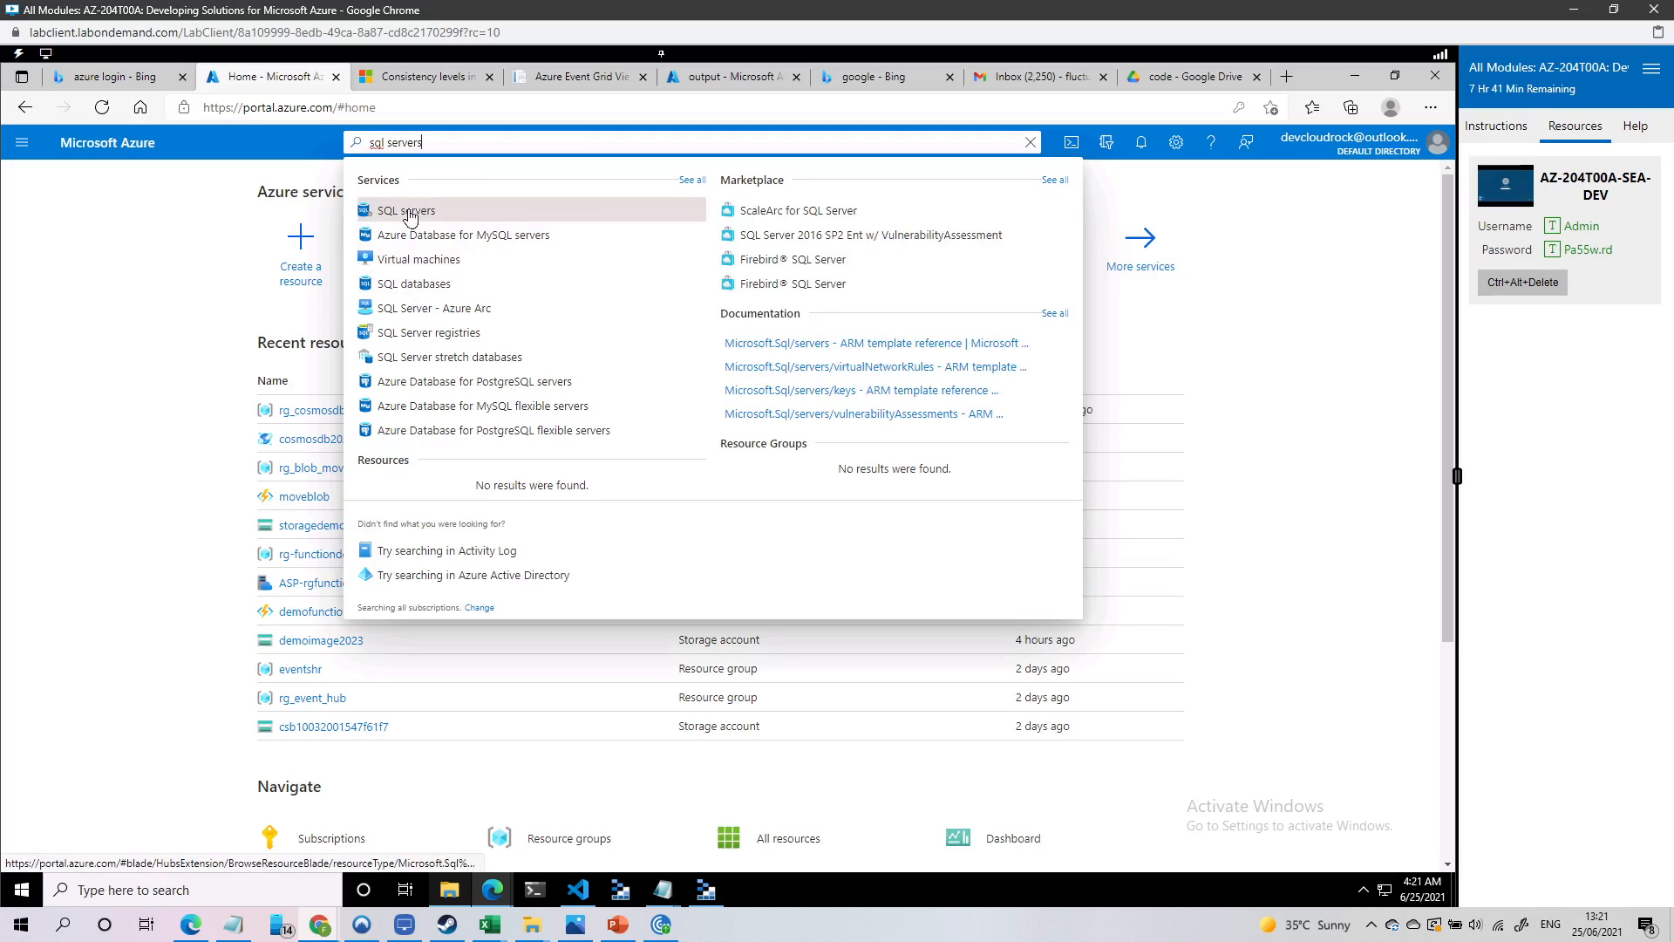
Start creating an Azure SQL server and assign it to a new resource group named PolyglotData
left_click(410, 217)
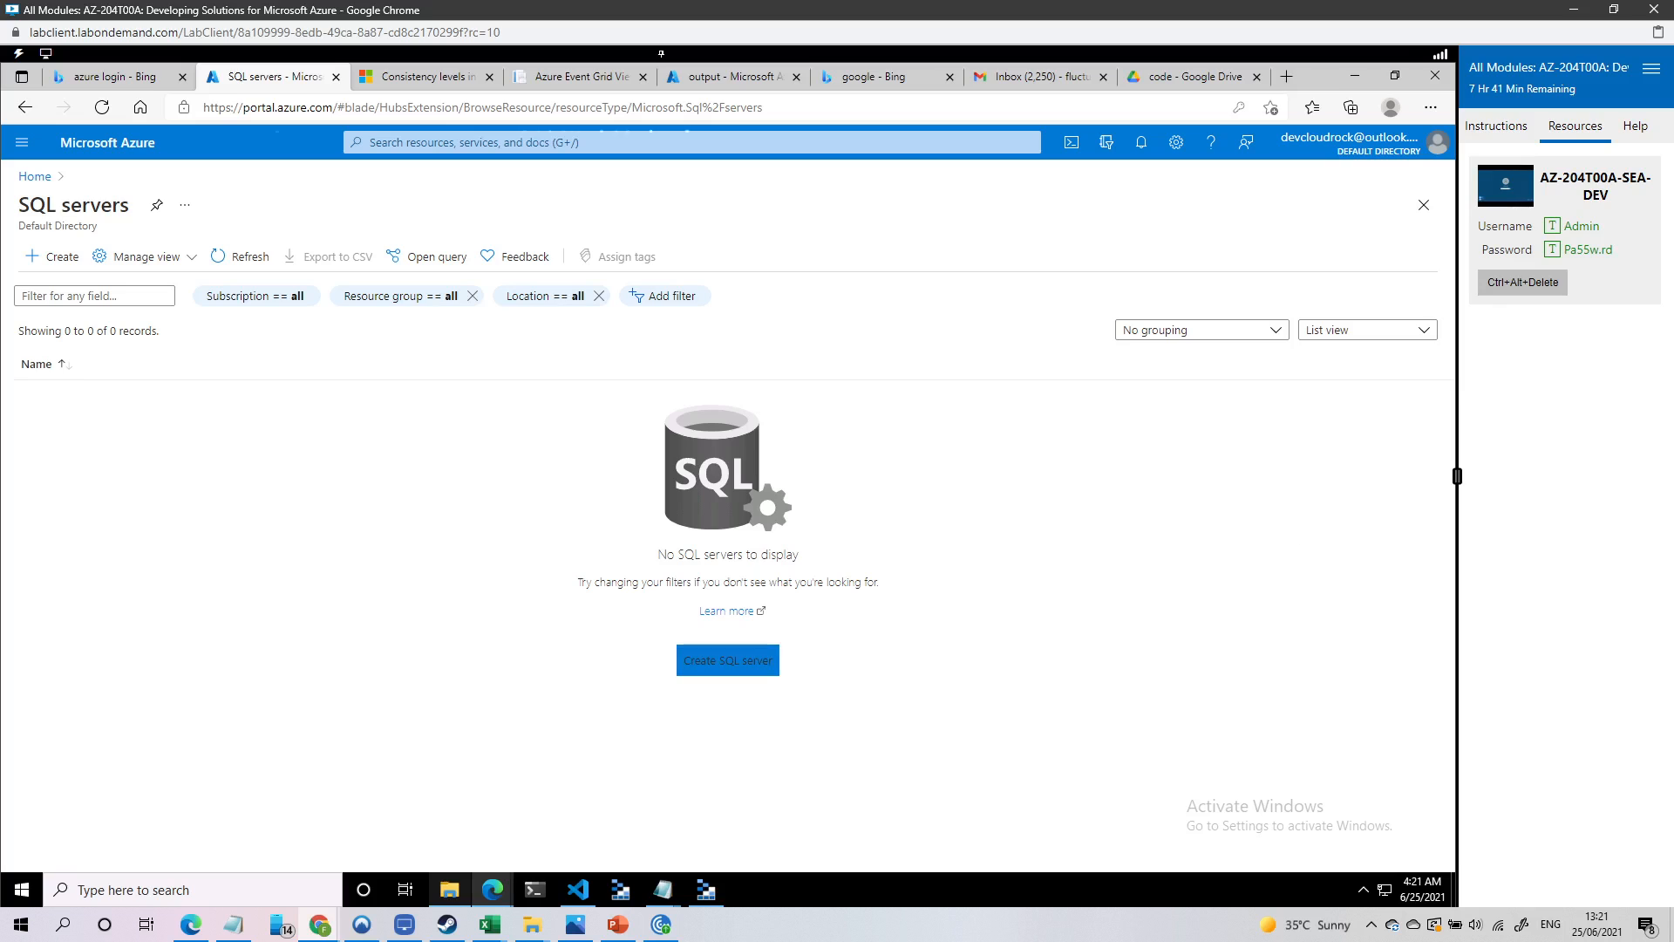
left_click(728, 660)
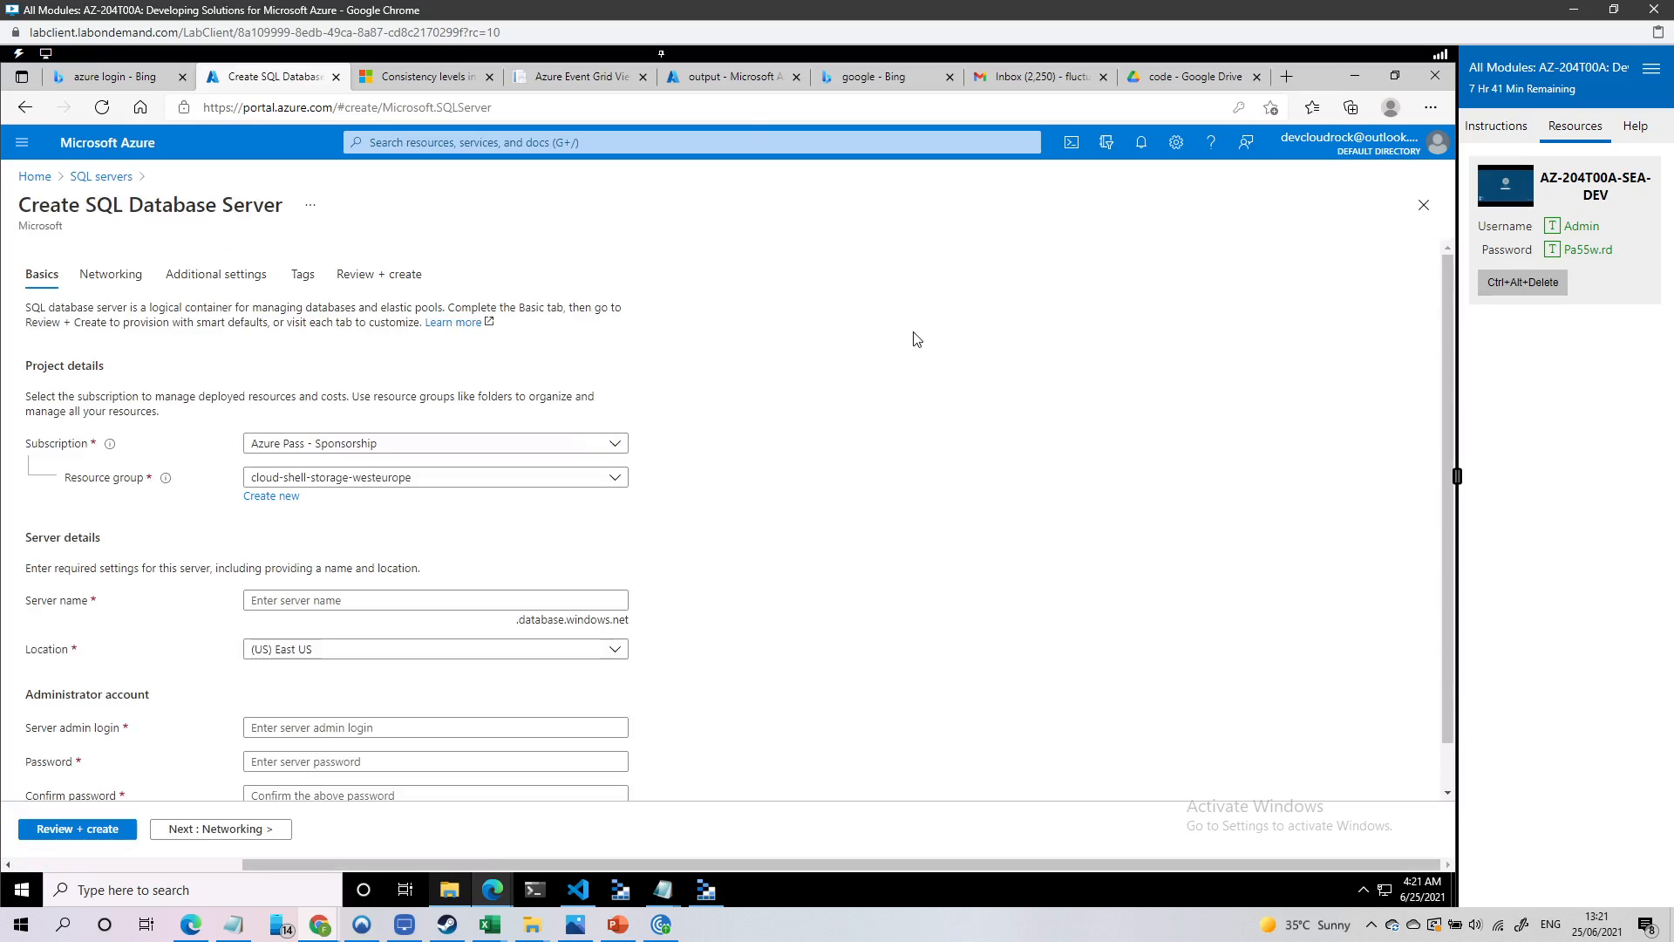
left_click(272, 497)
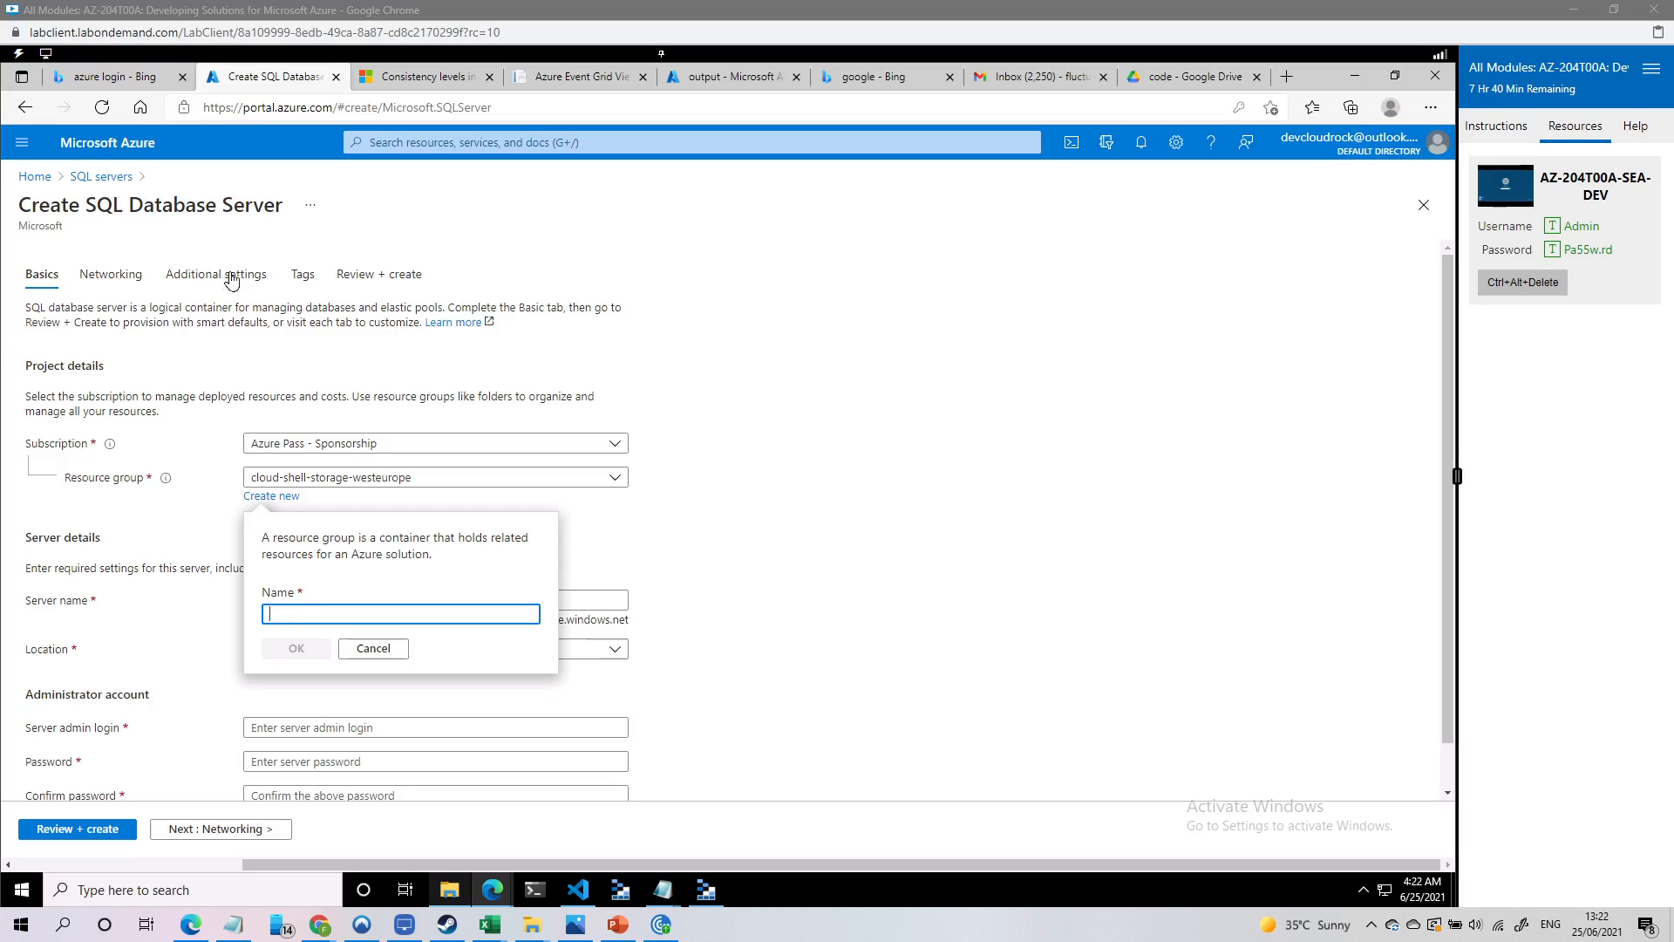
left_click(303, 616)
type("PolyglotData")
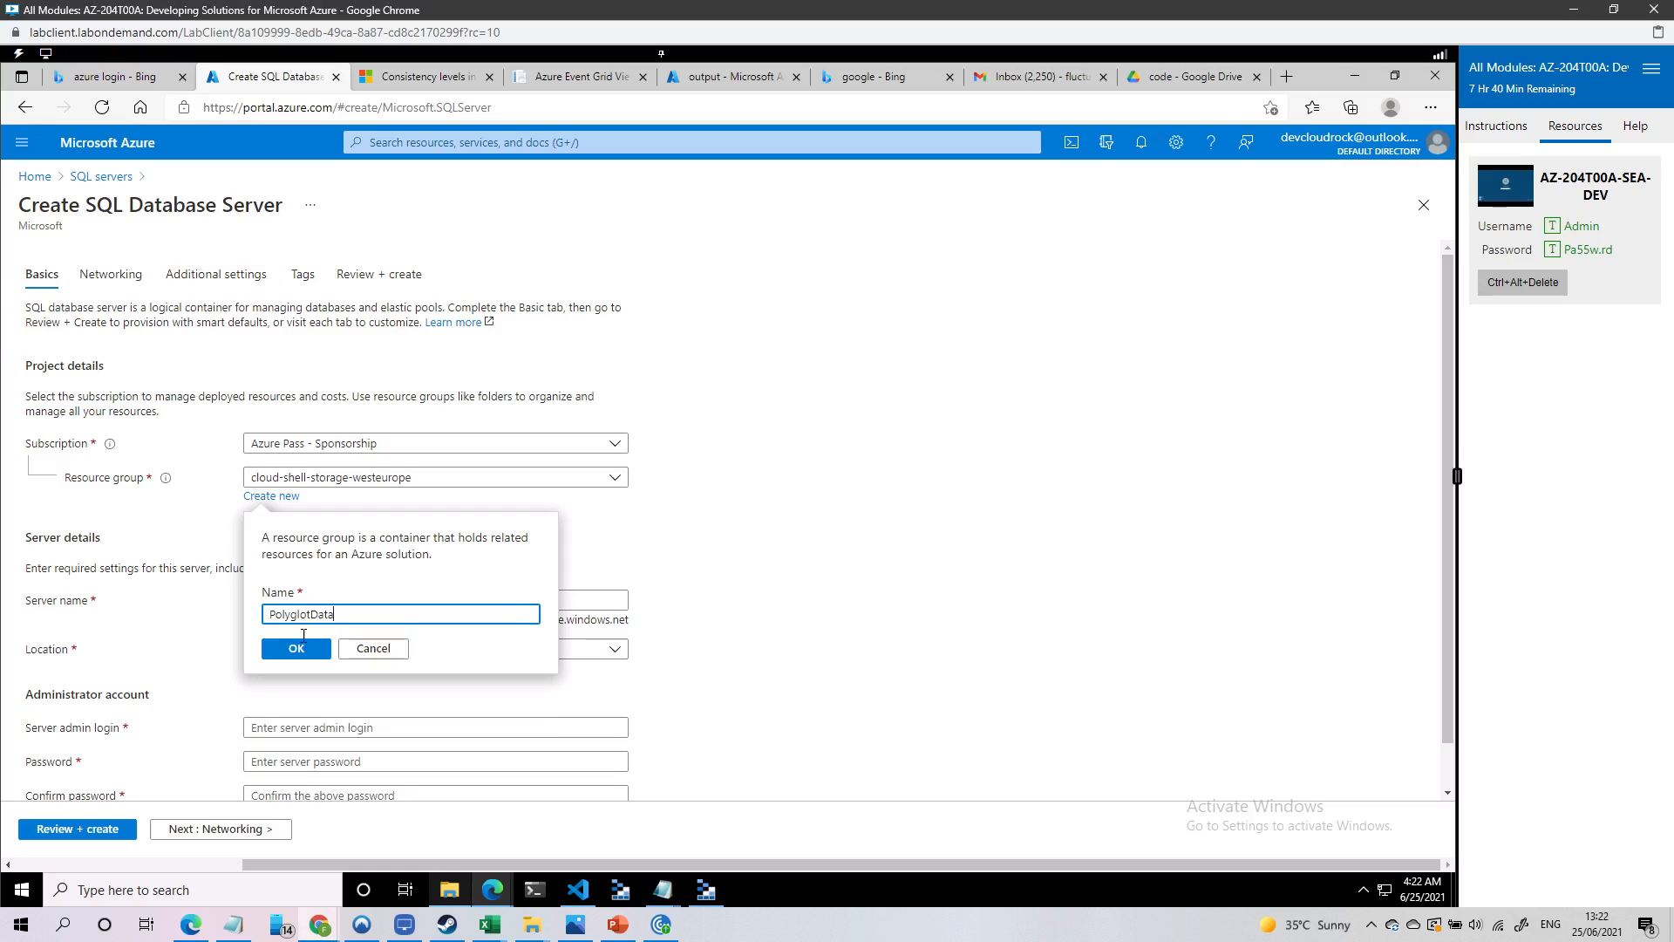
left_click(302, 646)
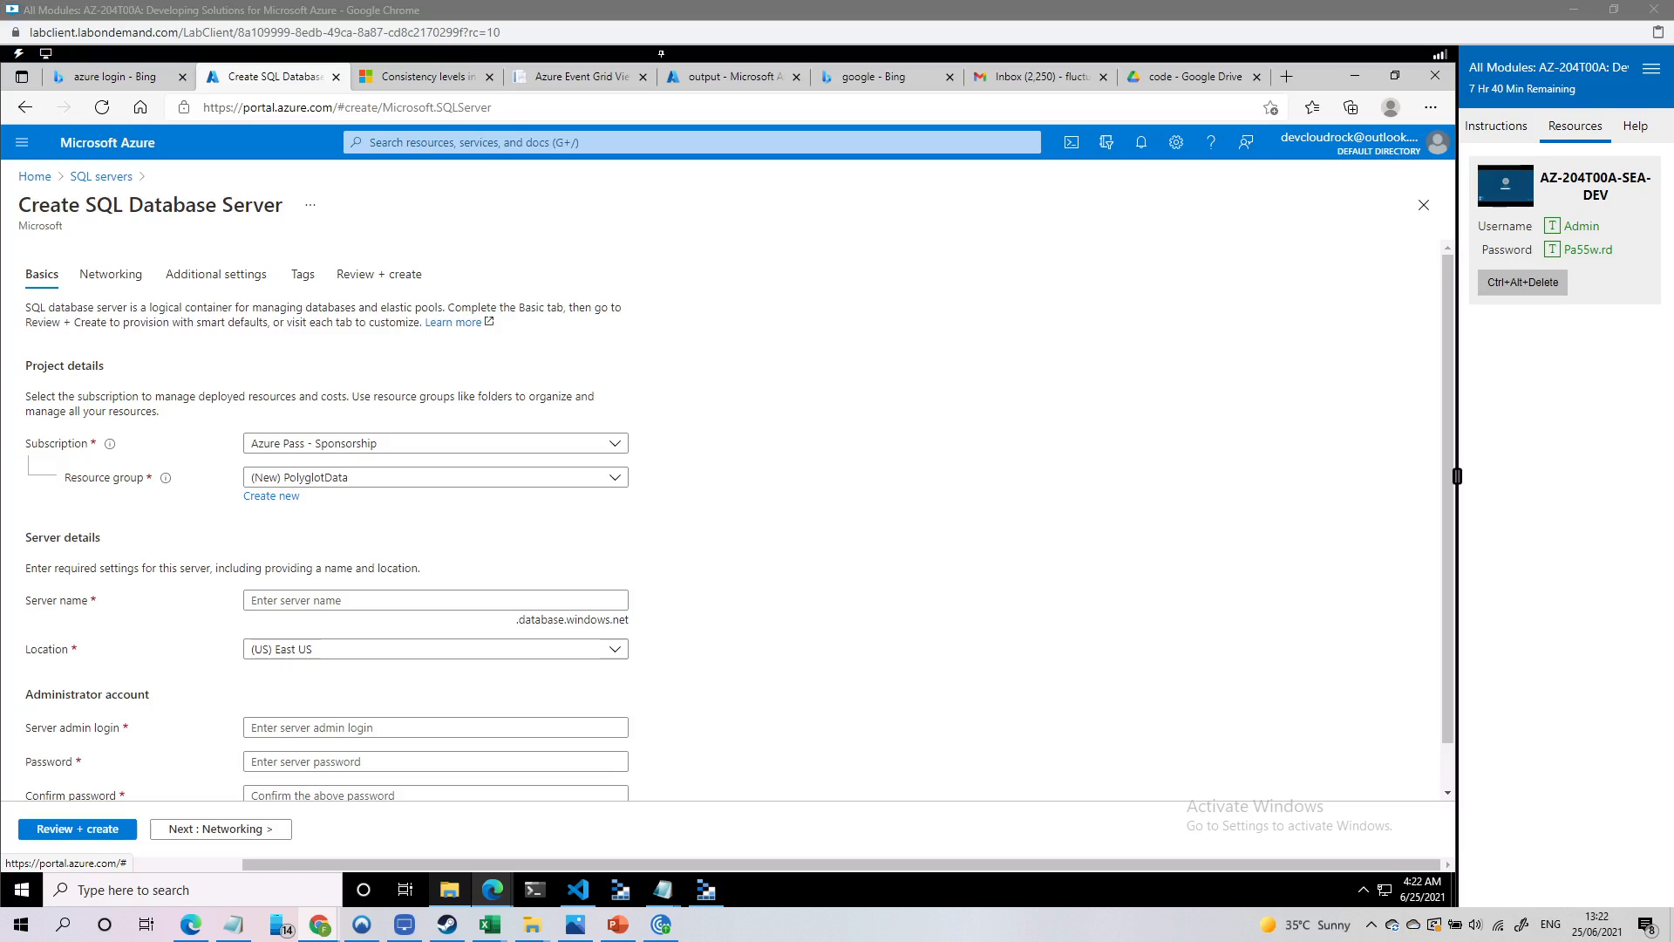
Name the SQL server polysqlsrvrchrz
left_click(312, 726)
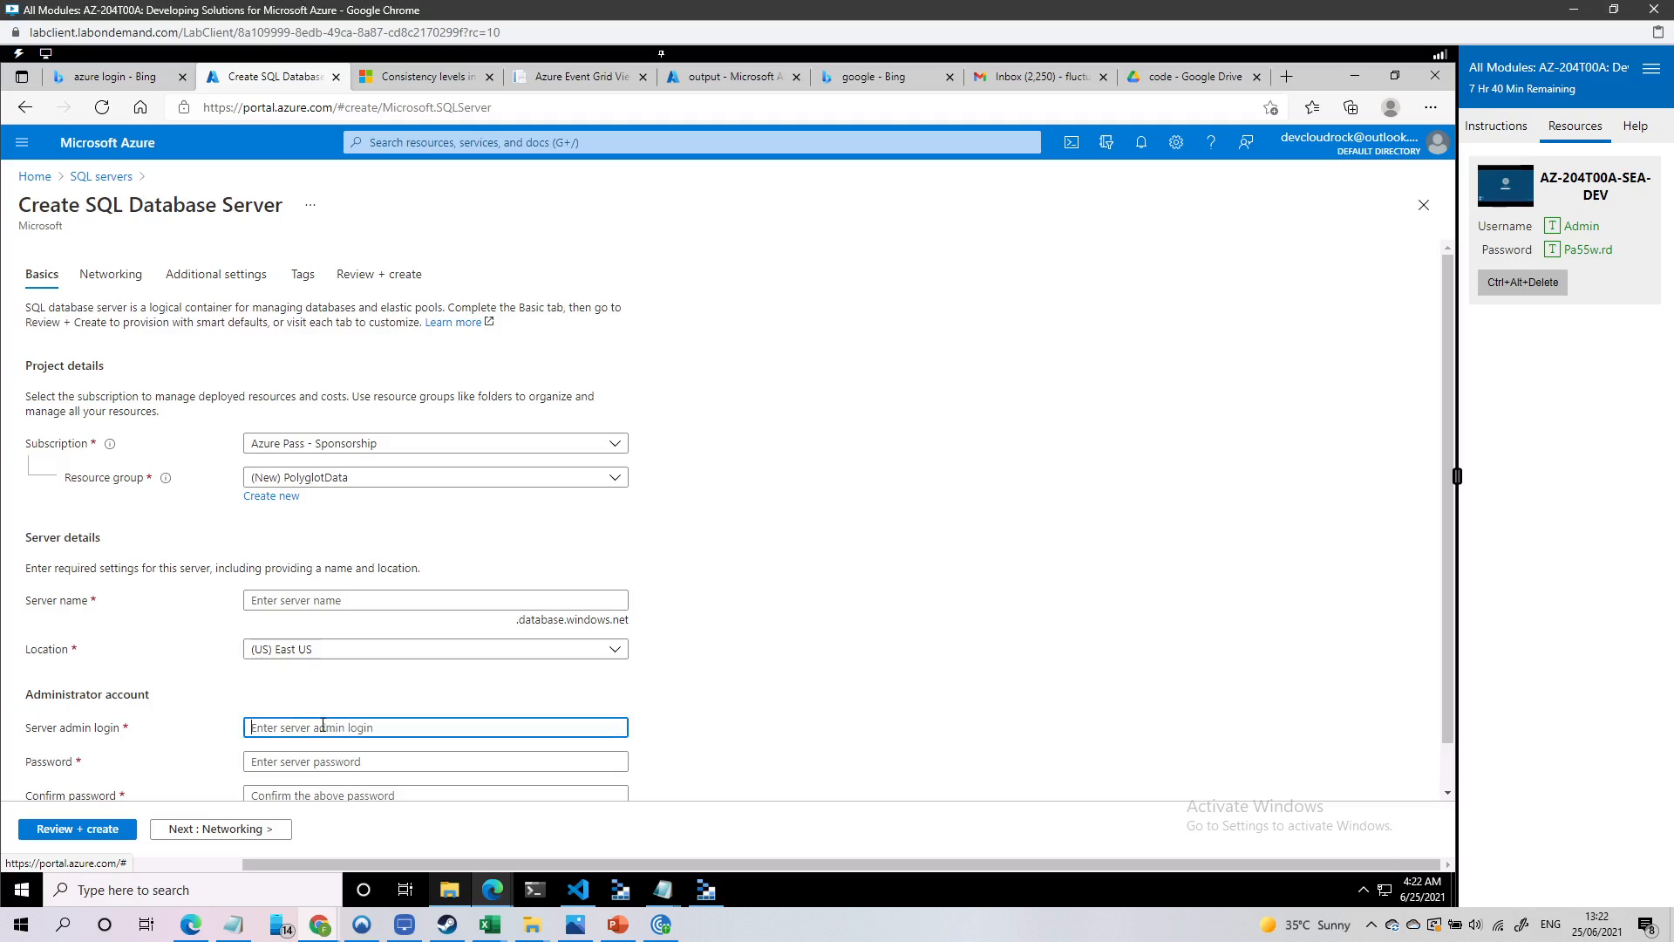
left_click(302, 600)
type("polysqlsrvrchrz")
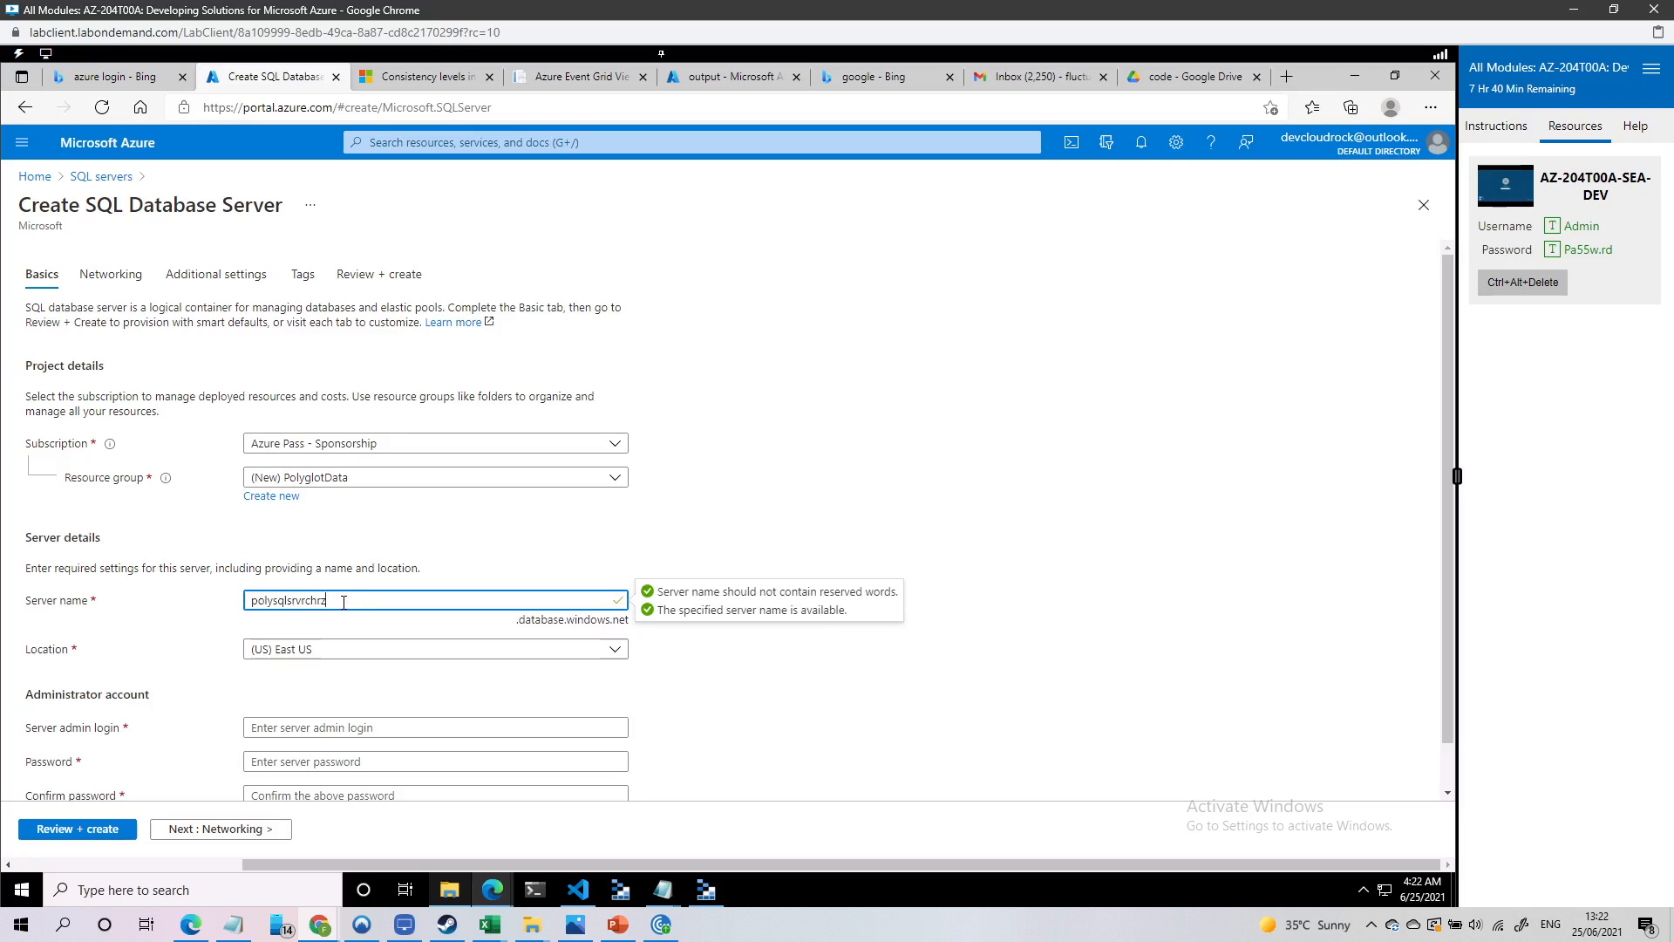
Copy the server name polysqlsrvrchrz into the untitled Notepad note, replacing all its existing text
left_click_drag(335, 602, 245, 600)
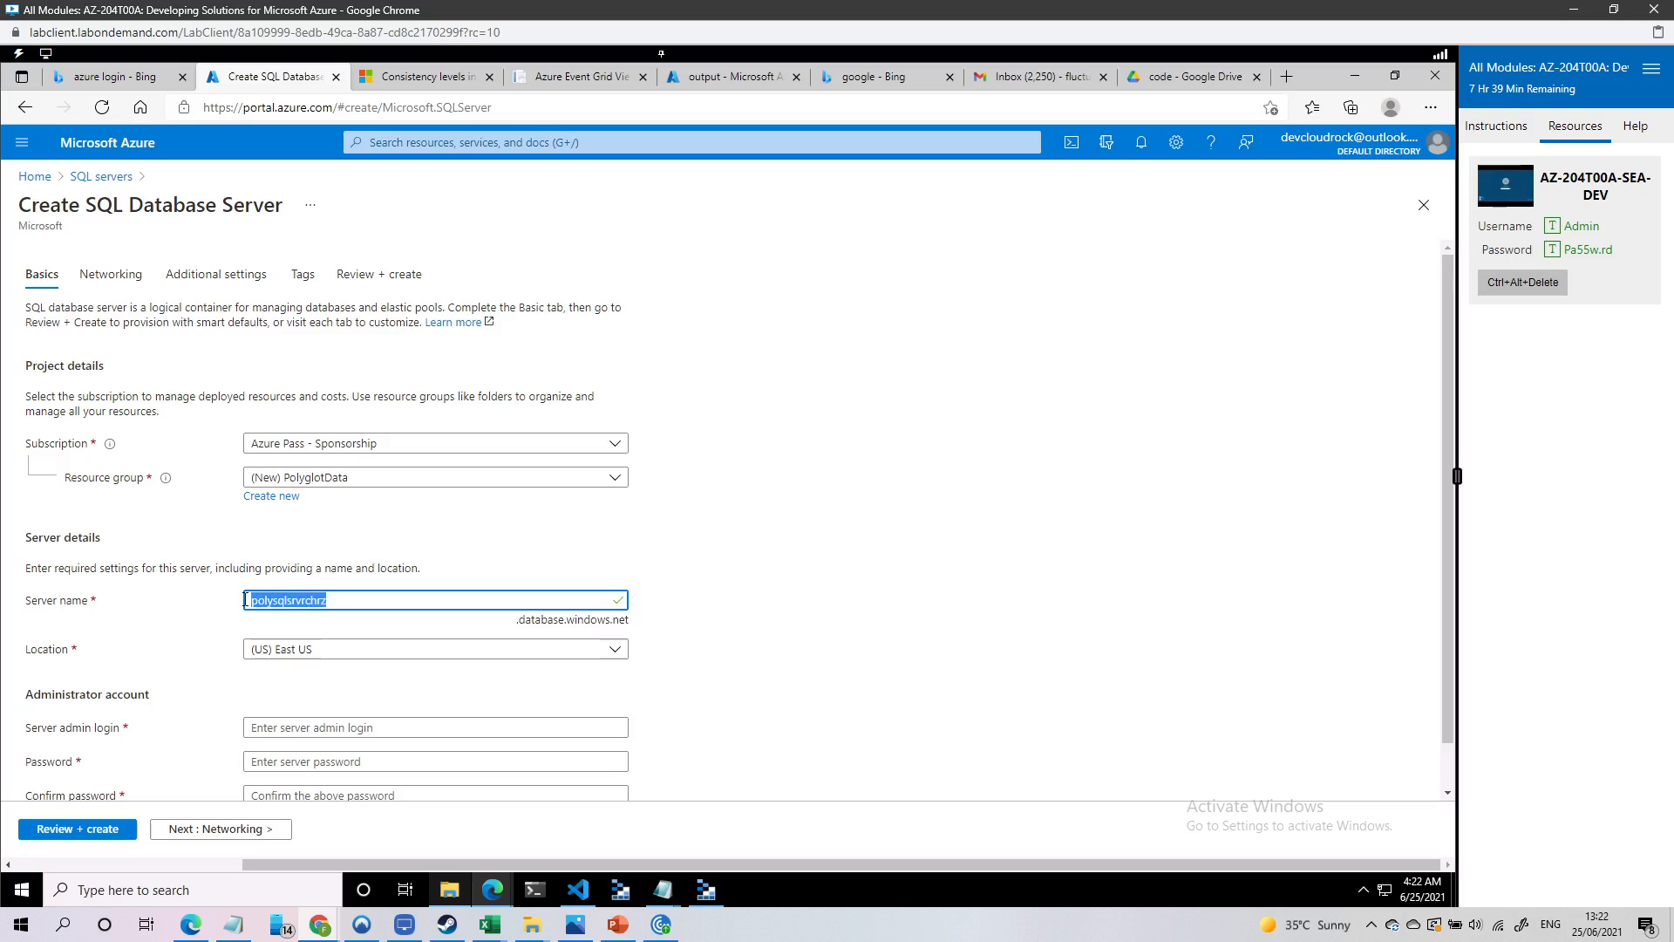
left_click(663, 890)
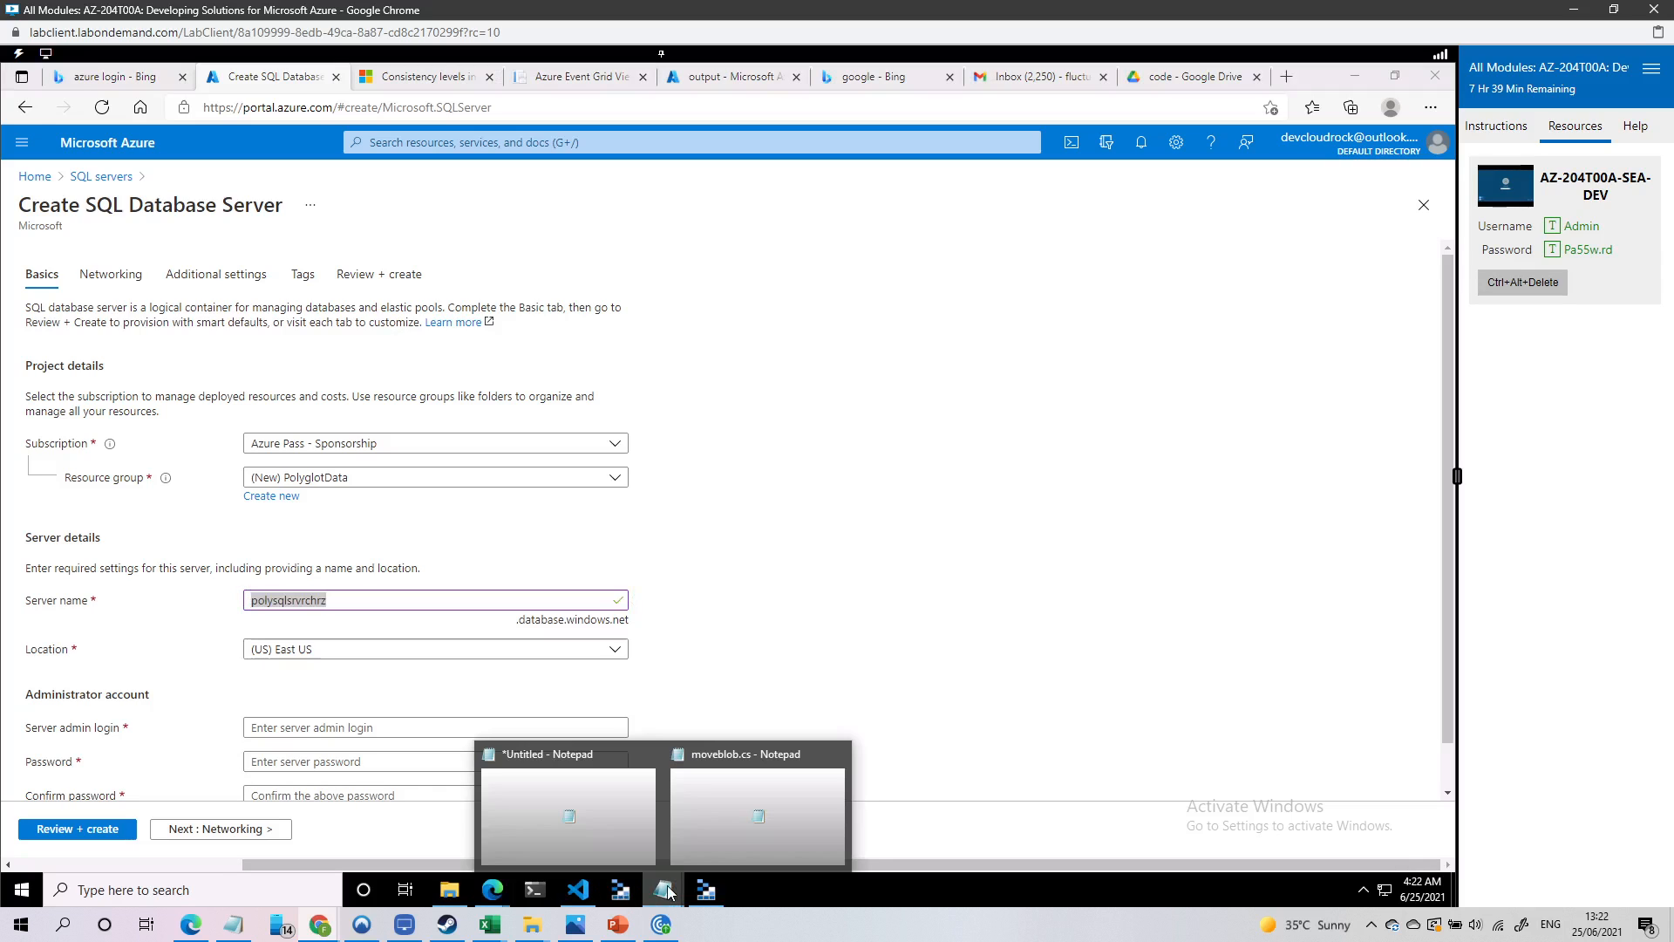
left_click(644, 824)
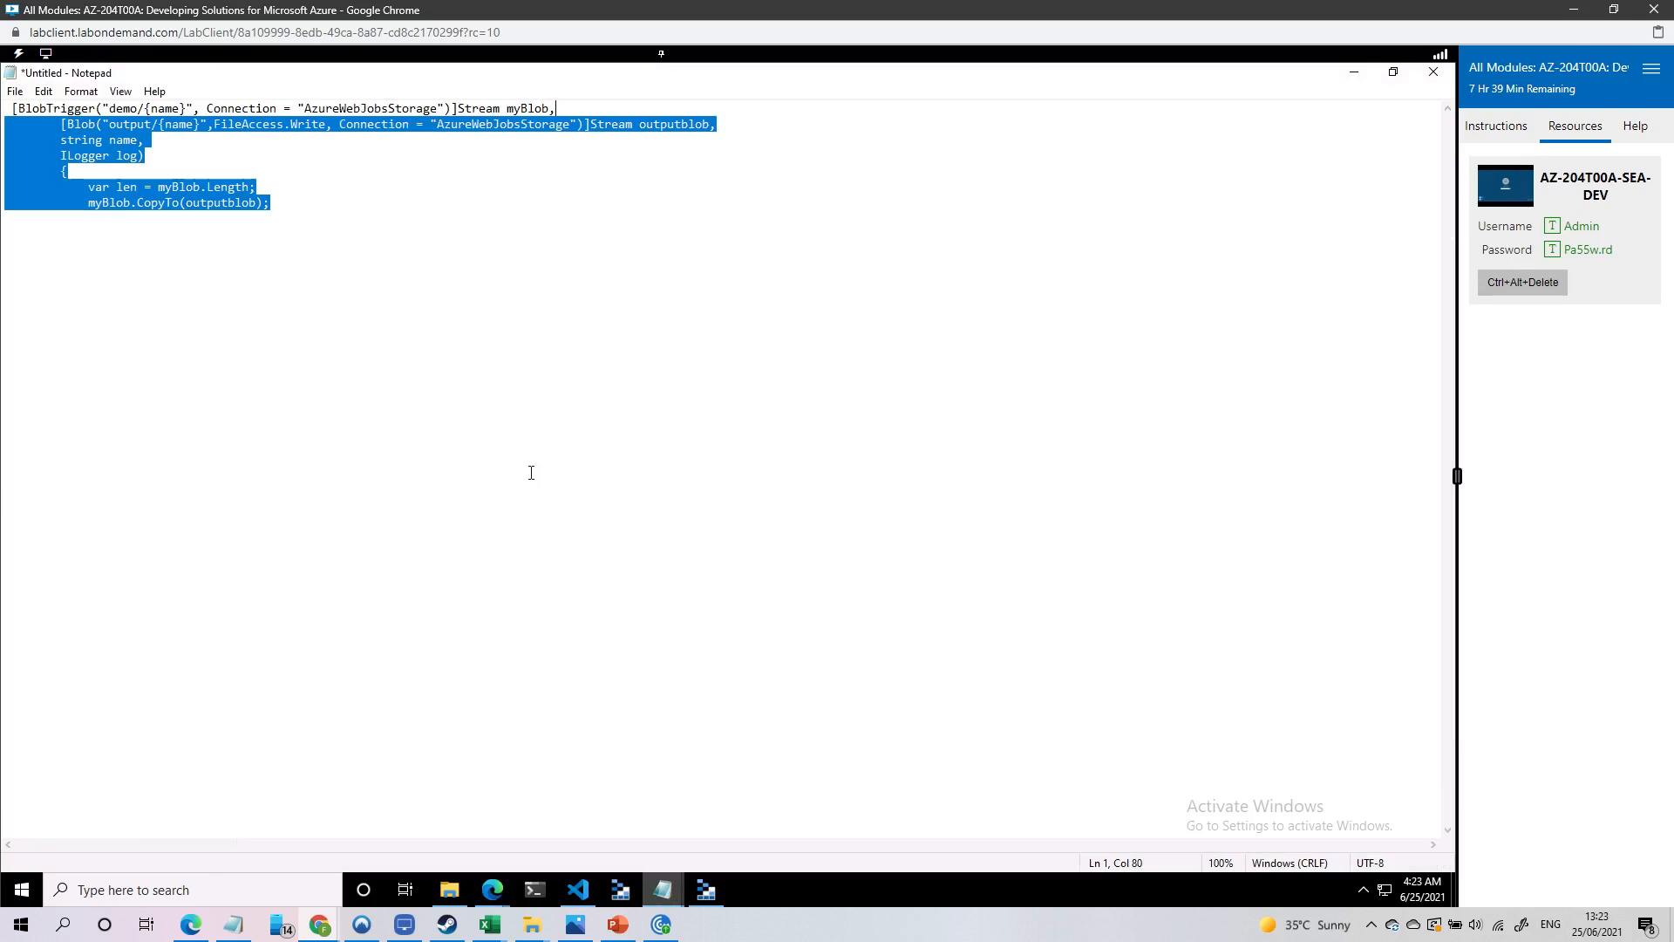
left_click(369, 327)
key("ctrl+a")
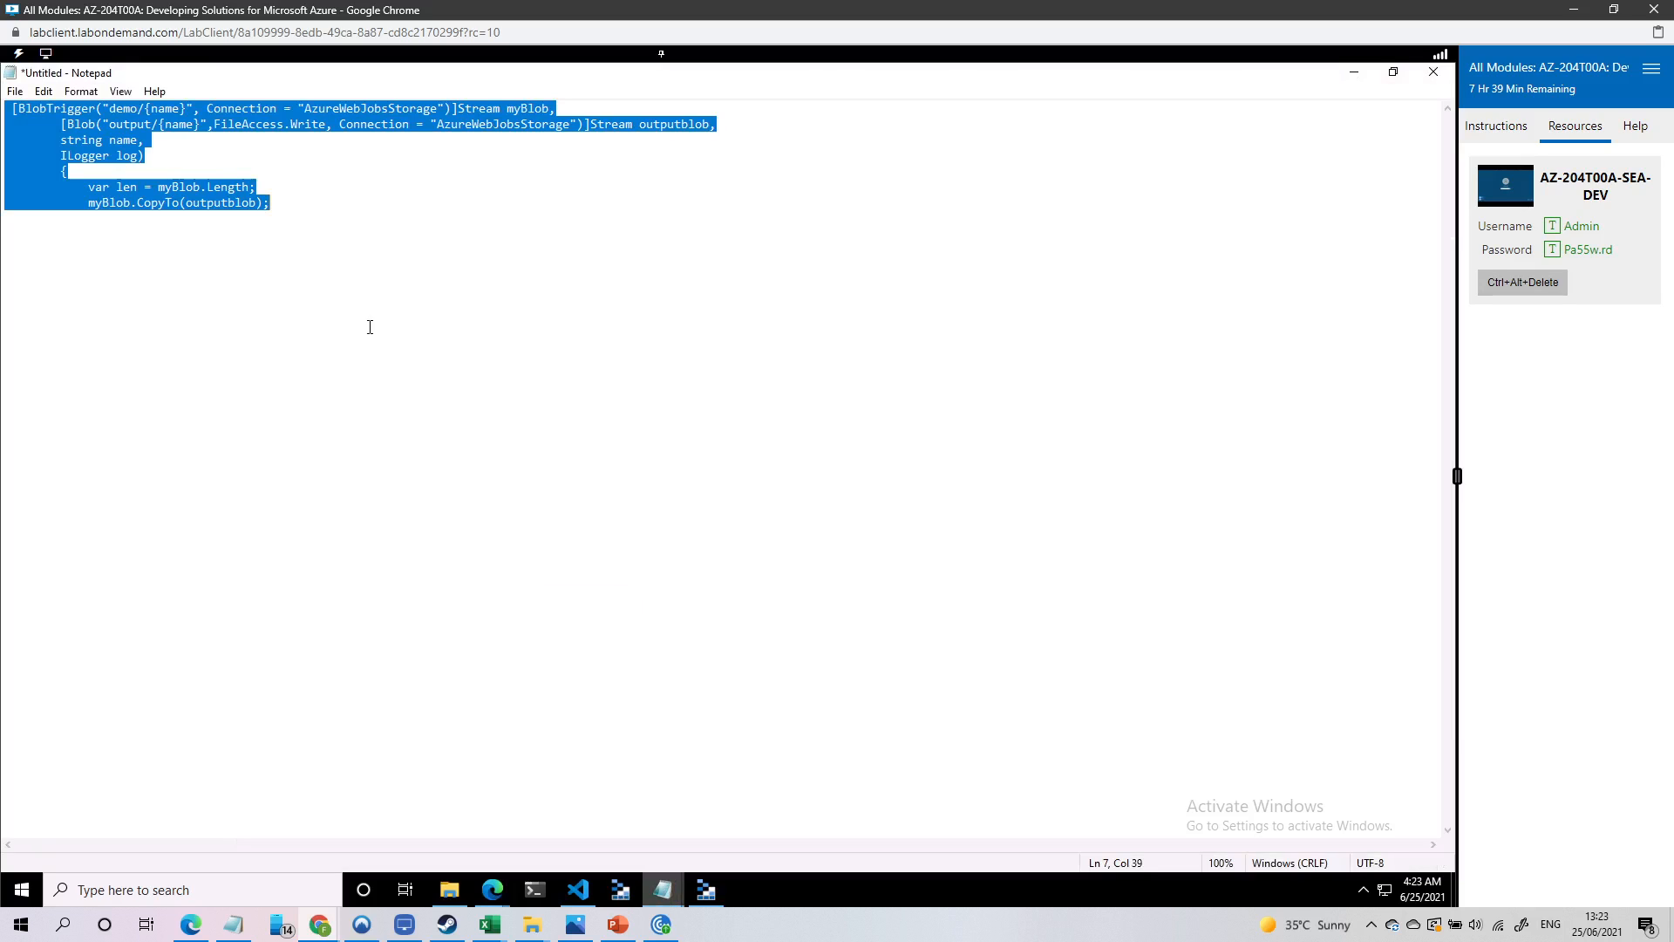
type("polysqlsrvrchrz")
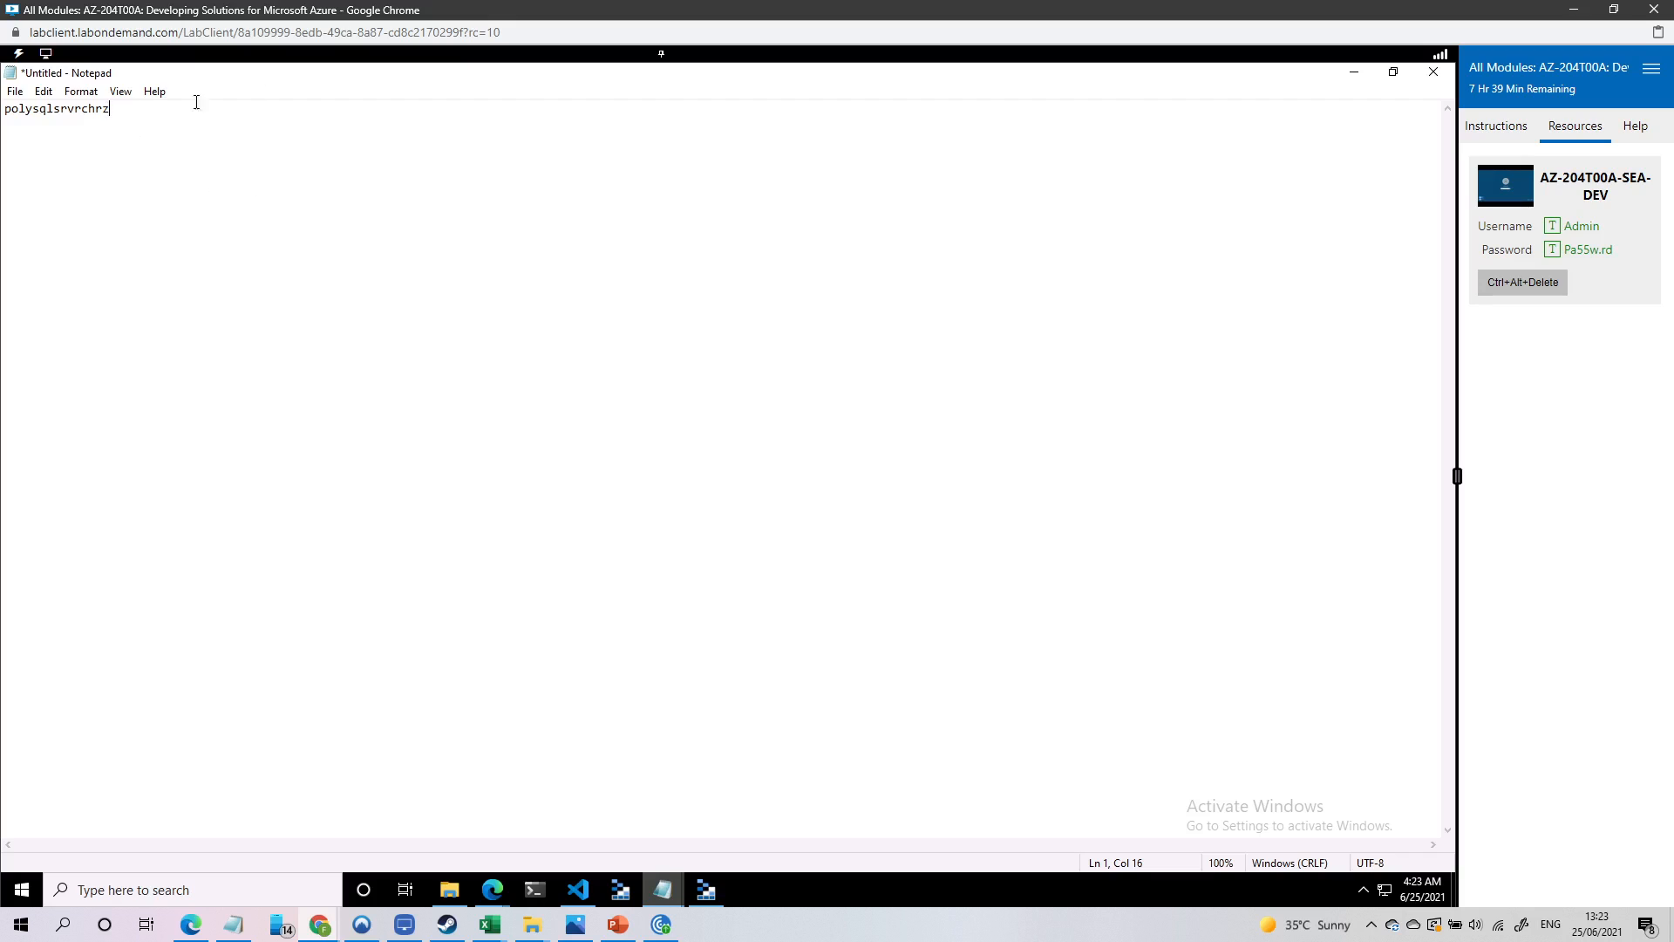
left_click(1354, 73)
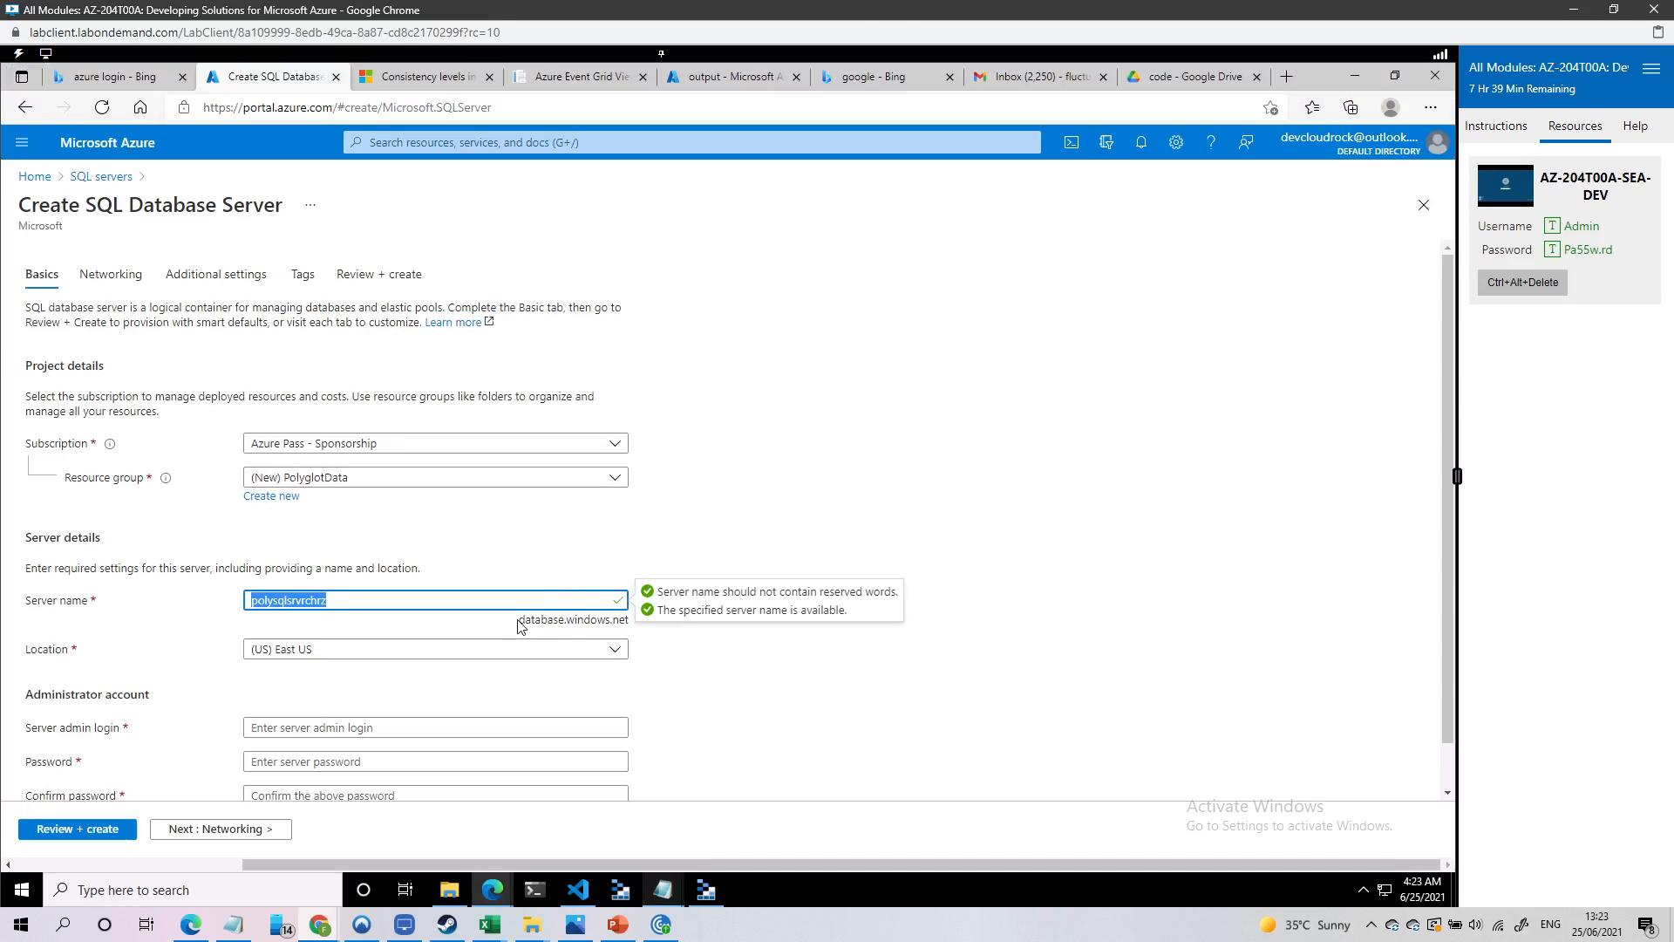
Complete the Notepad entry by appending the copied suffix .database.windows.net to the server name and prefixing the line with "sql server"
left_click_drag(517, 619, 628, 624)
key("ctrl+c")
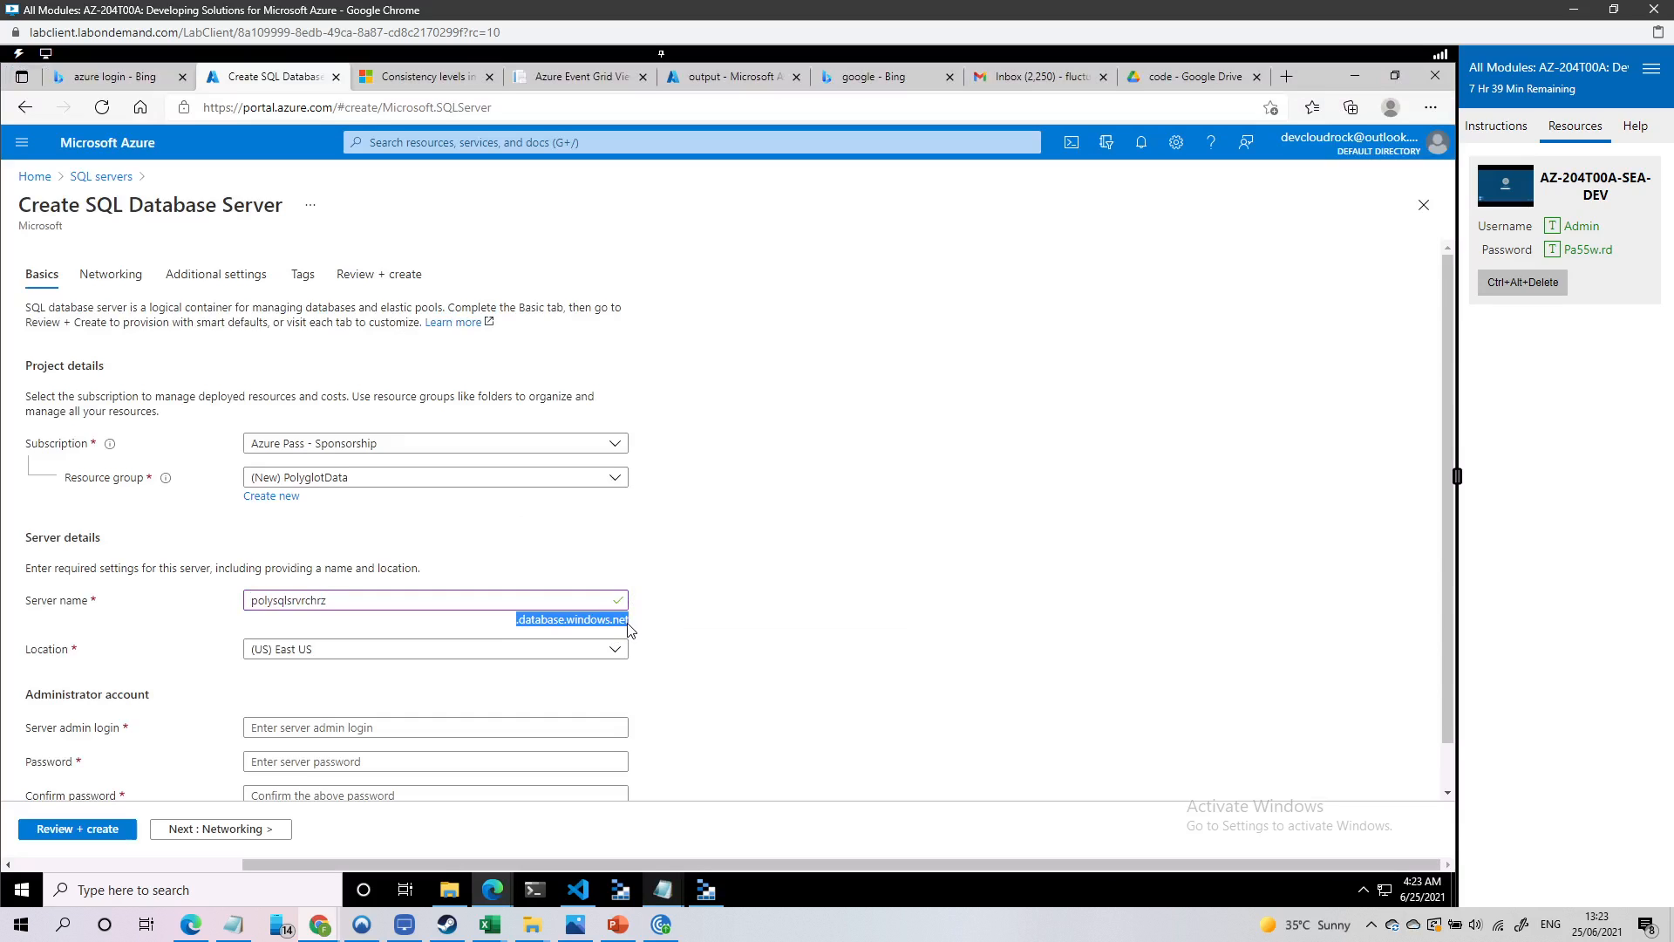
left_click(664, 890)
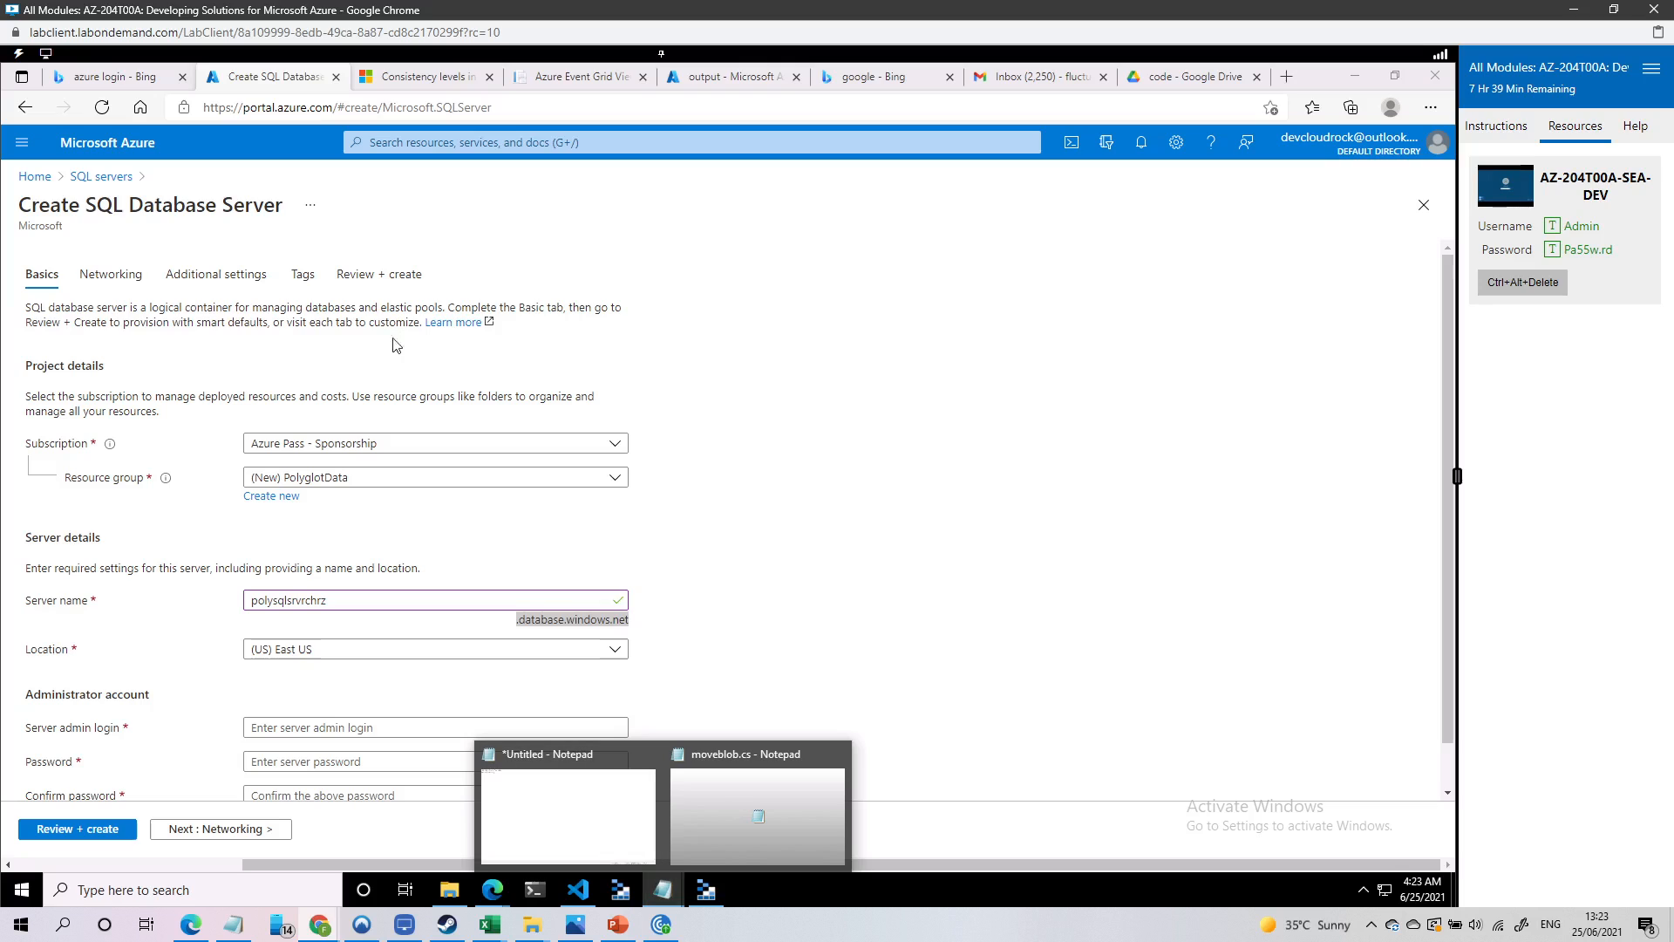
left_click(568, 815)
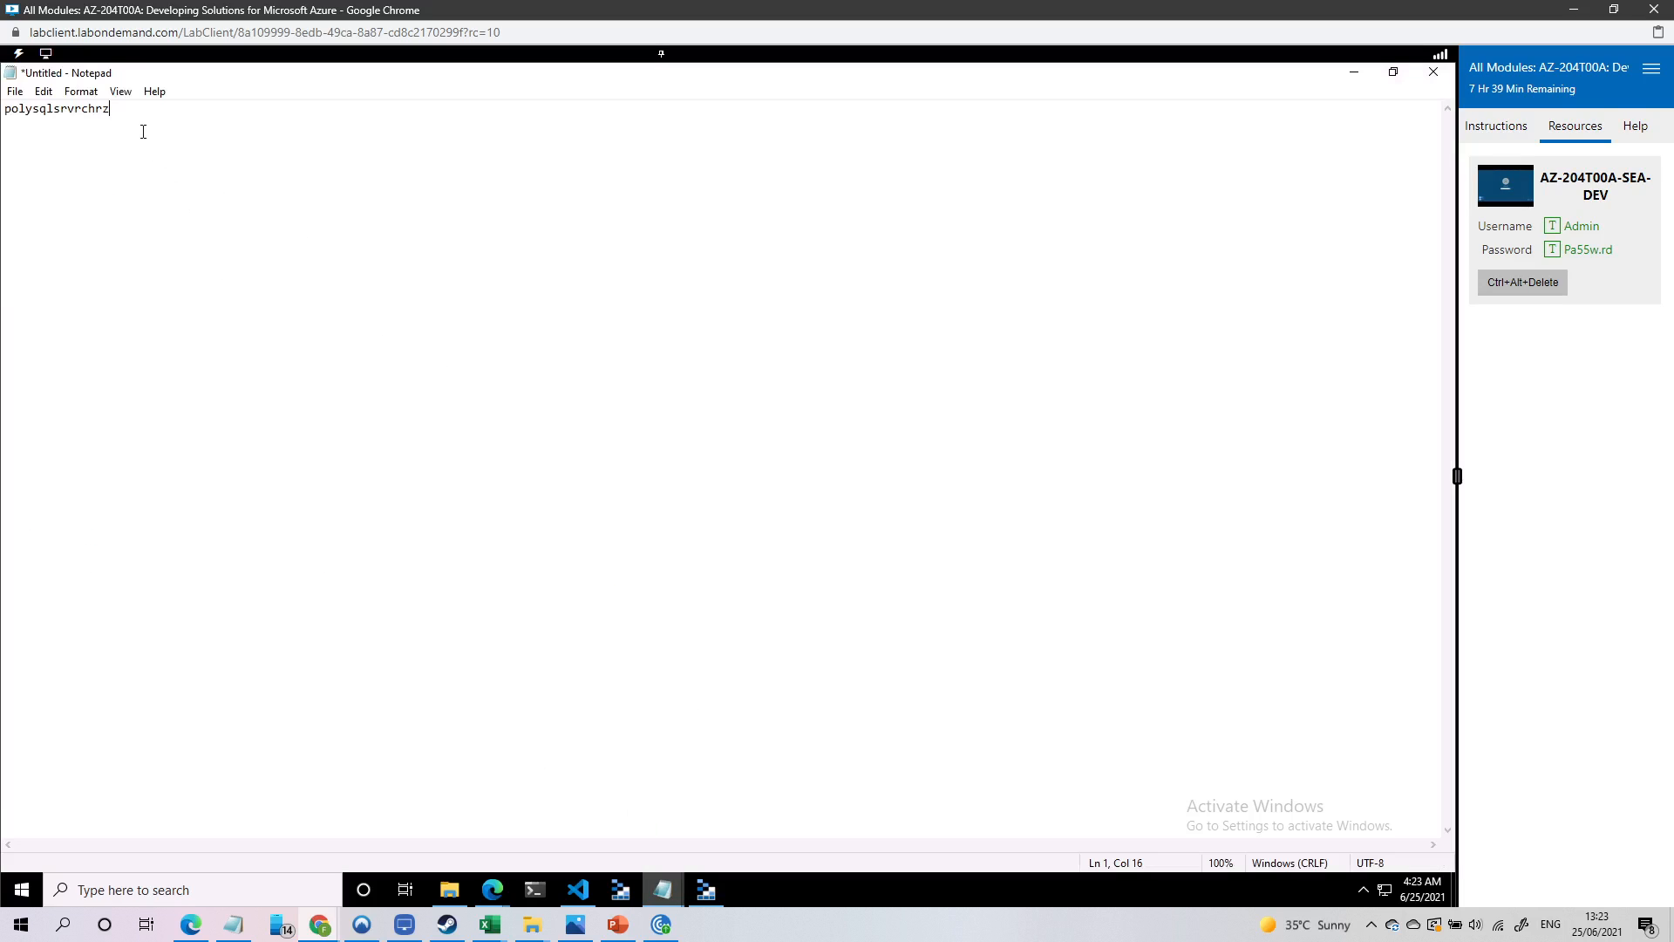
key("ctrl+v")
left_click(116, 112)
key("Delete")
type("sql server")
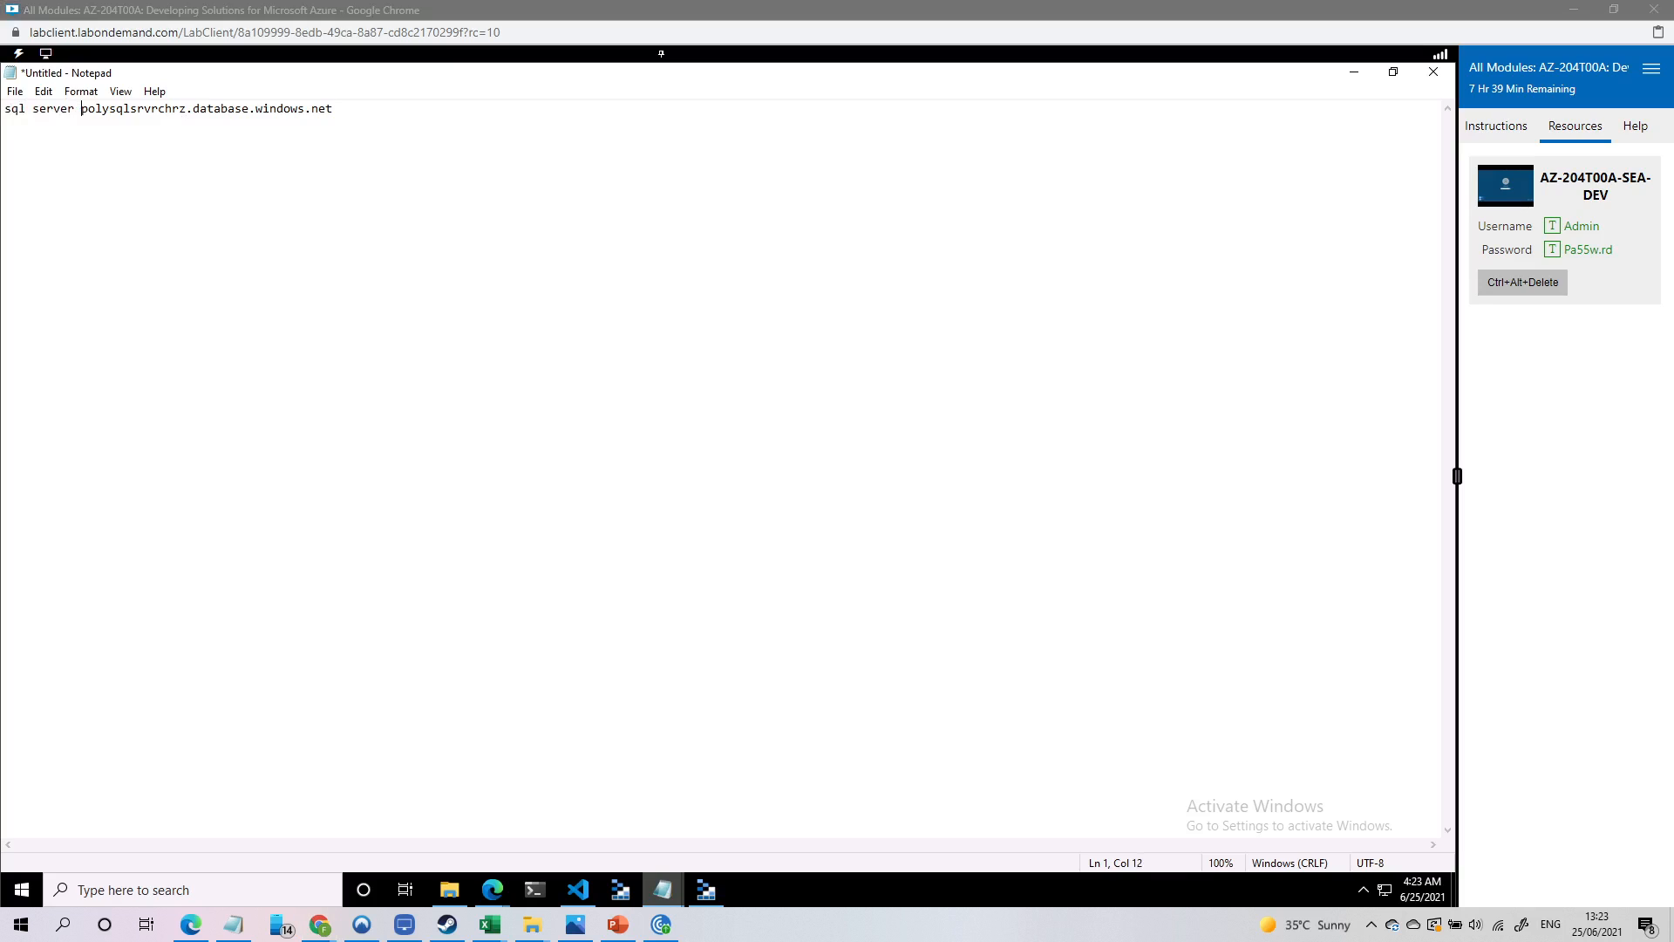
left_click(1354, 72)
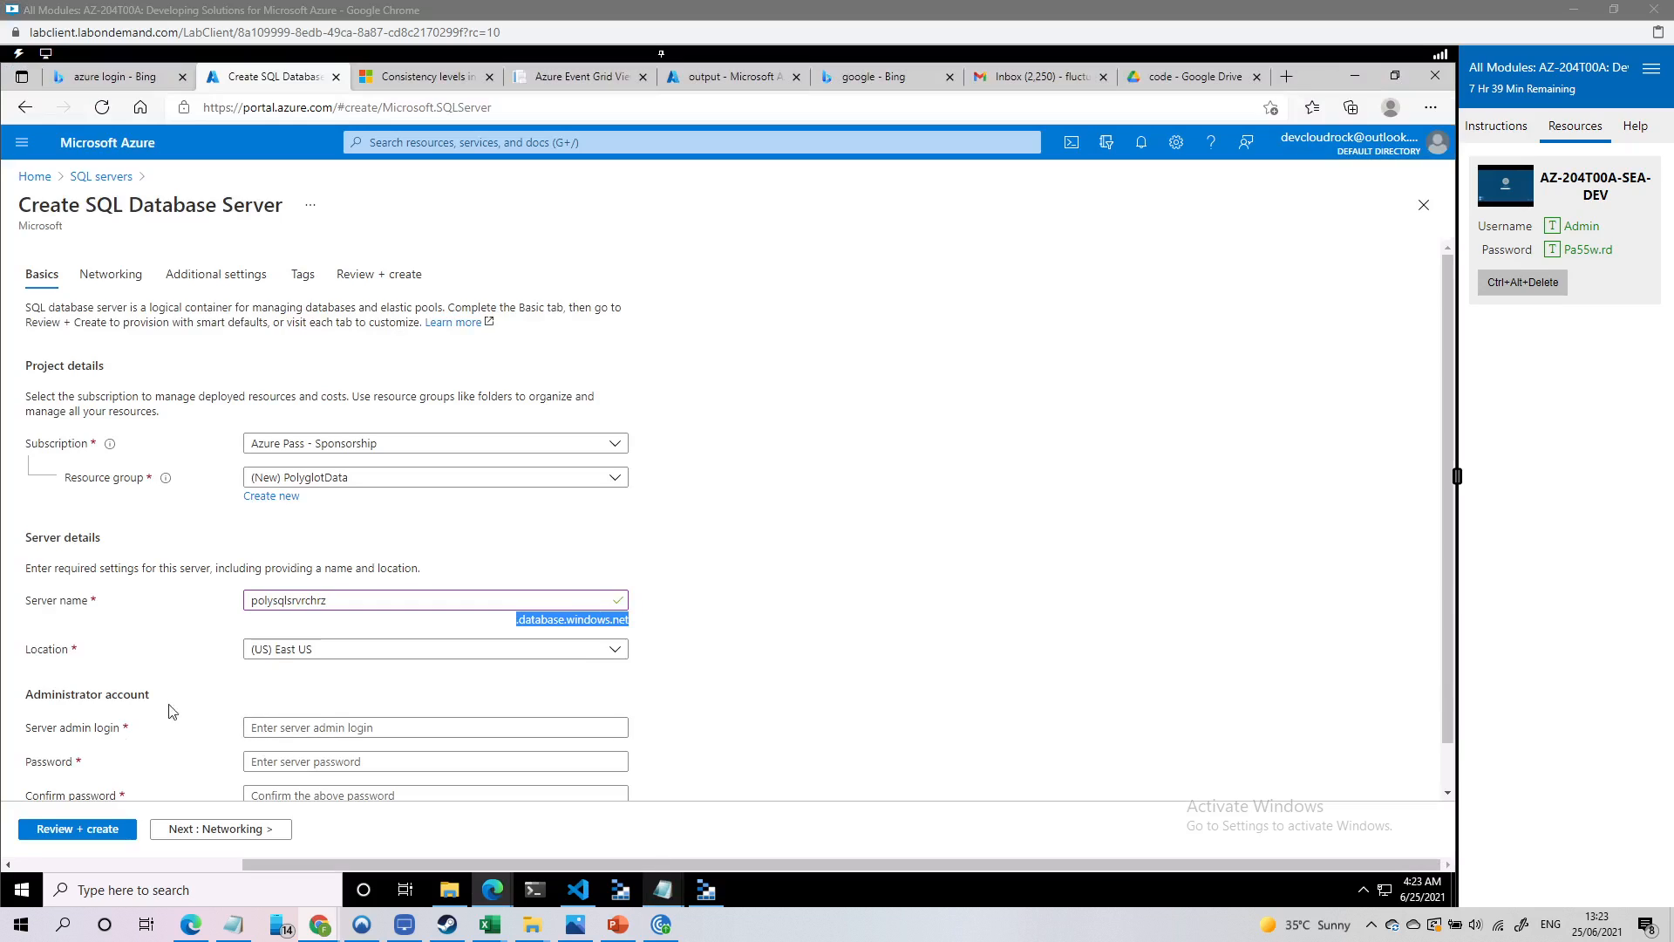
Set the server admin login to testuser, and enter and confirm the administrator password
left_click(292, 731)
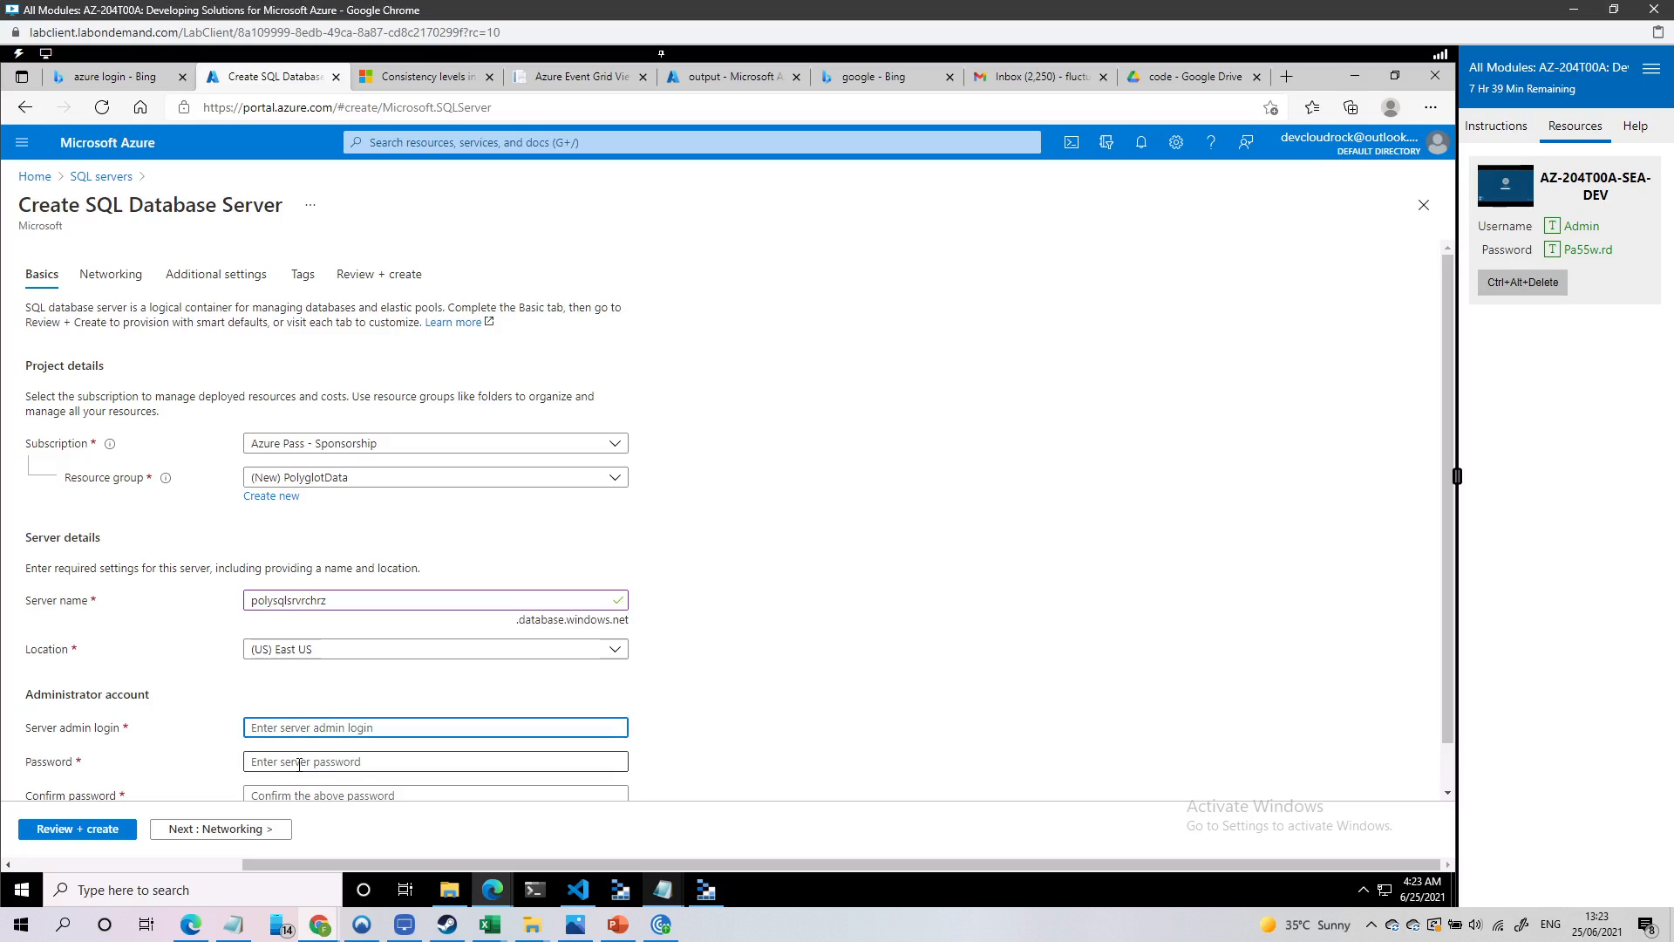
type("testuser")
key("Tab")
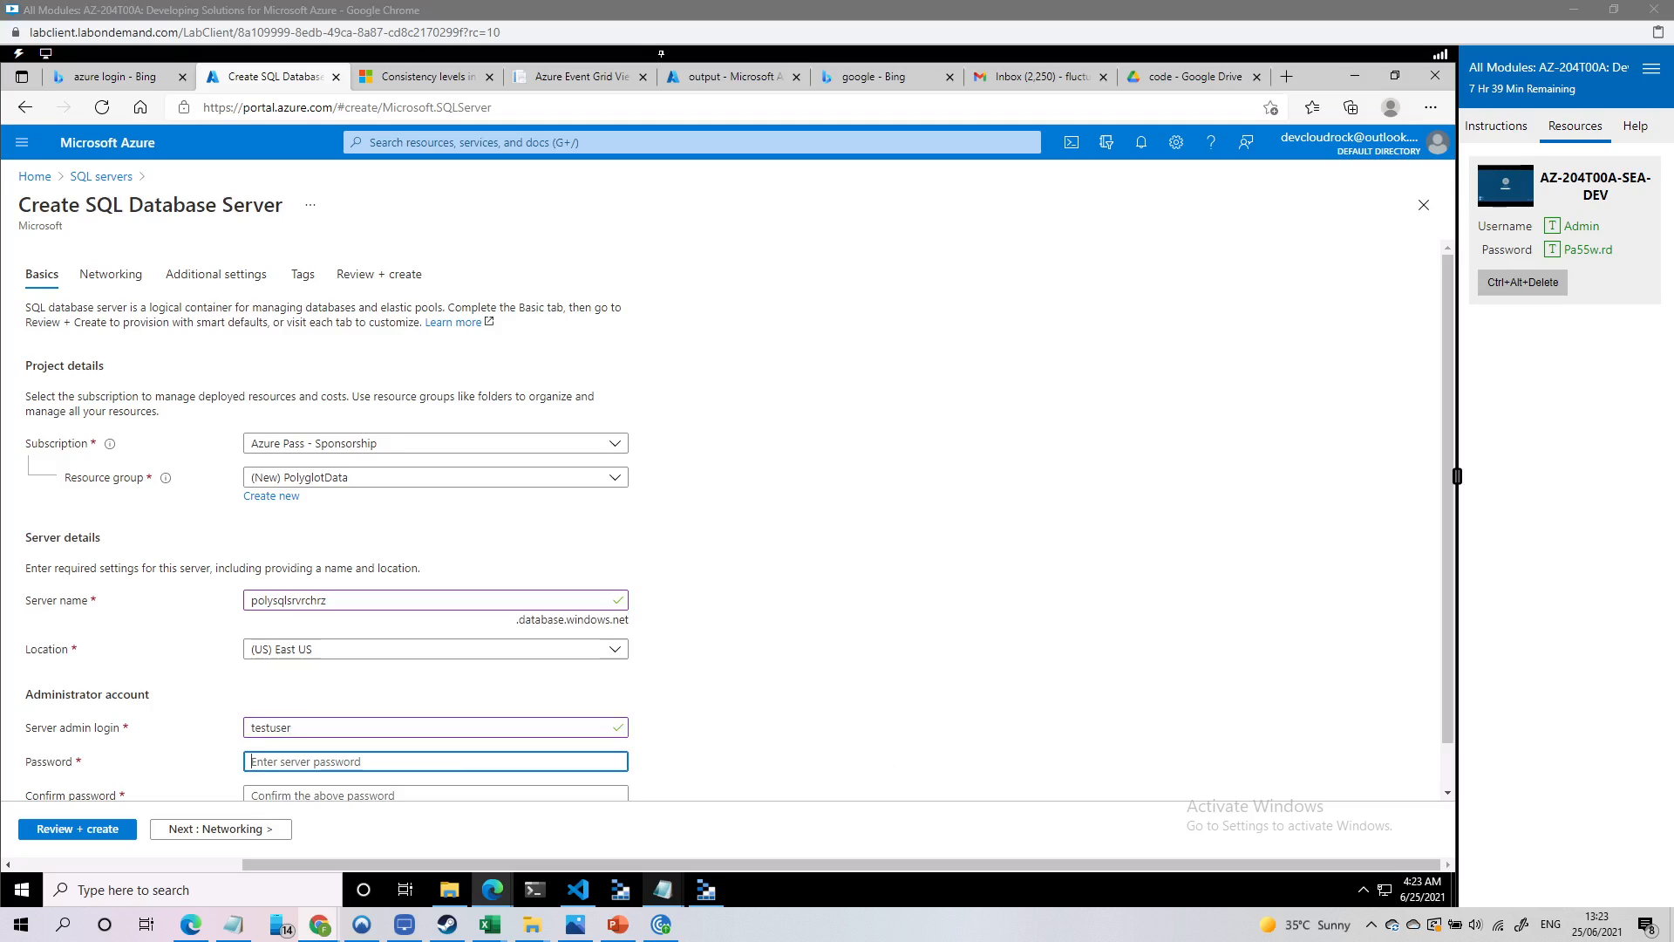
left_click(350, 795)
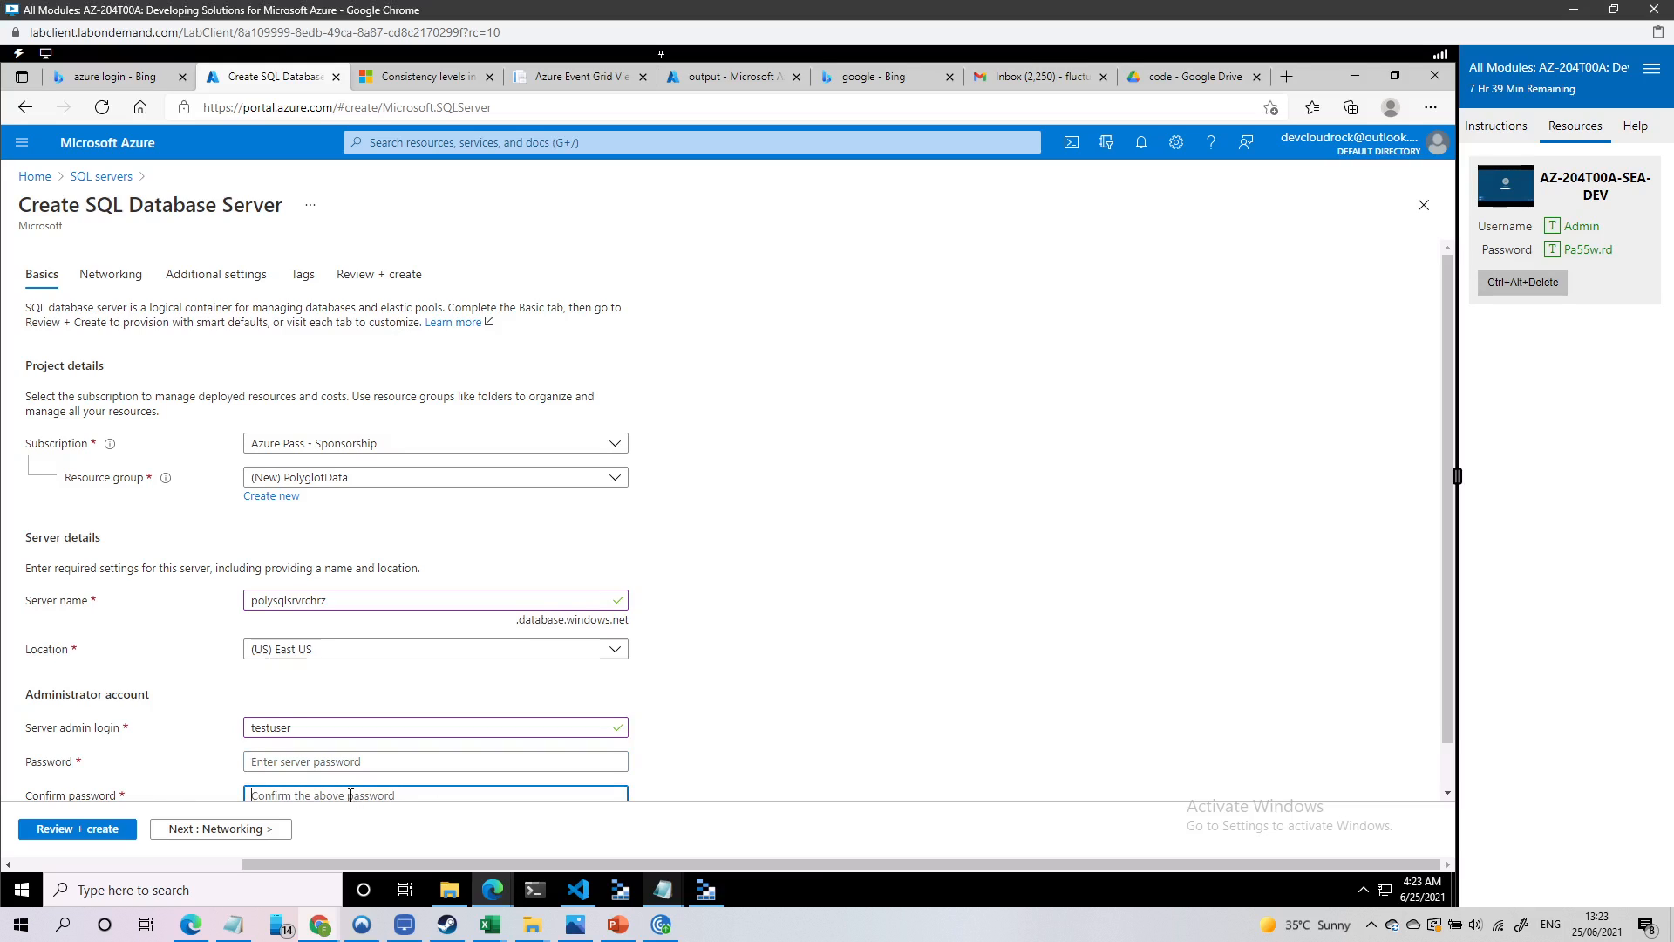
key("ctrl+v")
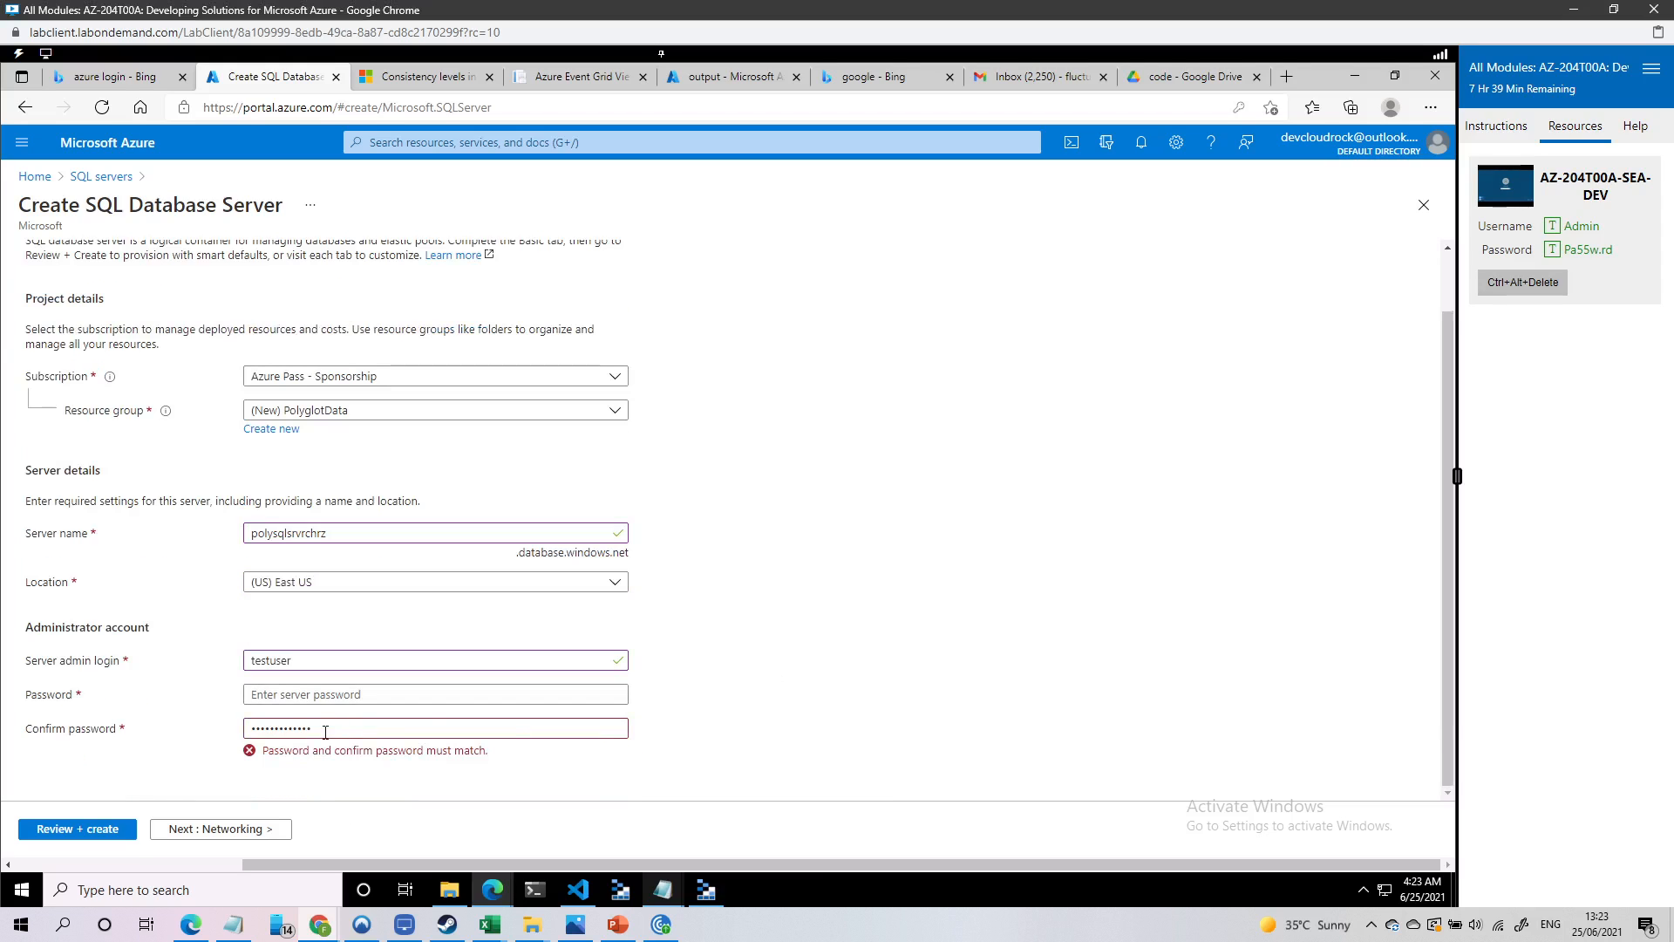
left_click(315, 729)
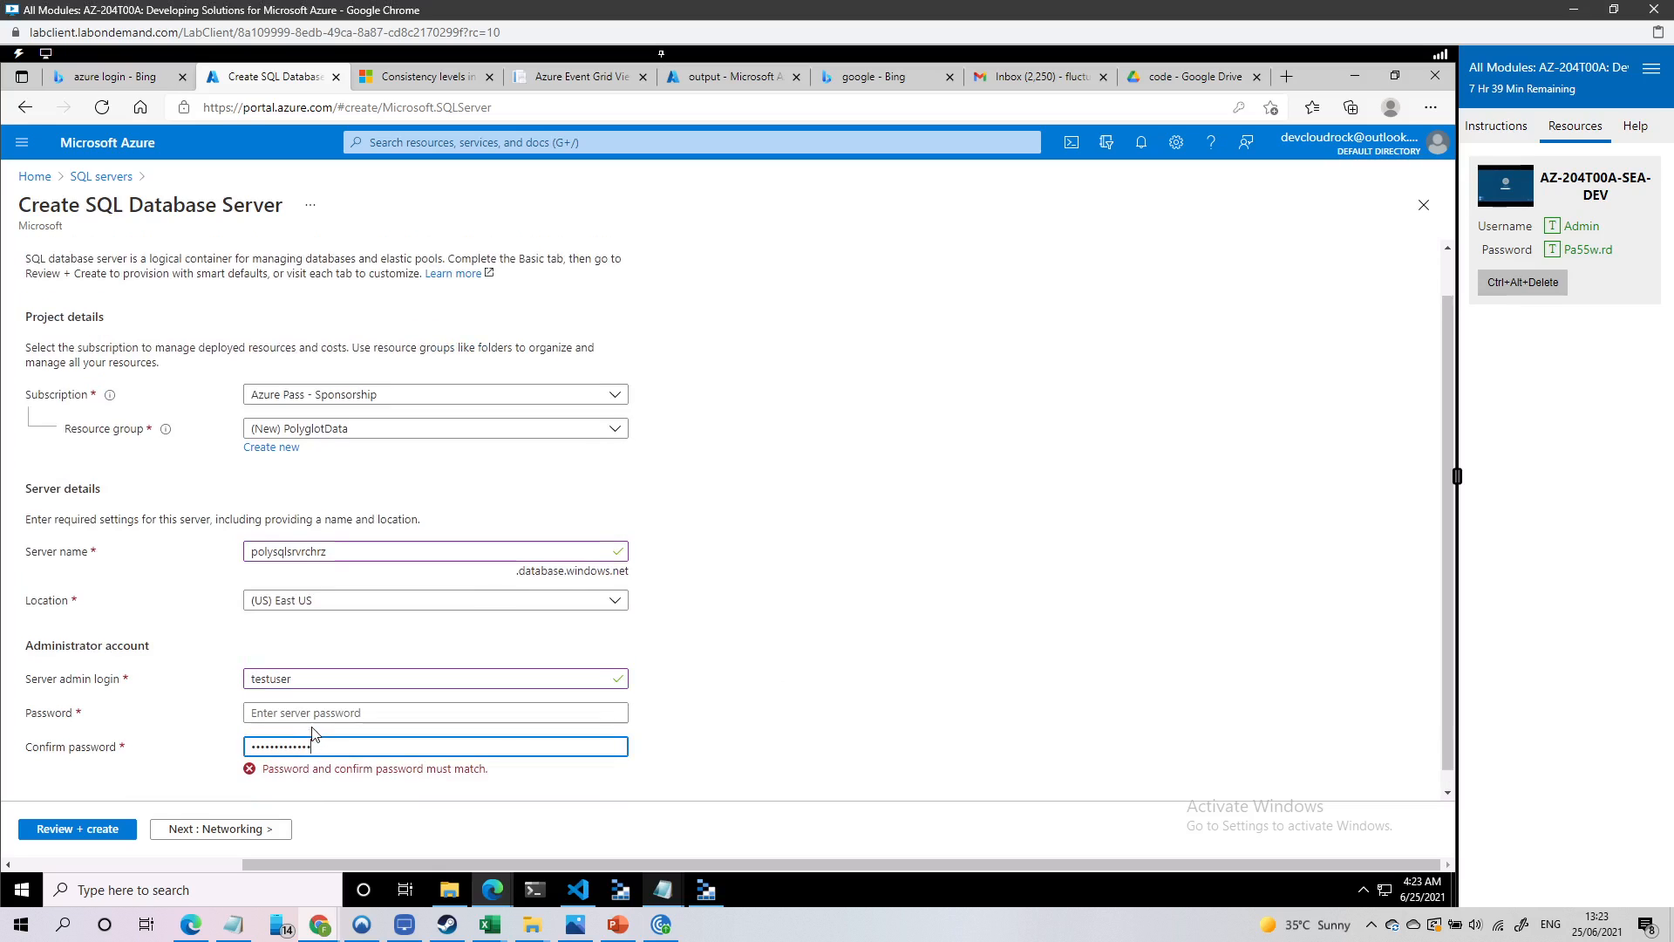
key("ctrl+v")
left_click(373, 715)
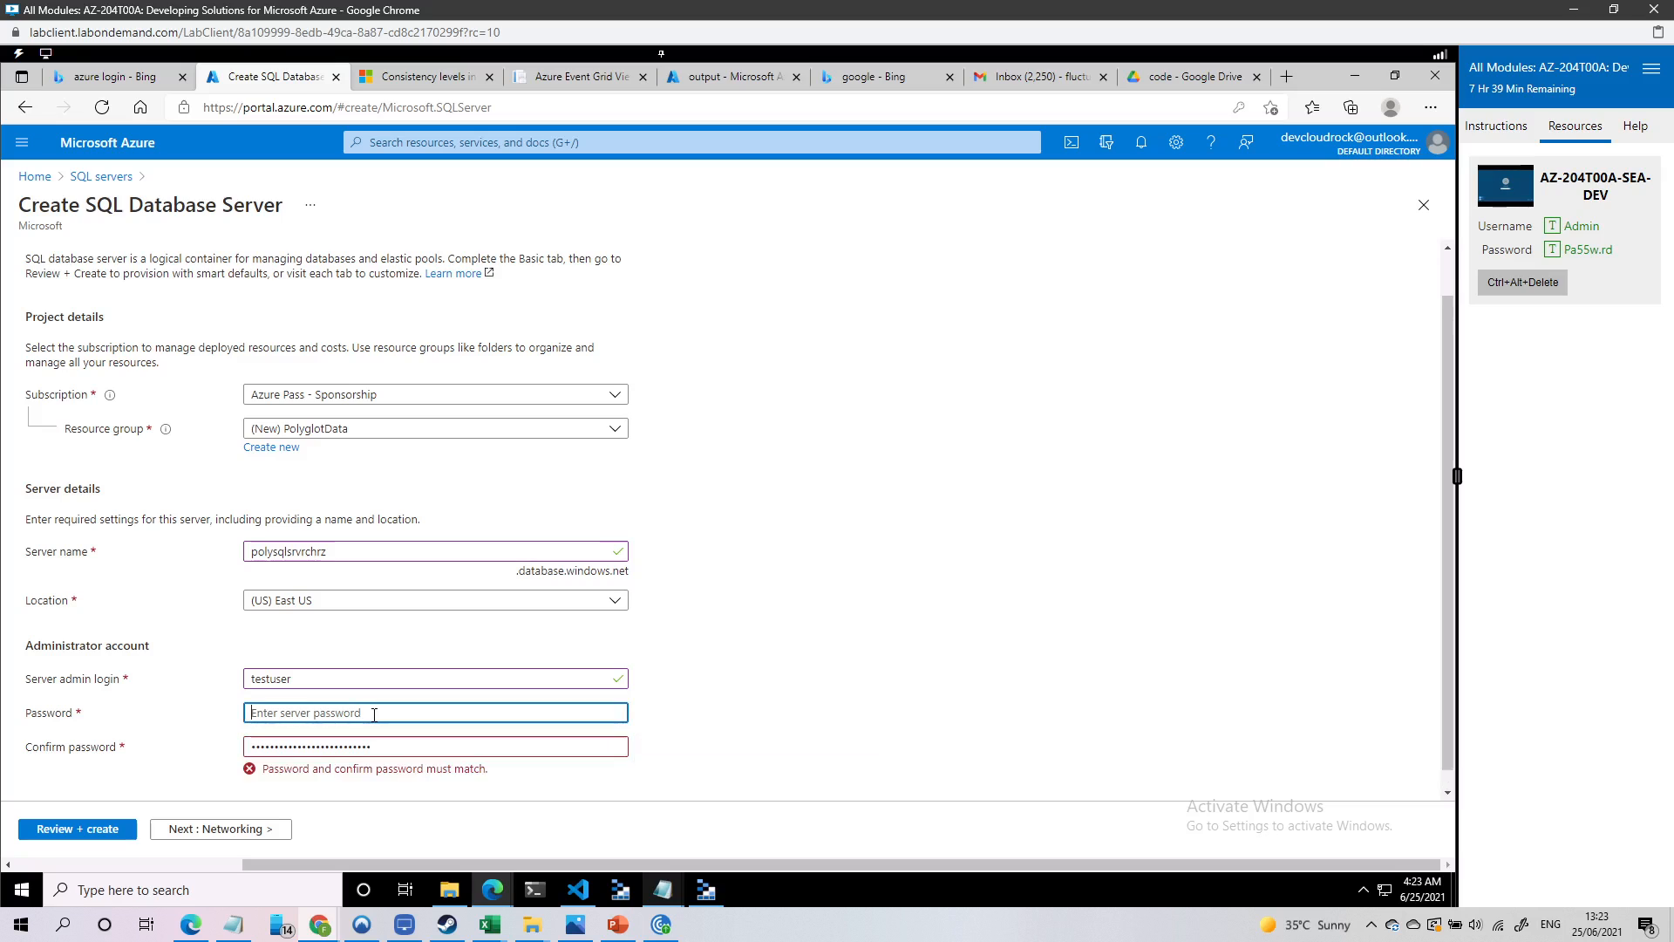
key("ctrl+v")
left_click_drag(382, 748, 208, 754)
key("ctrl+v")
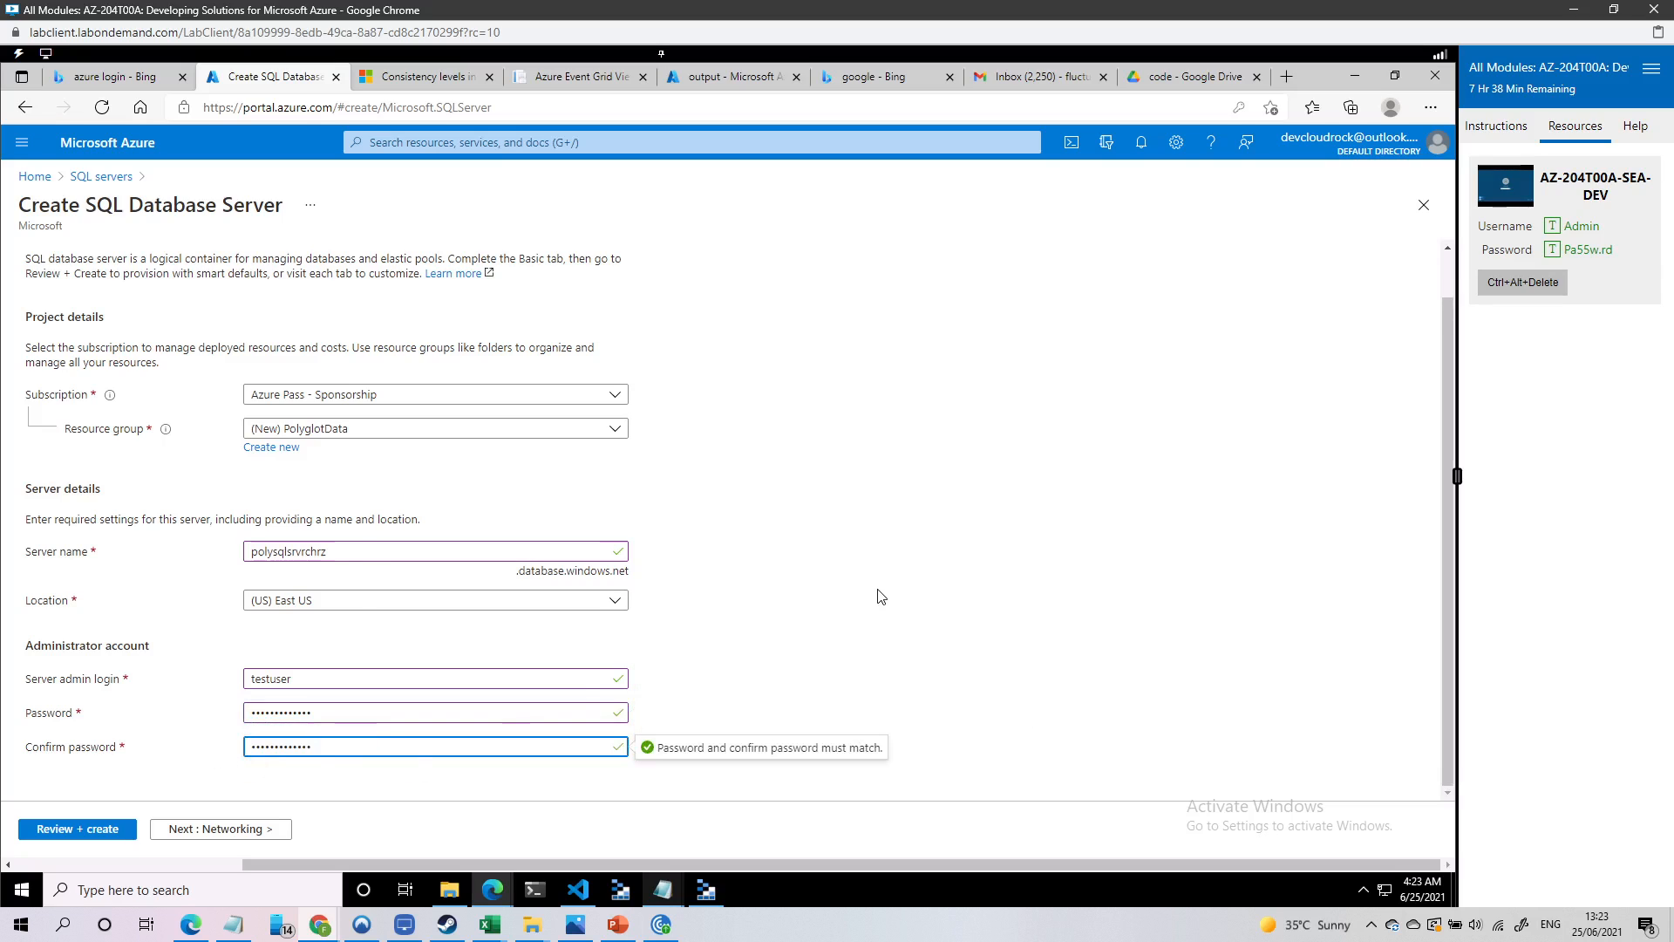
left_click(877, 597)
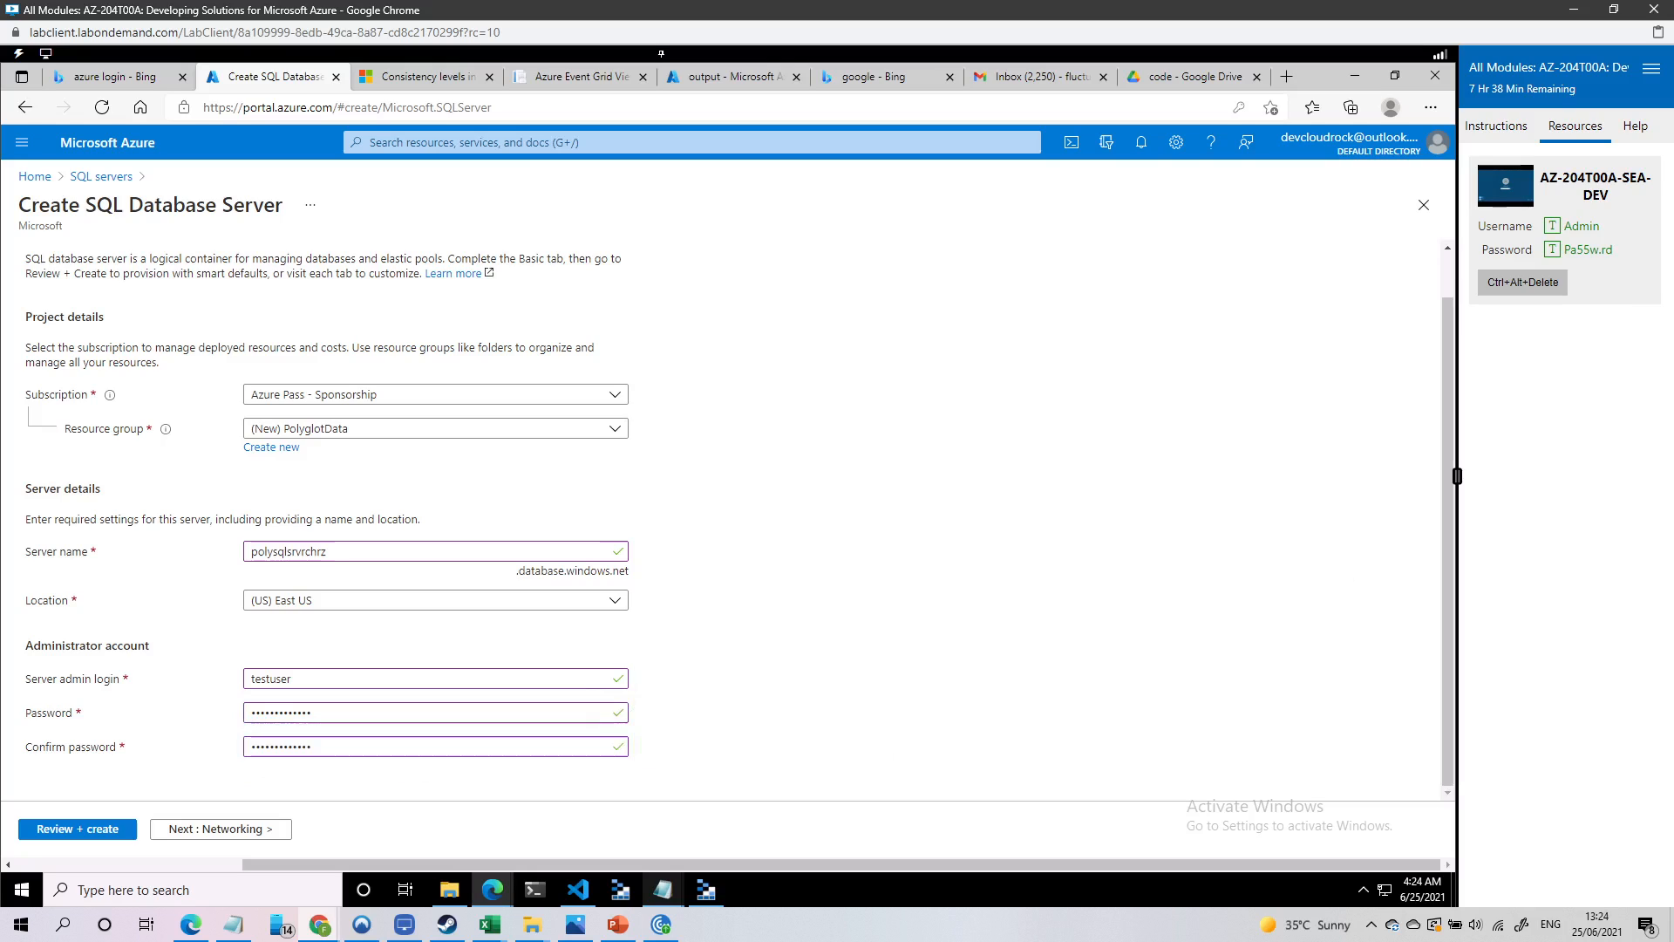
Allow Azure services and resources to access the server in its firewall rules, and create the SQL server
left_click(258, 830)
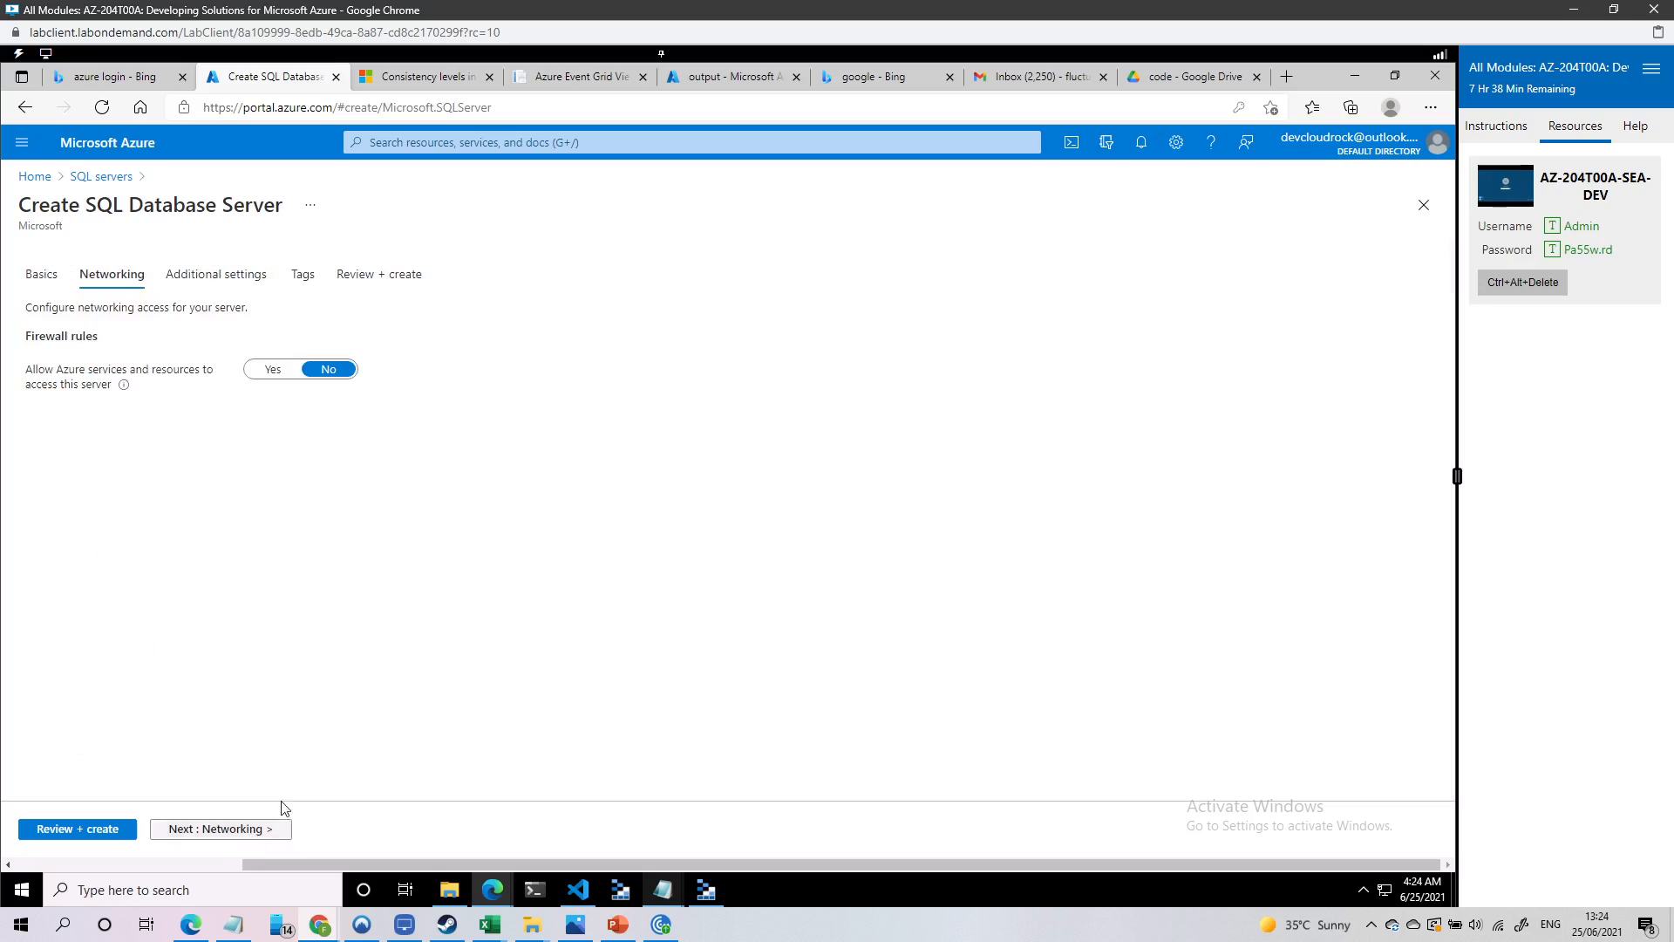
left_click(273, 370)
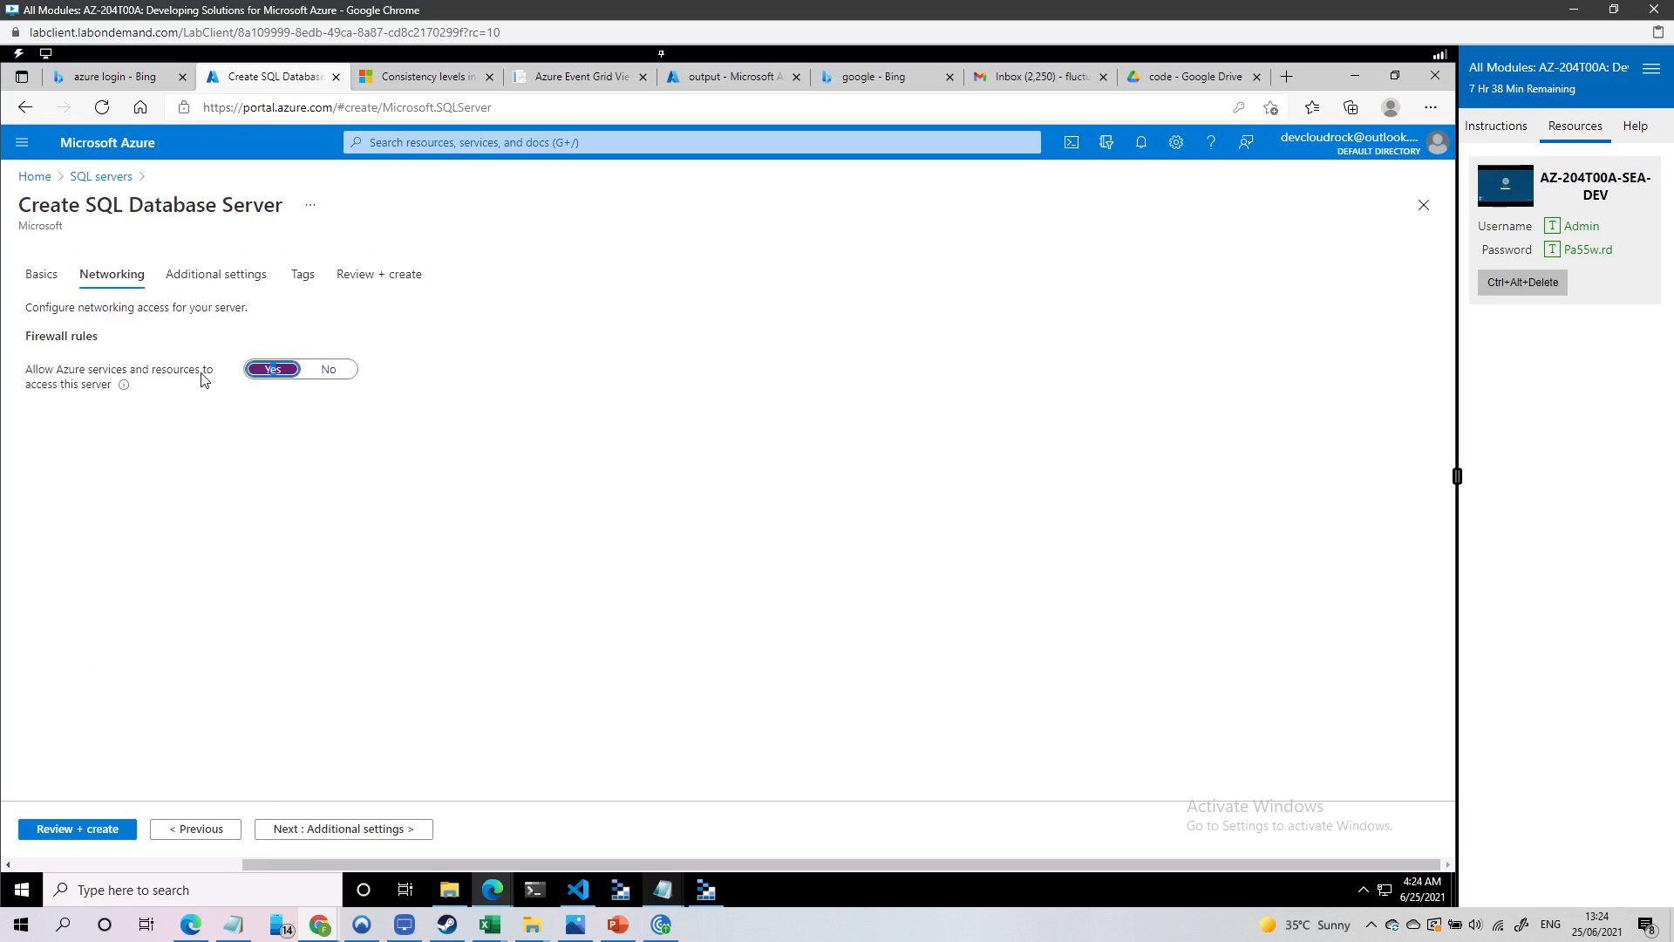
left_click(88, 831)
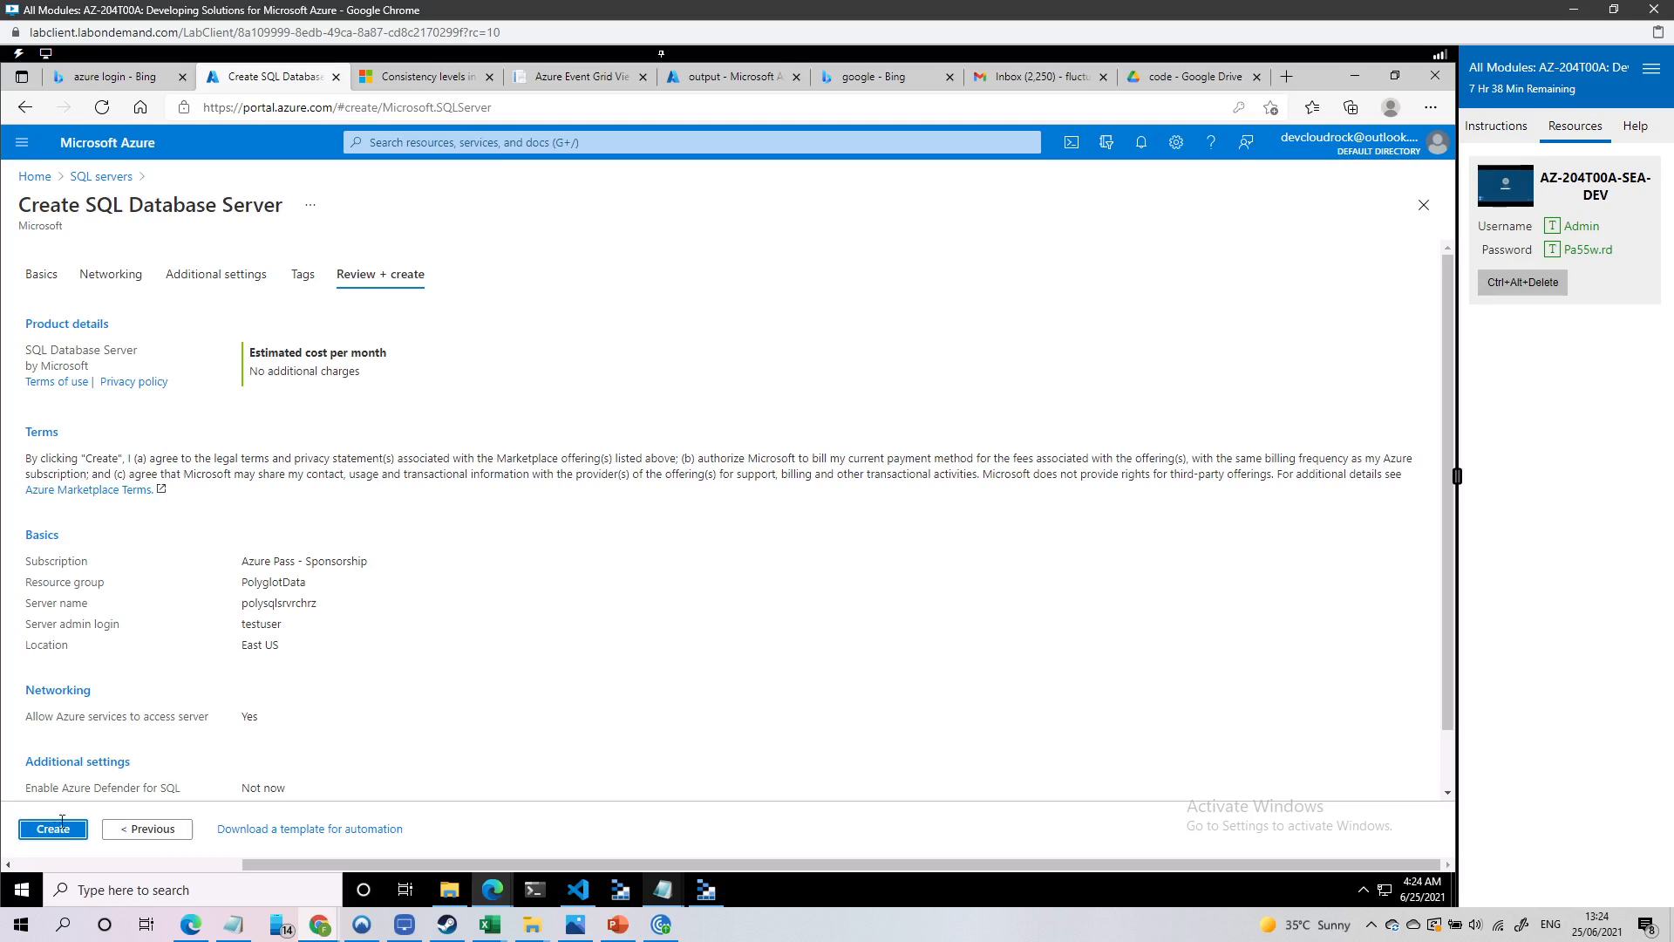
left_click(52, 829)
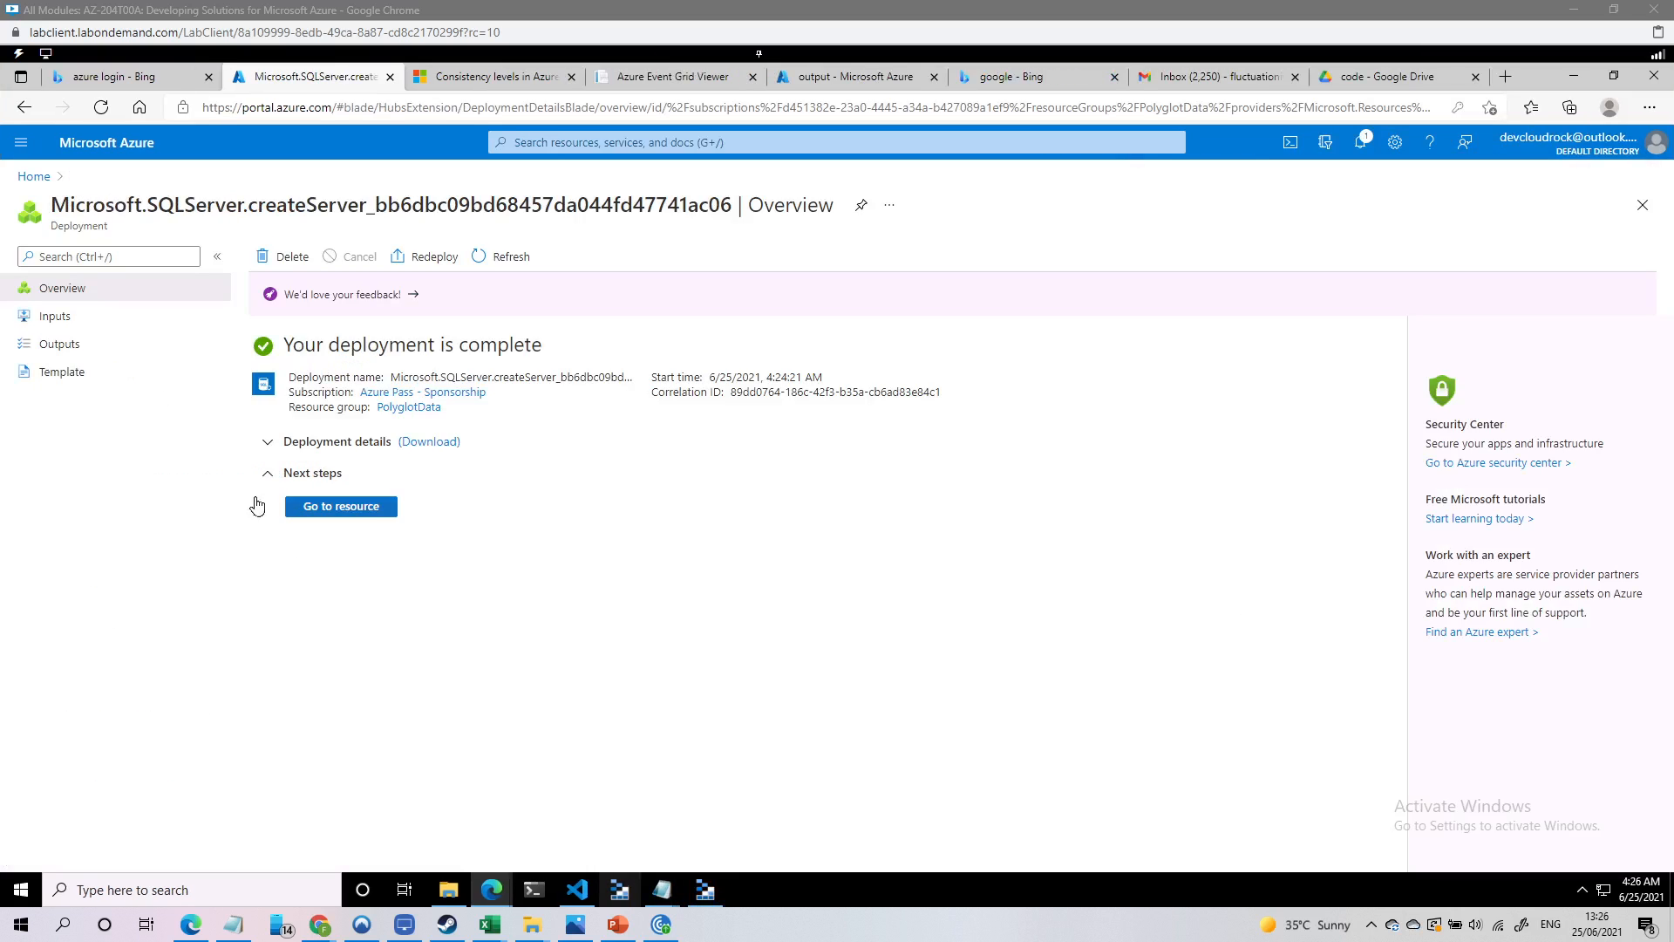
Open the deployed SQL server resource, and start creating an Azure Cosmos DB account with the Core (SQL) API
left_click(308, 513)
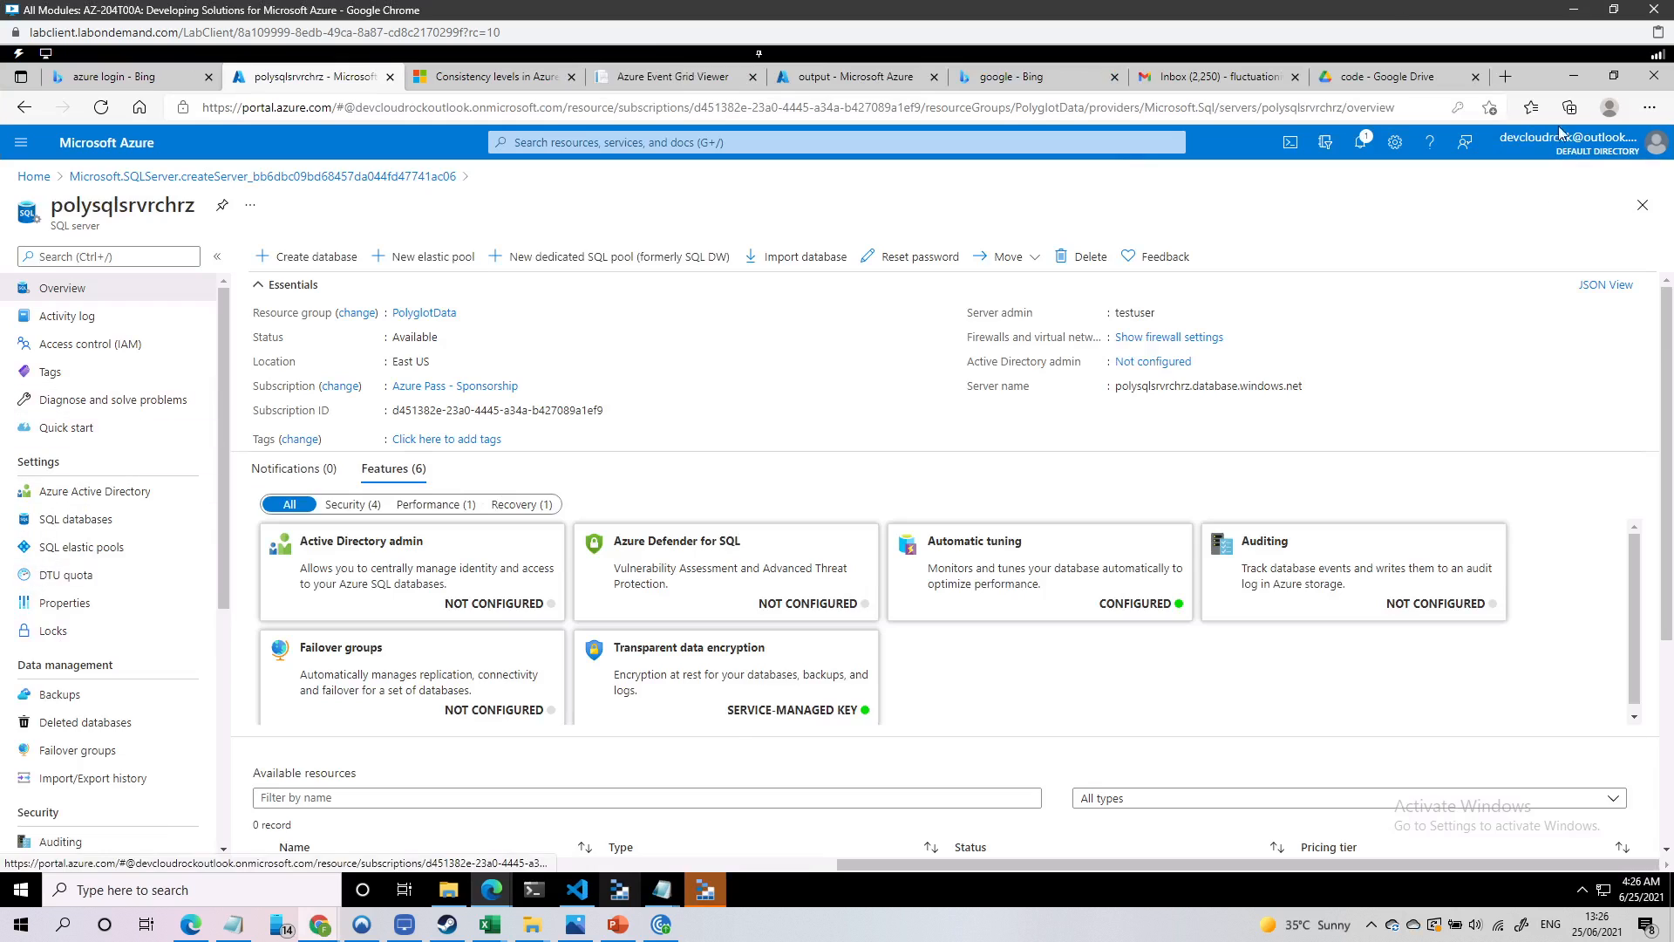
left_click(684, 142)
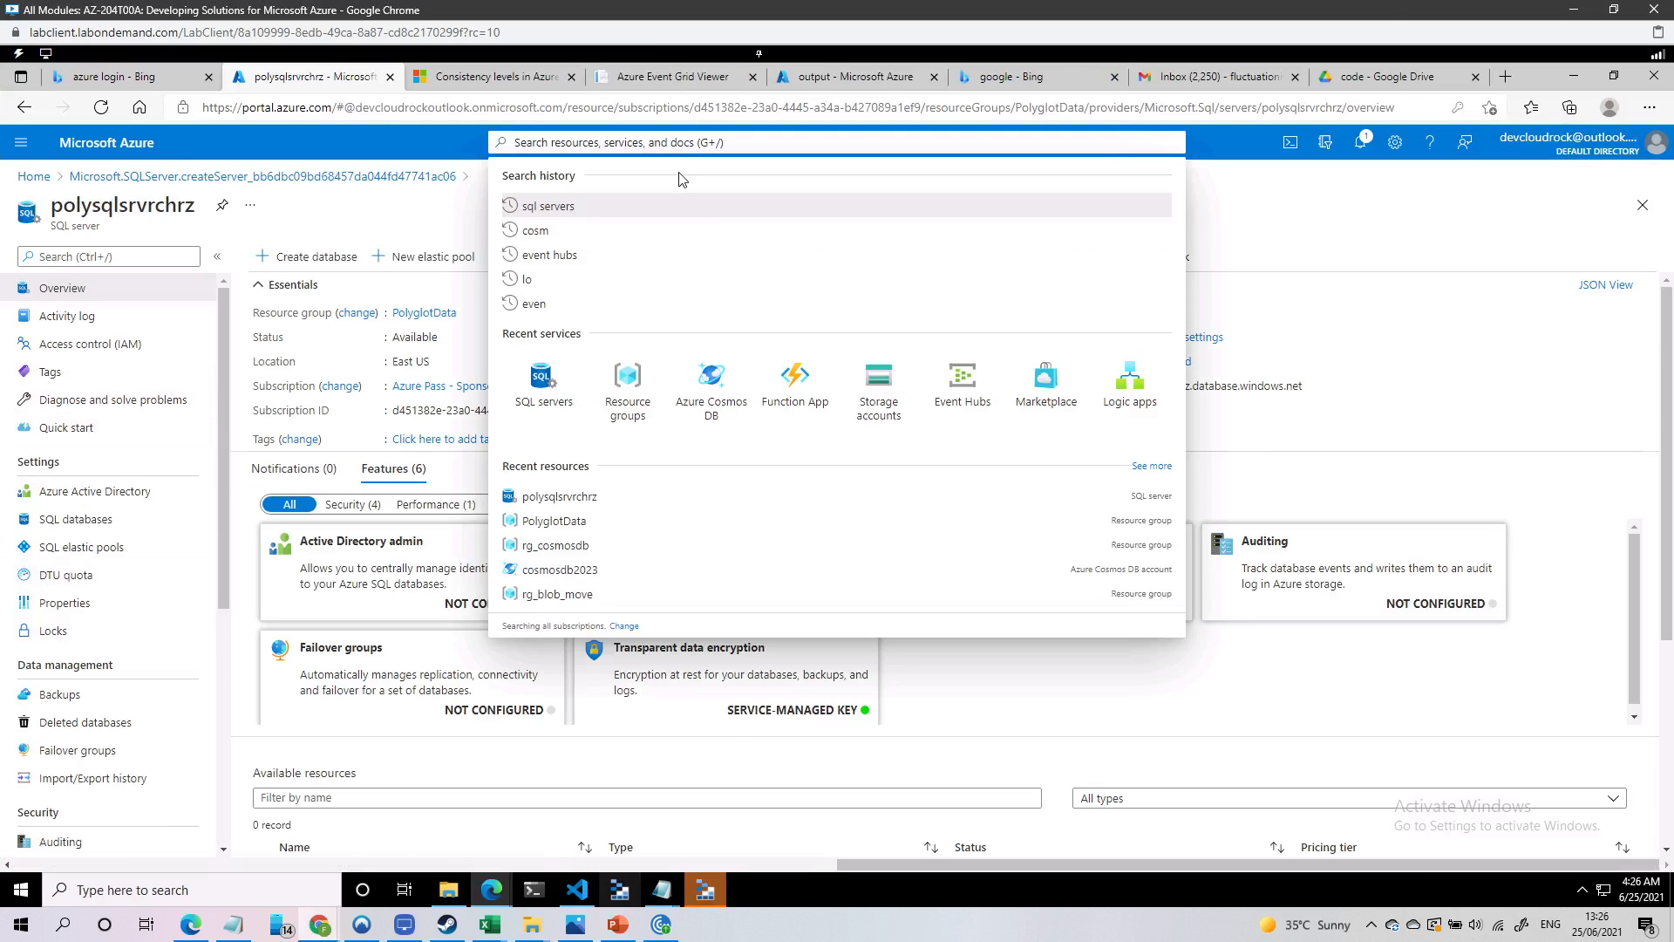
type("cosmos")
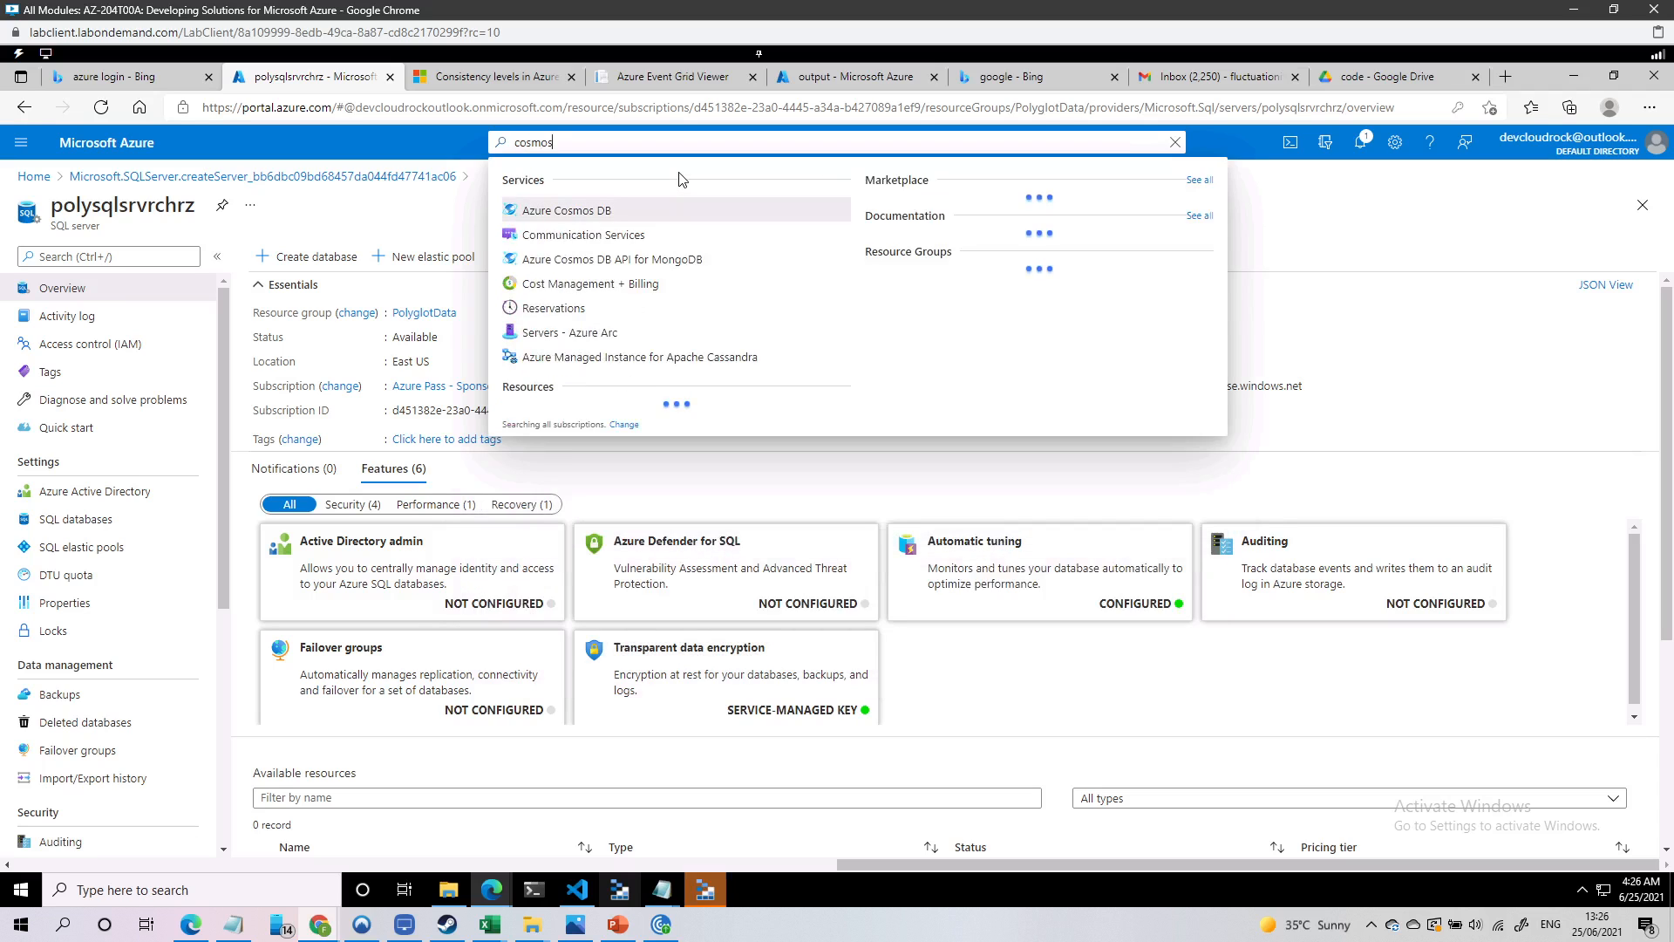
left_click(592, 210)
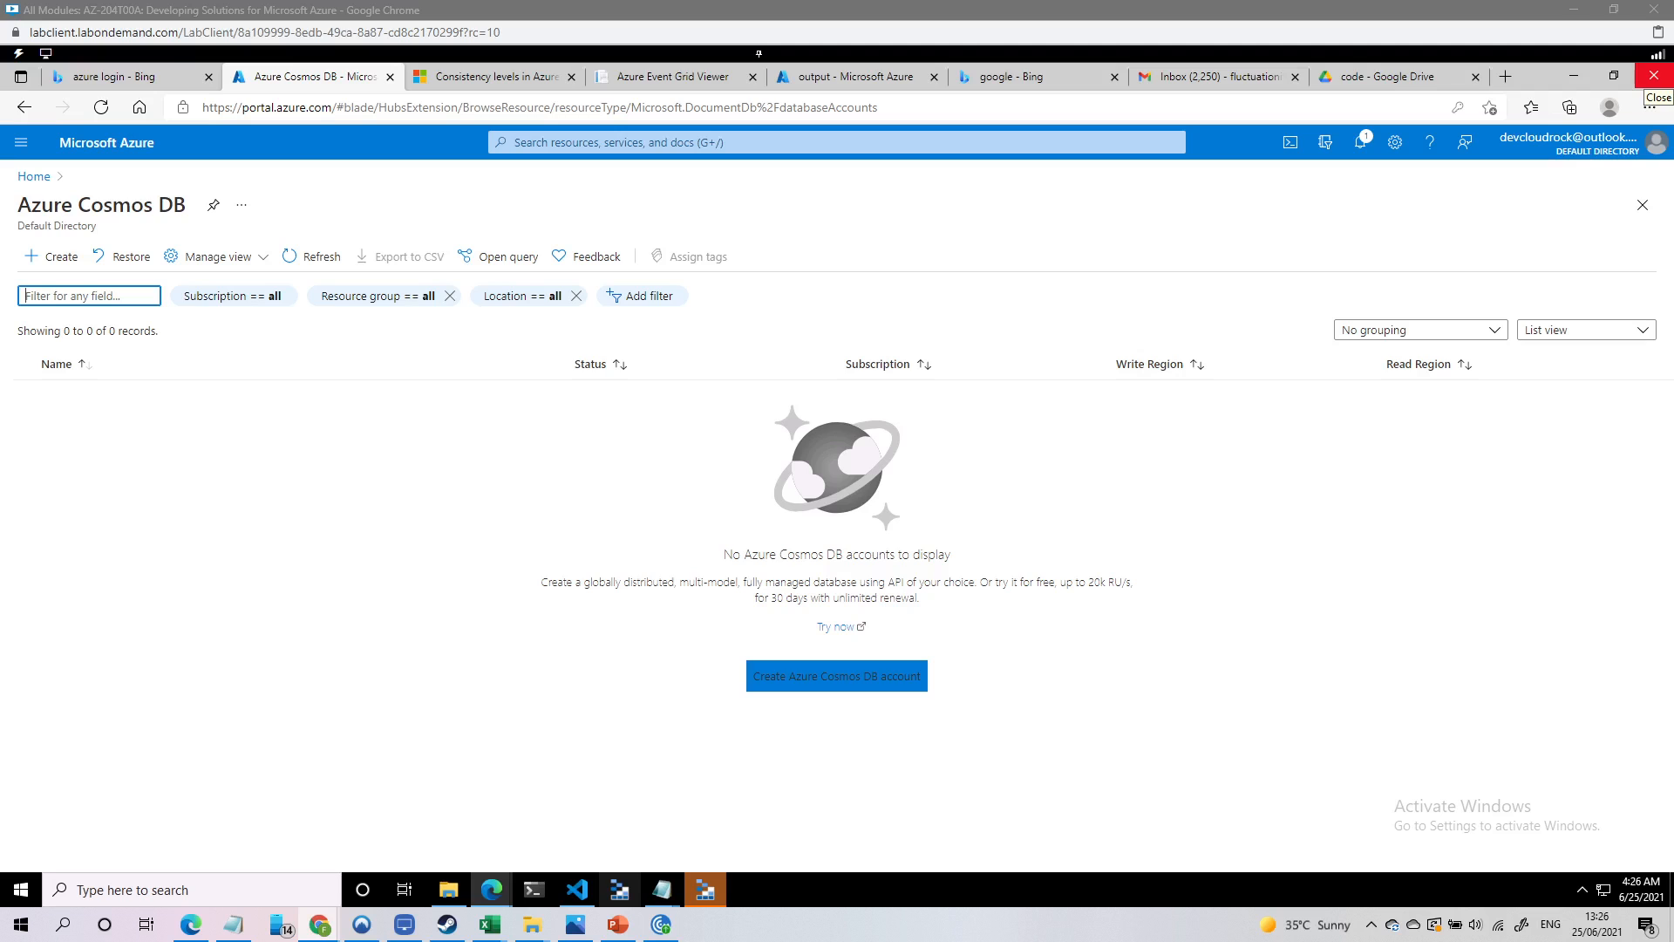
left_click(844, 686)
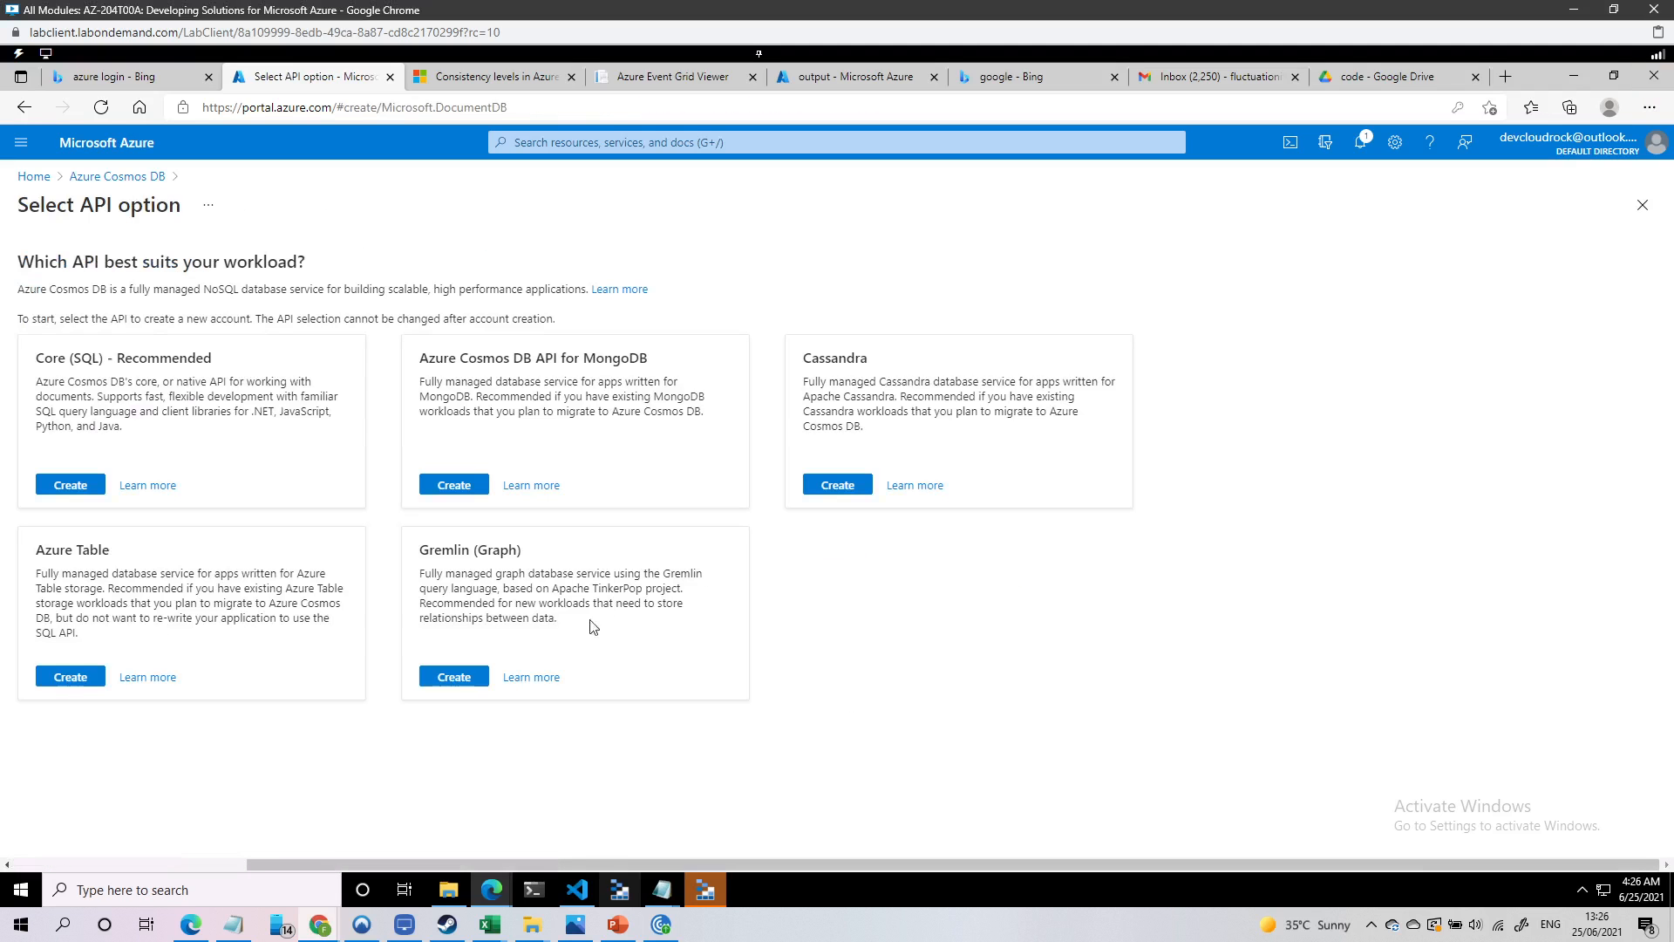
left_click(70, 486)
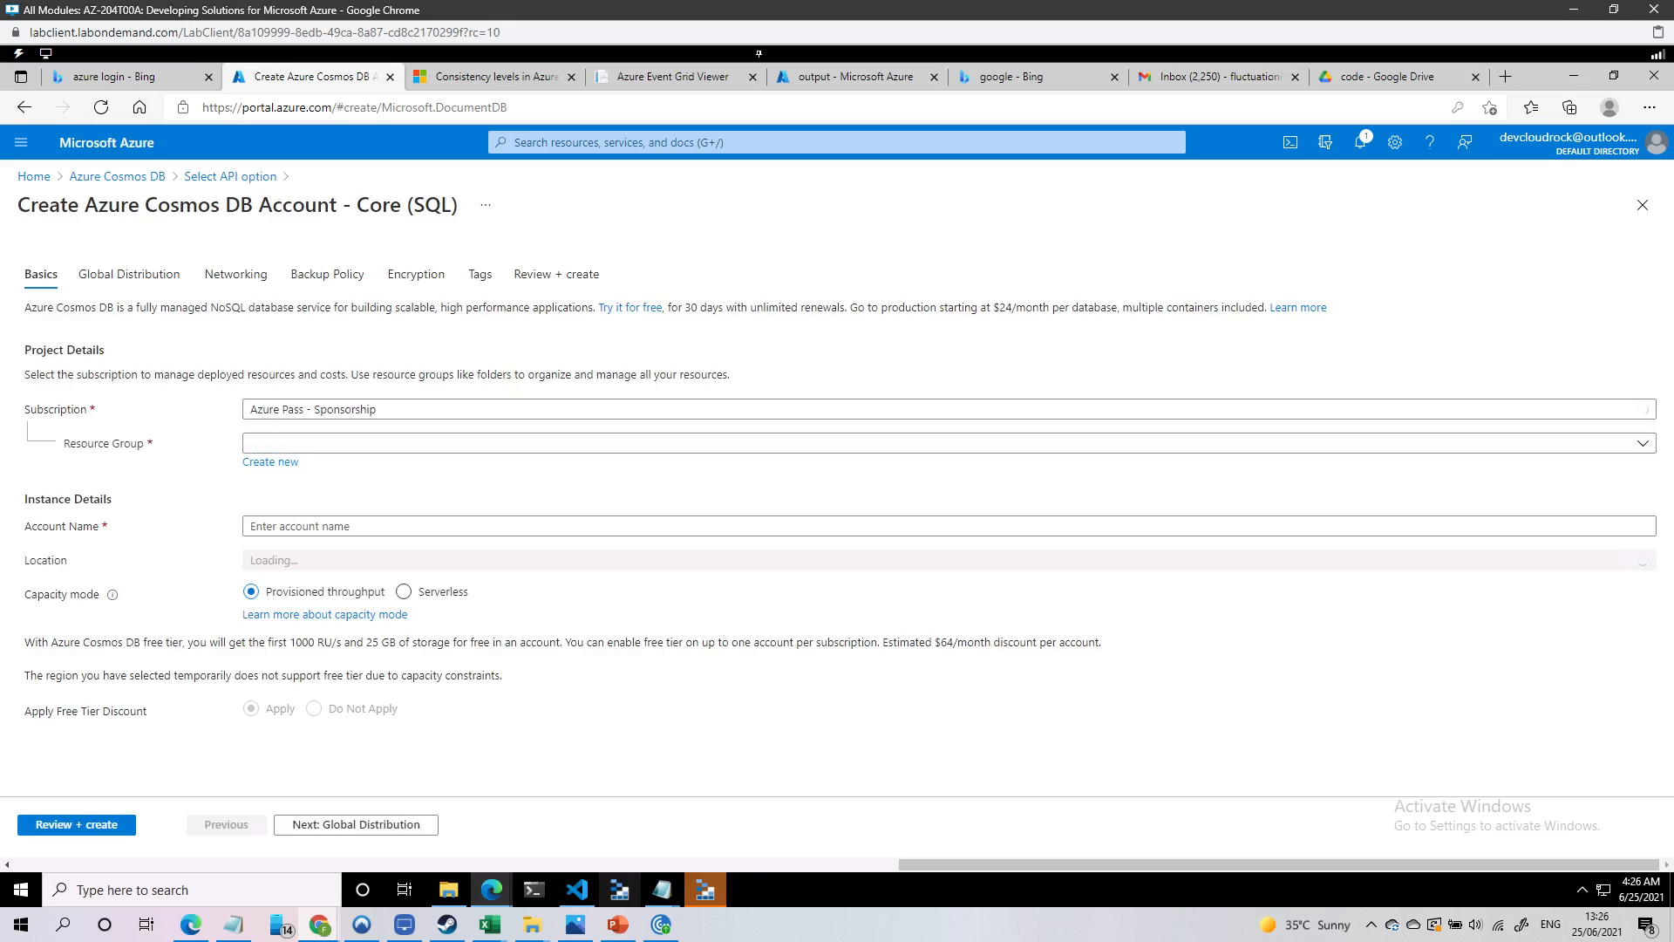
Assign the Cosmos DB account to the PolyglotData resource group and name it polycosmoschrz
left_click(306, 445)
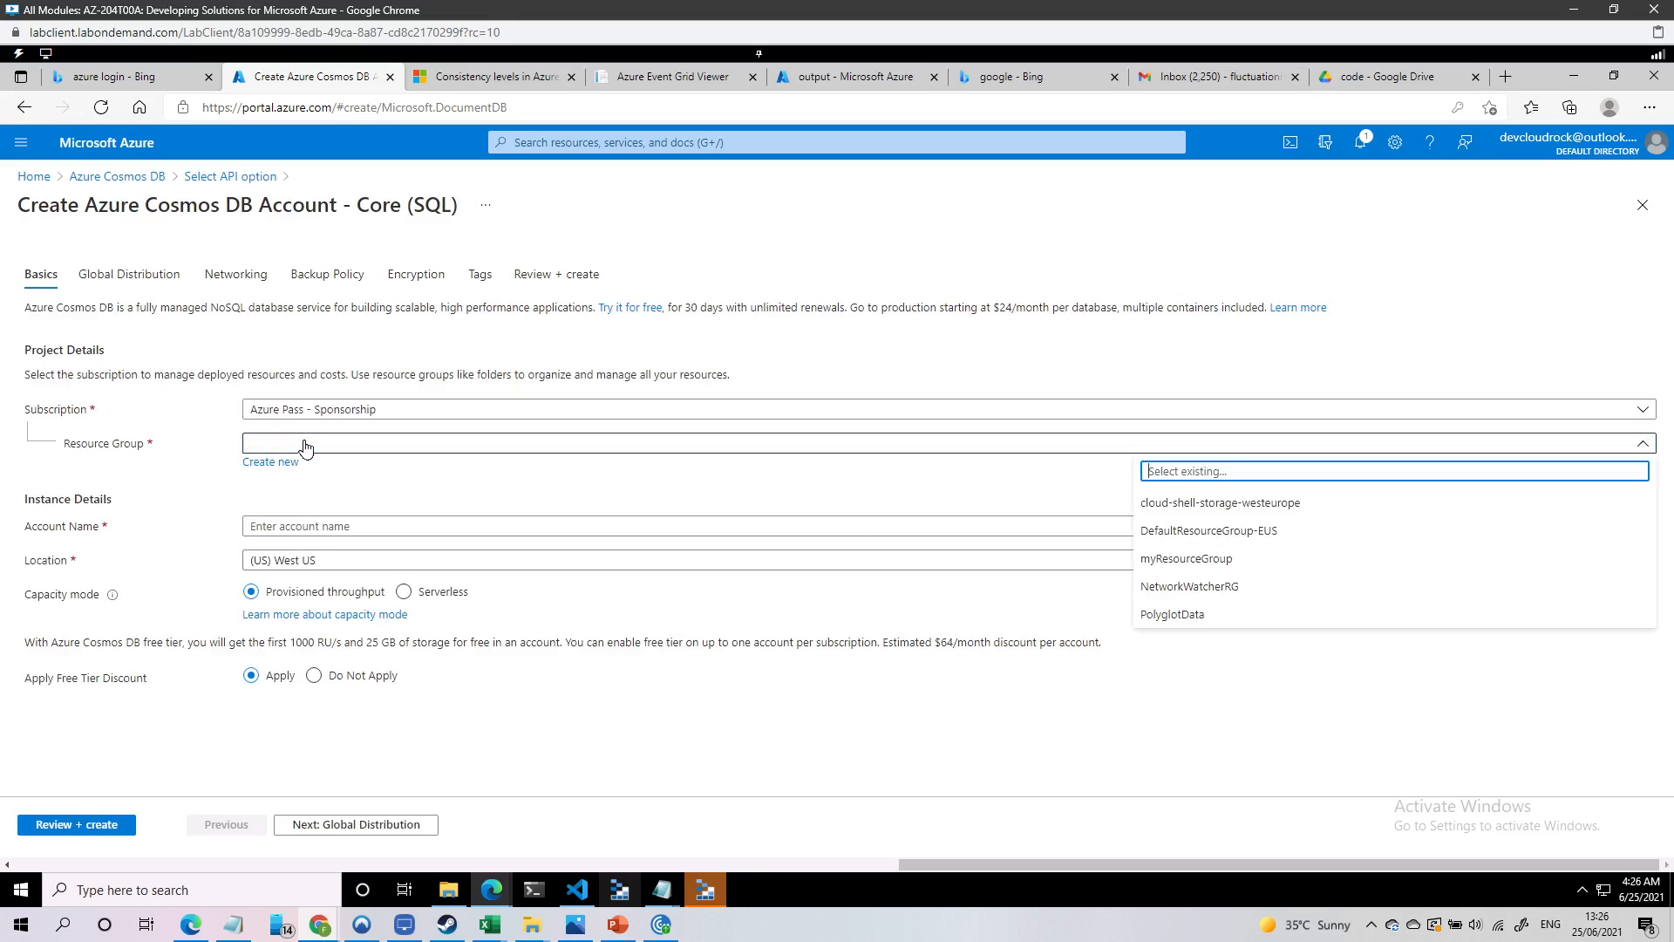
left_click(1201, 615)
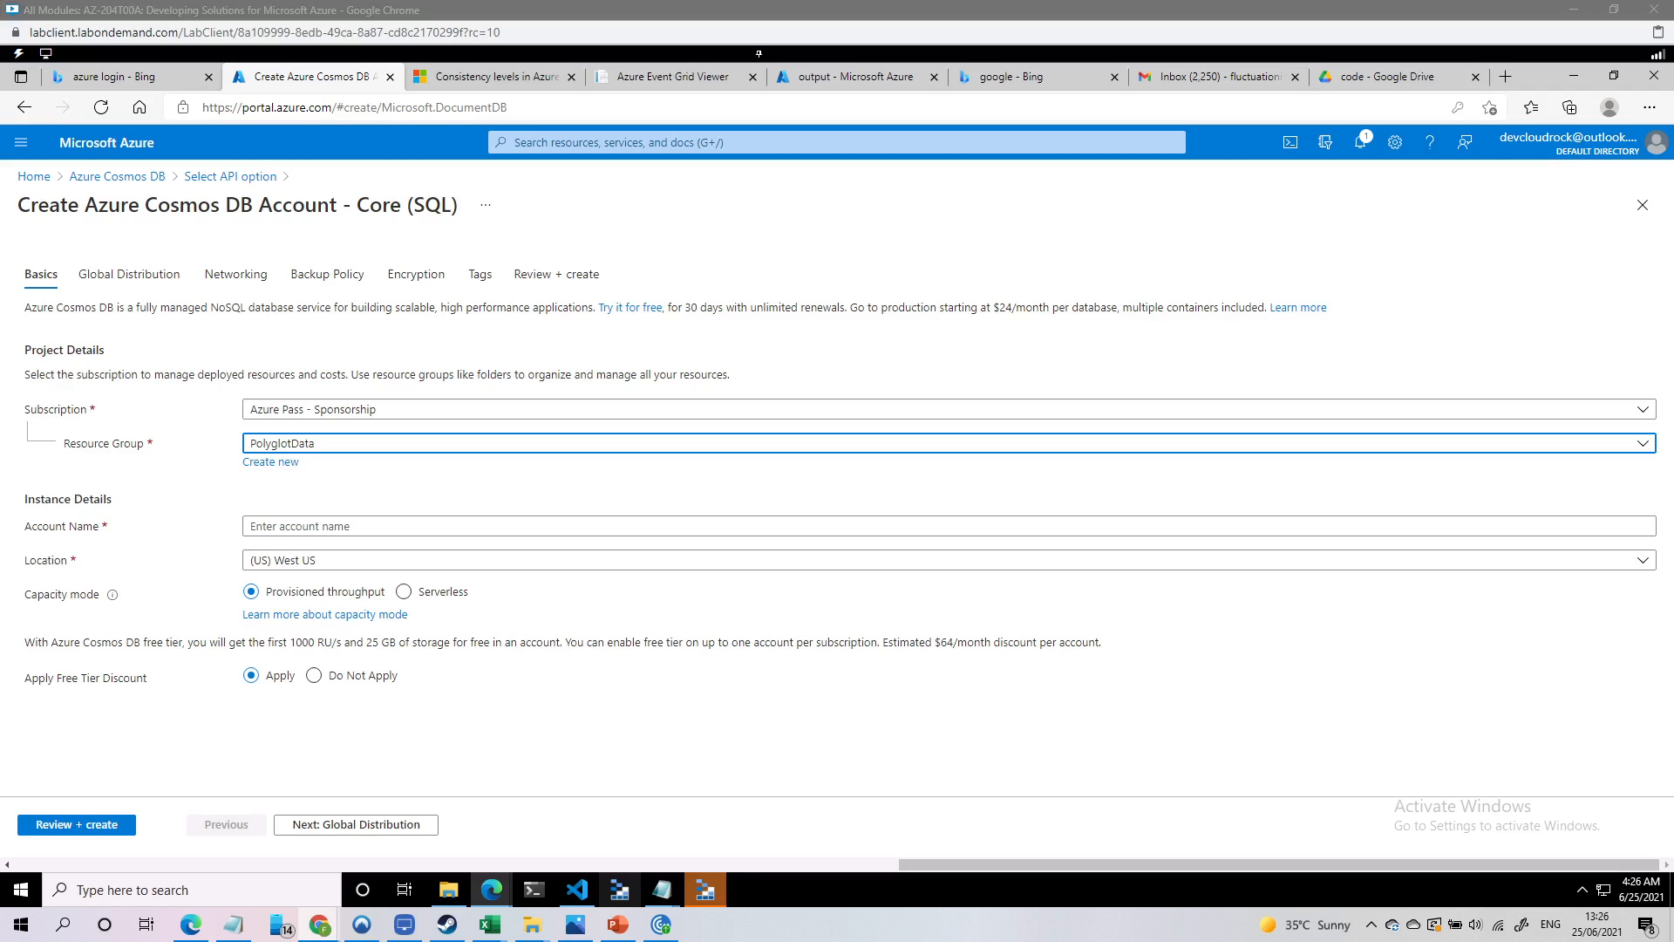
left_click(283, 523)
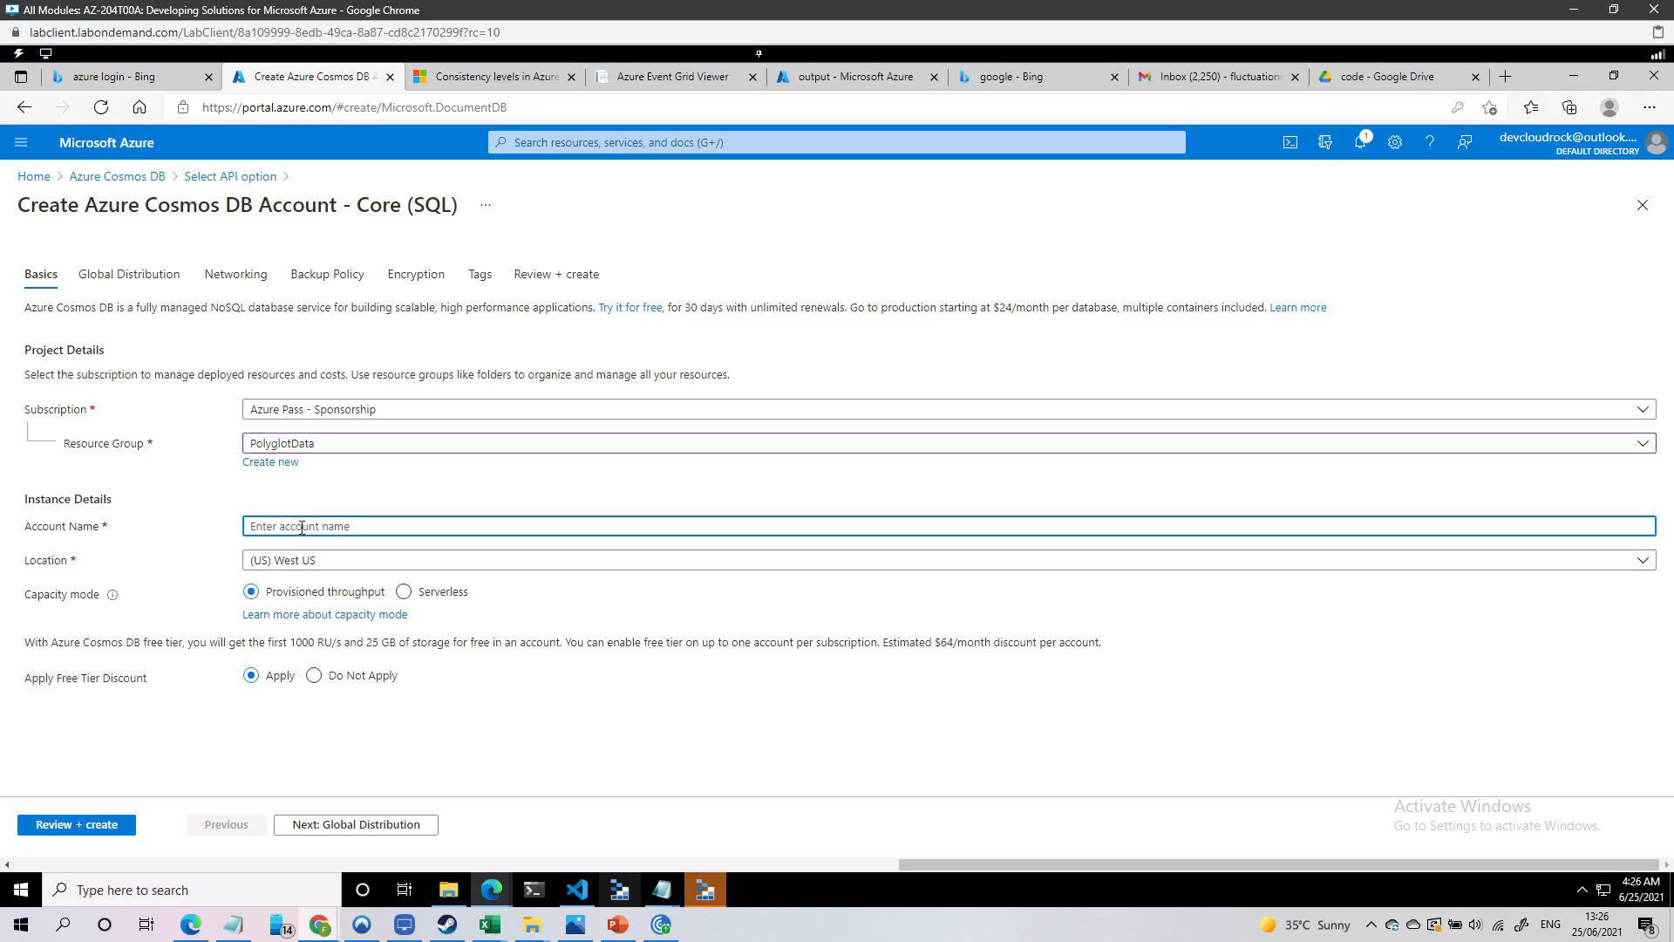
type("polycosmos")
type("chrz")
Copy the account name into the untitled Notepad note as the line "cosmosdb account polycosmoschrz", and return to the account form
left_click_drag(331, 527, 244, 526)
key("ctrl+c")
mouse_move(662, 890)
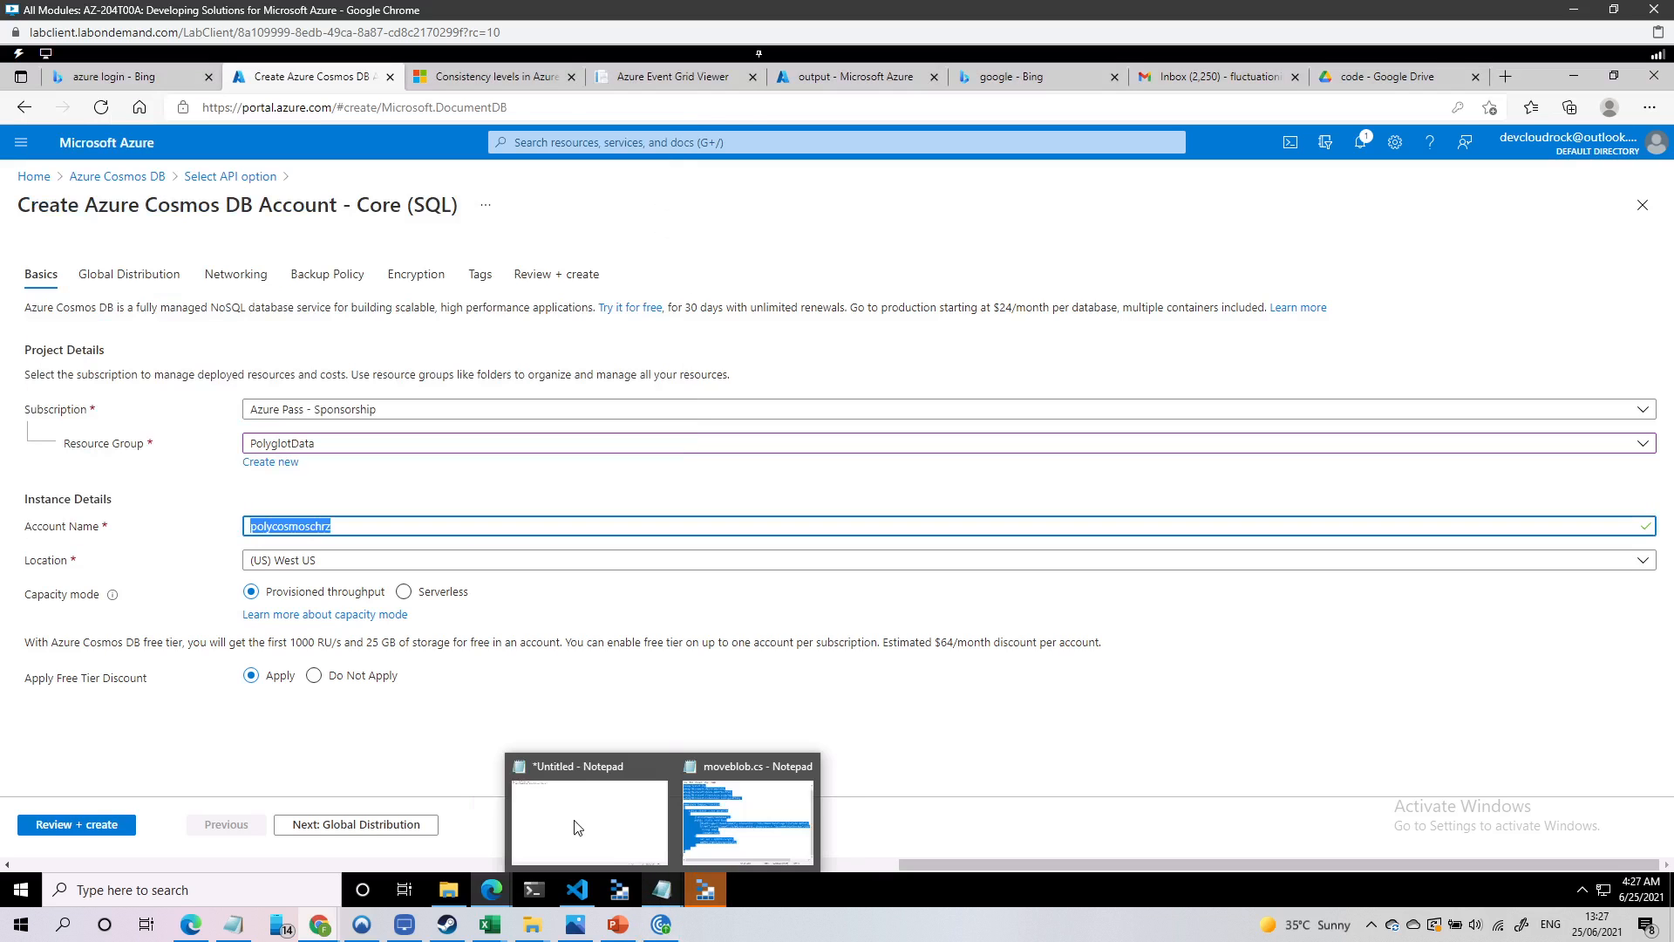
left_click(577, 824)
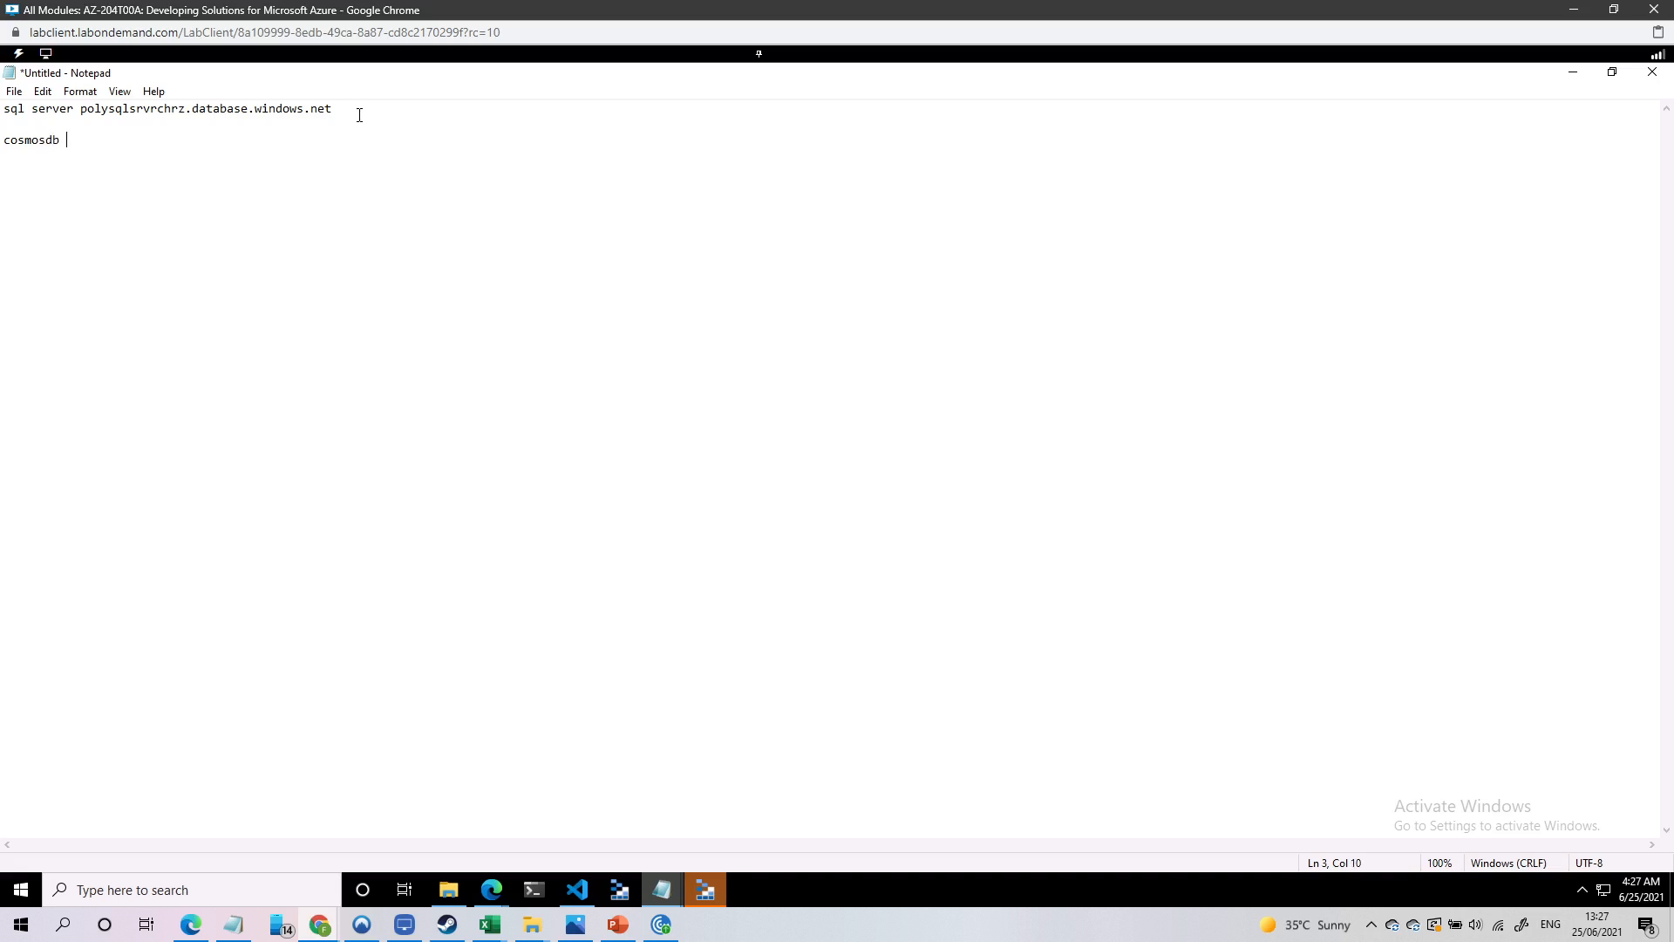
type("unt")
key("ctrl+v")
left_click(1572, 73)
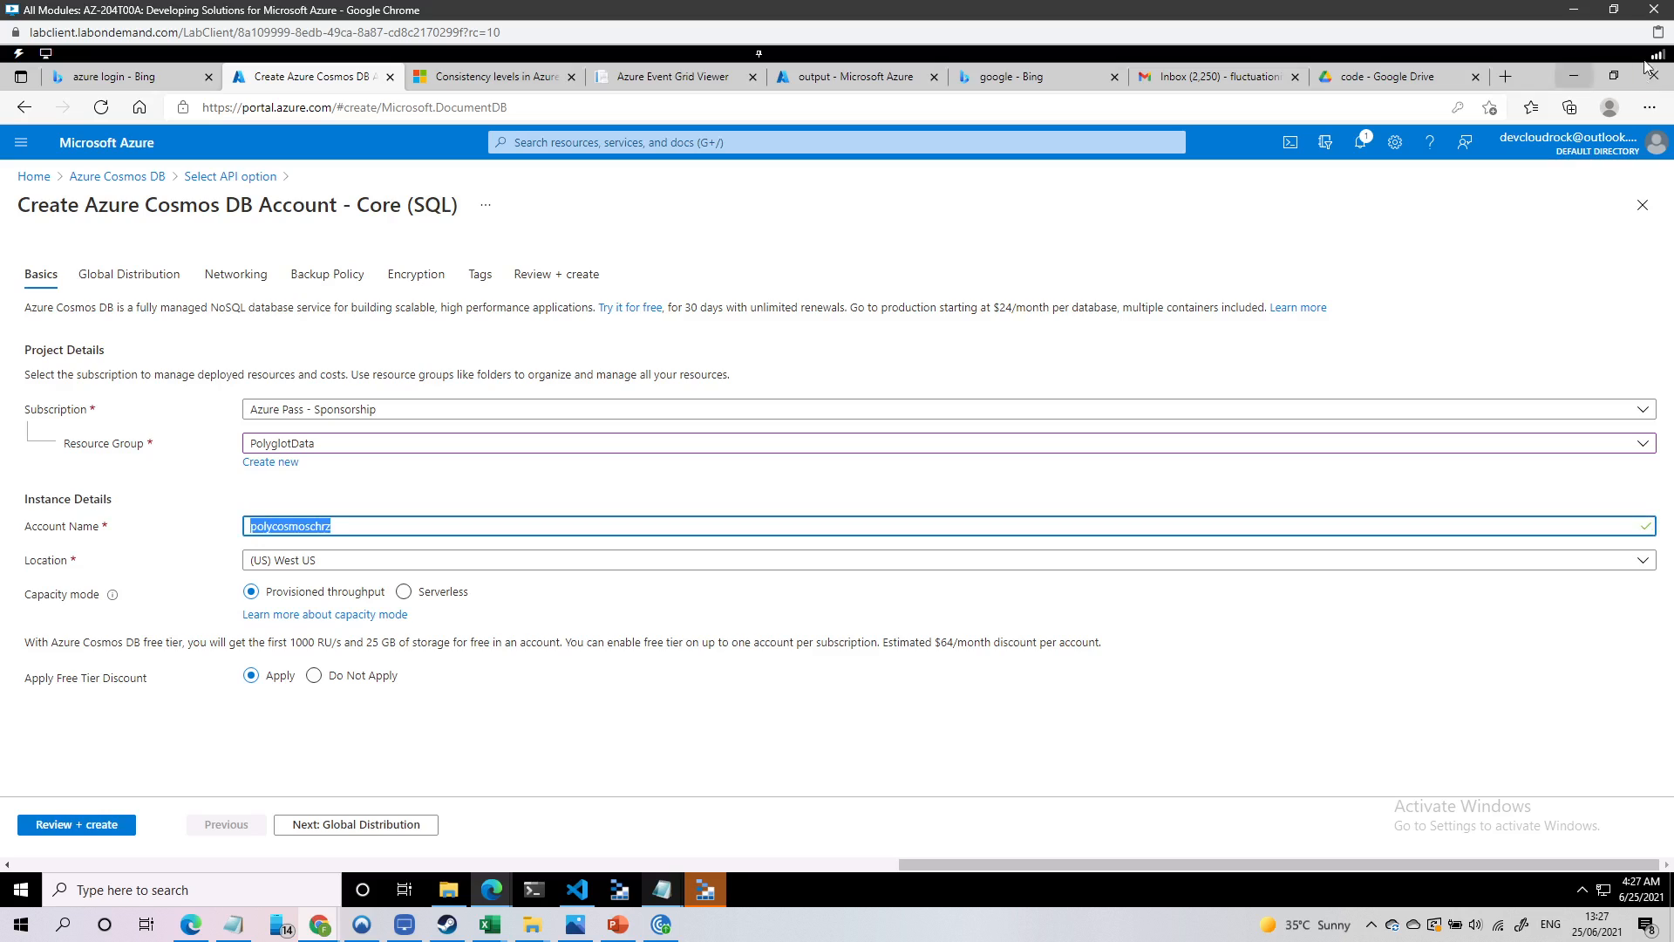
Set the account's location to (US) East US and its capacity mode to Serverless
left_click(325, 567)
type("e")
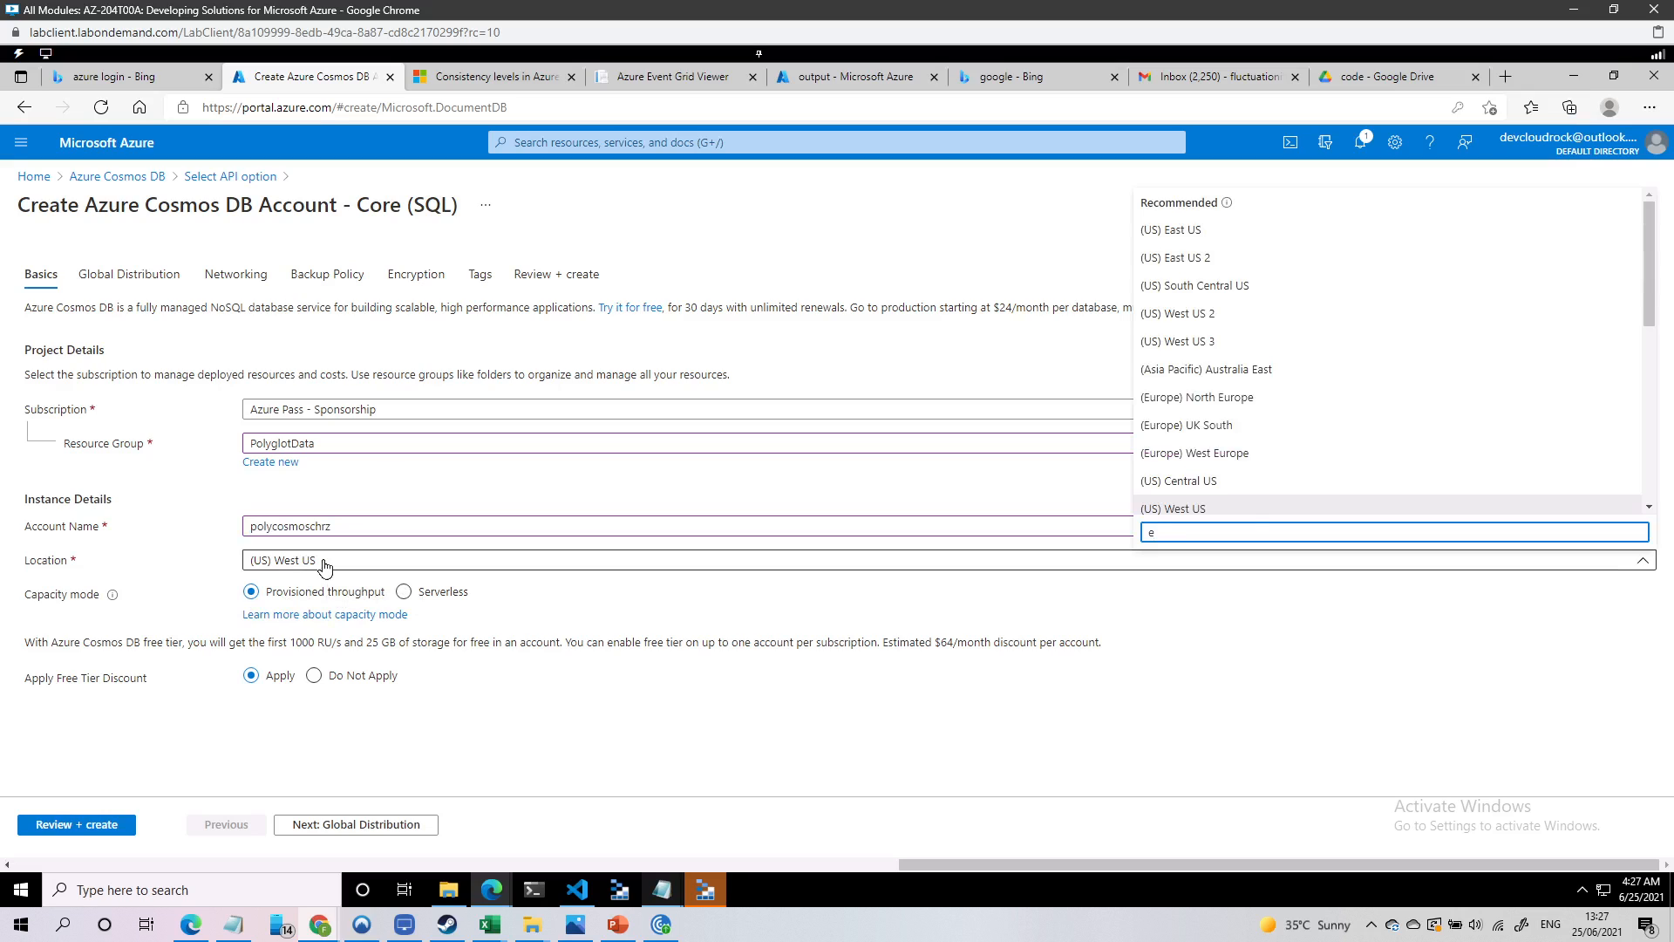
type("a")
left_click(1182, 278)
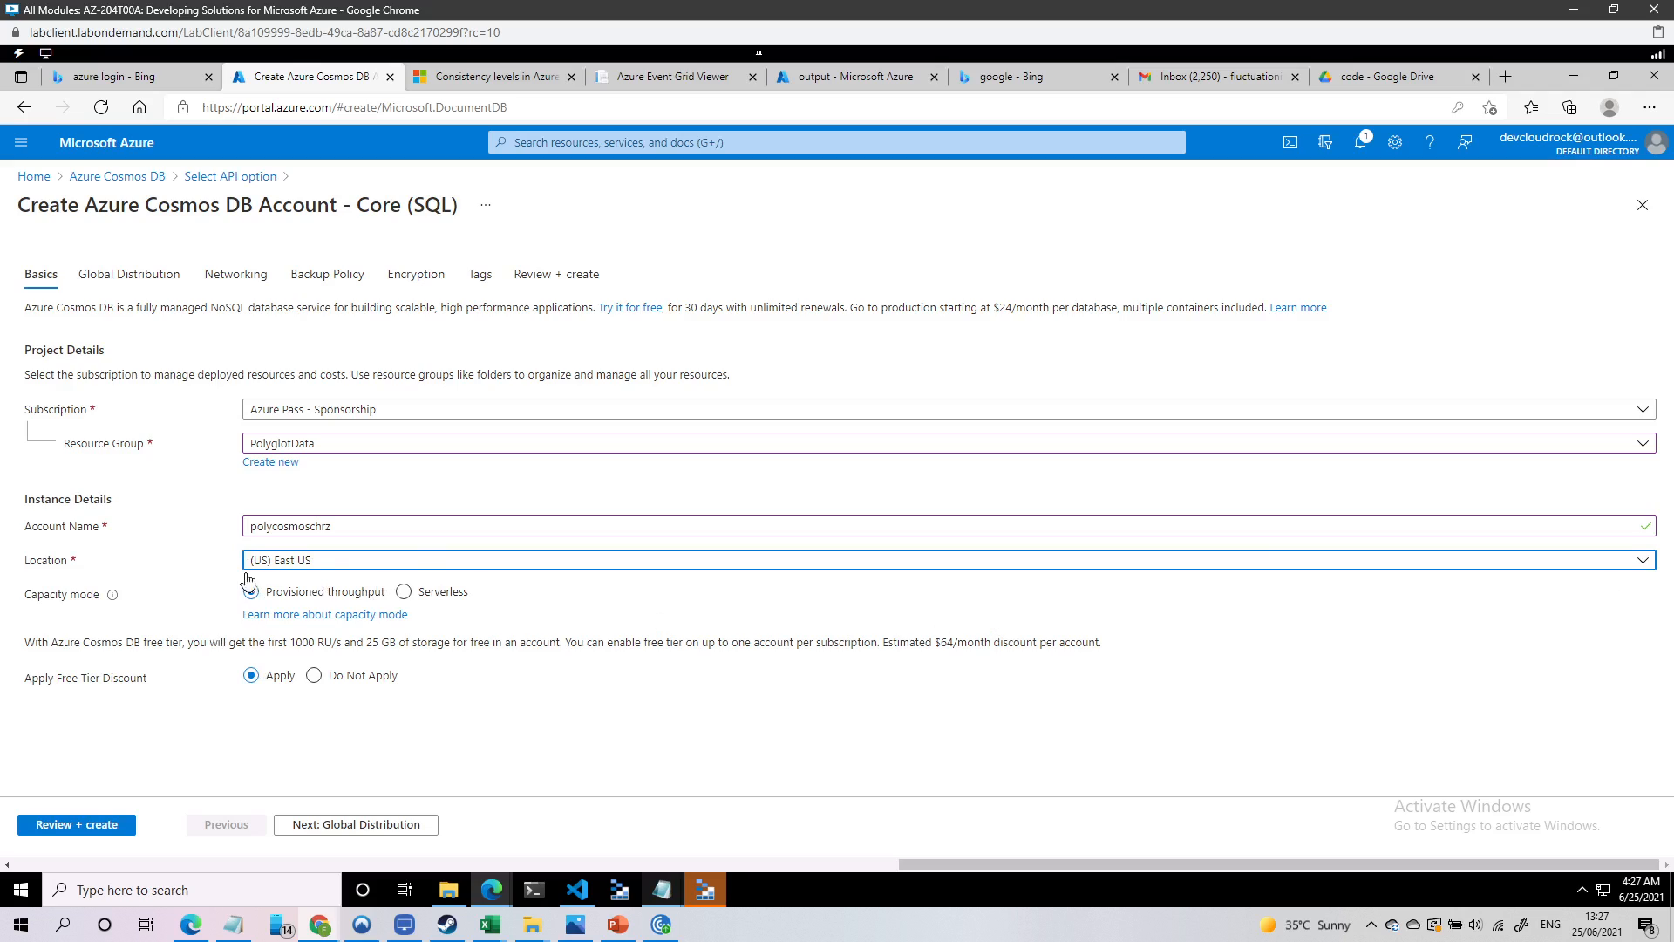
left_click(404, 593)
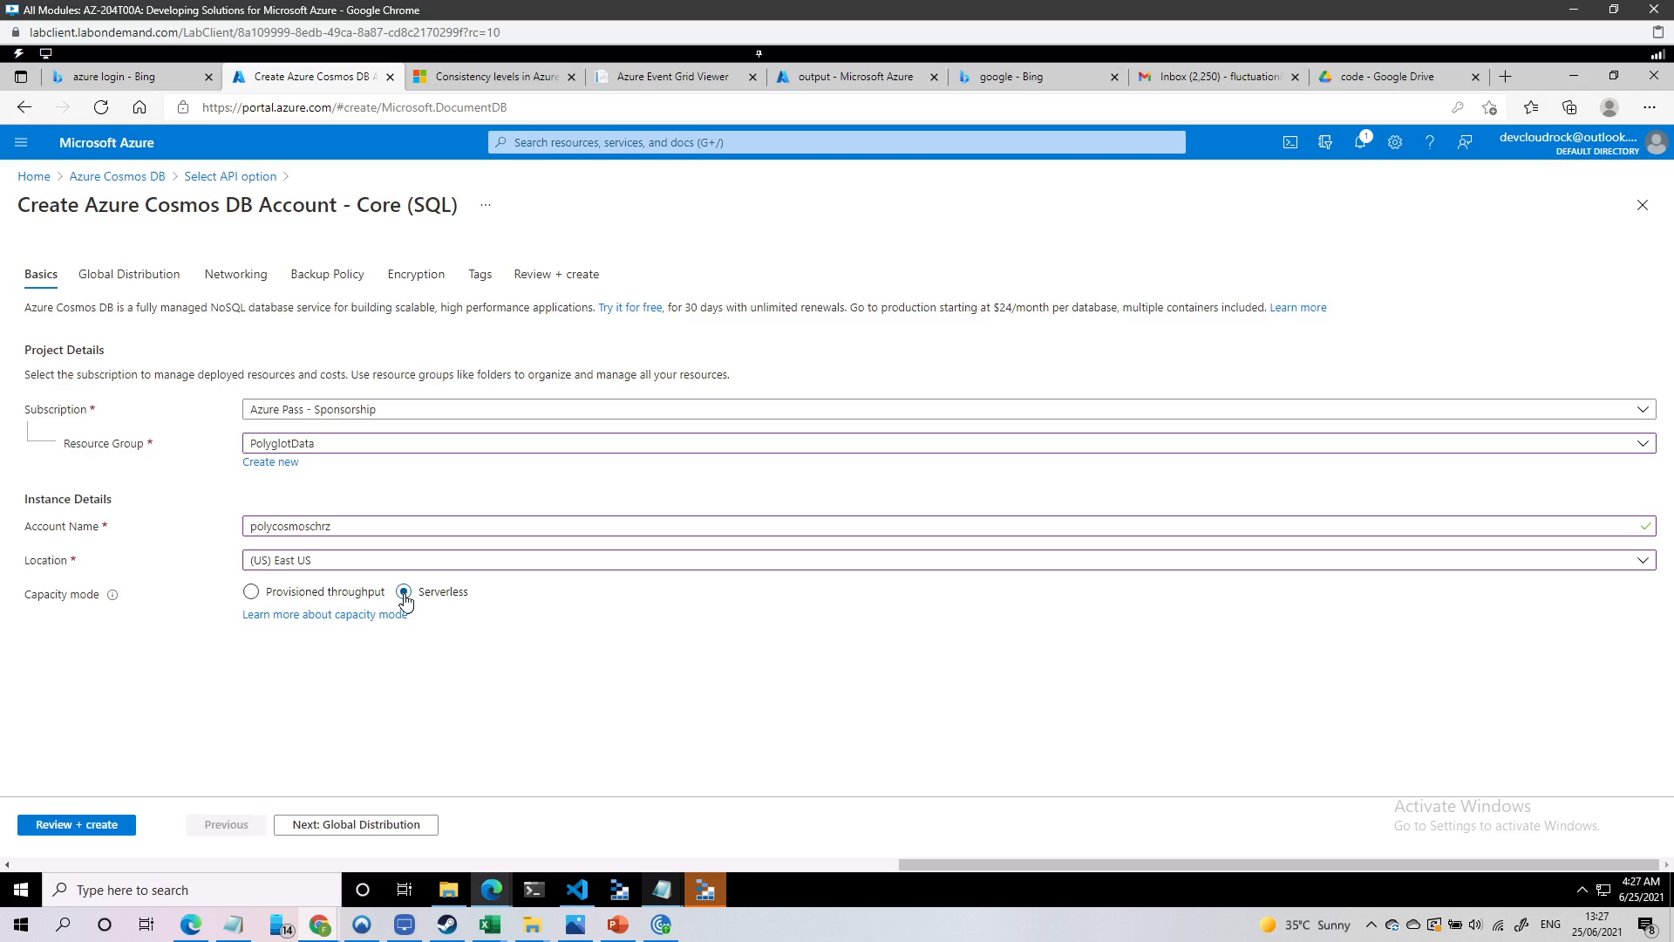
Check the global distribution settings, then validate and create the Cosmos DB account
left_click(359, 824)
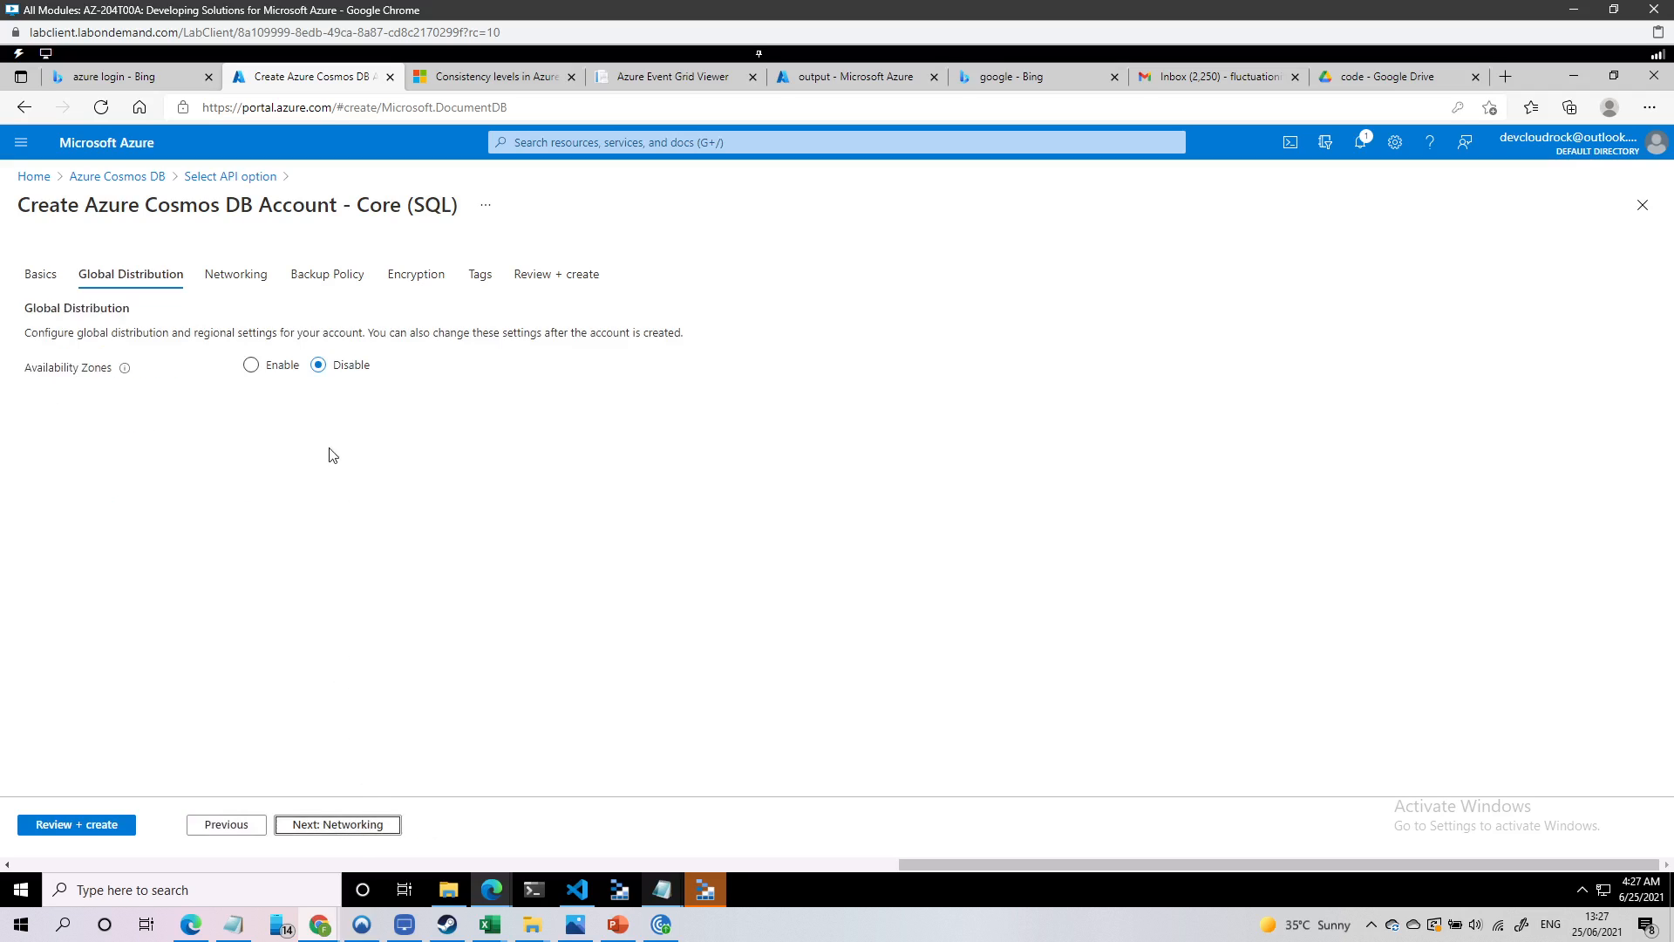
left_click(55, 289)
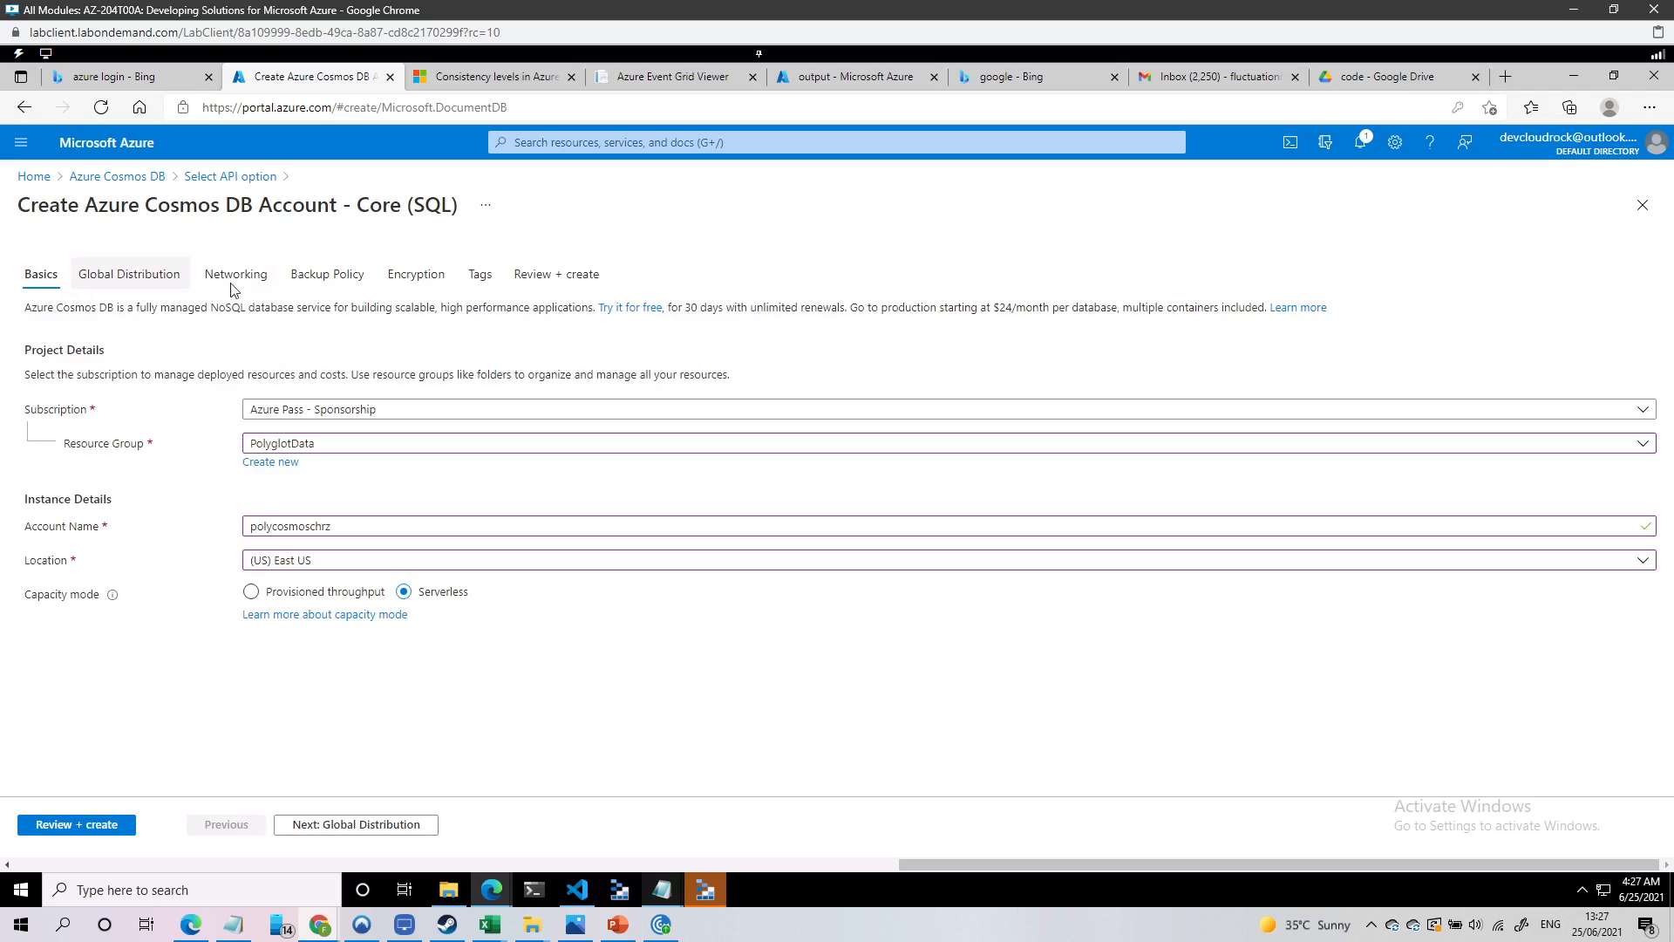
left_click(100, 826)
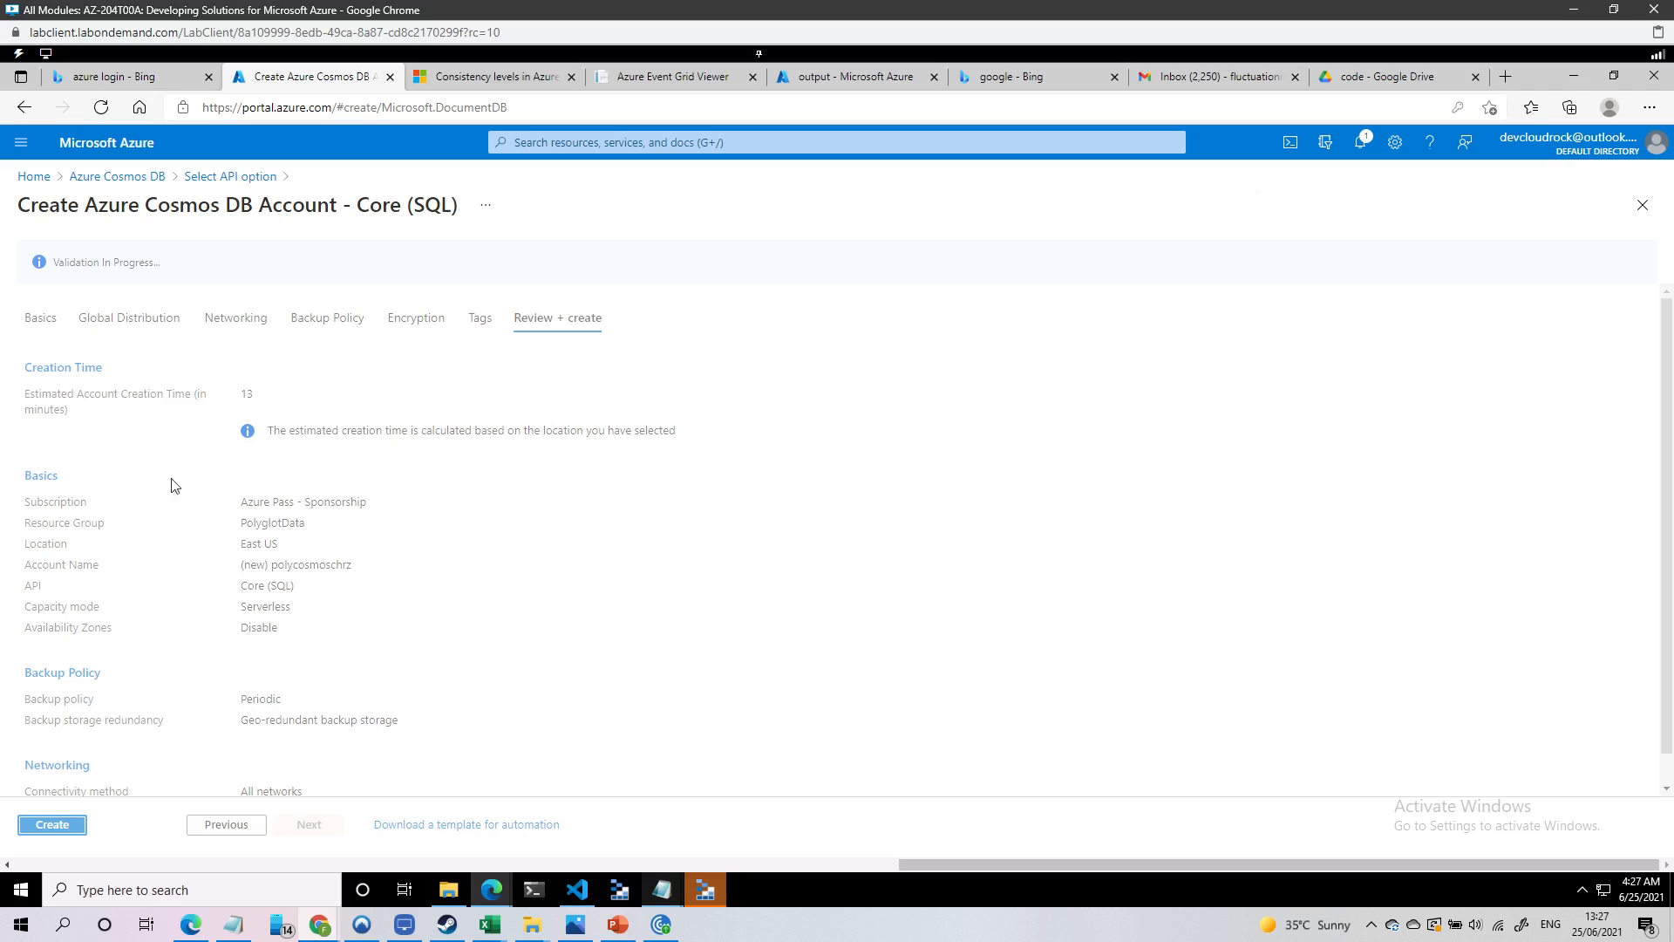
left_click(73, 827)
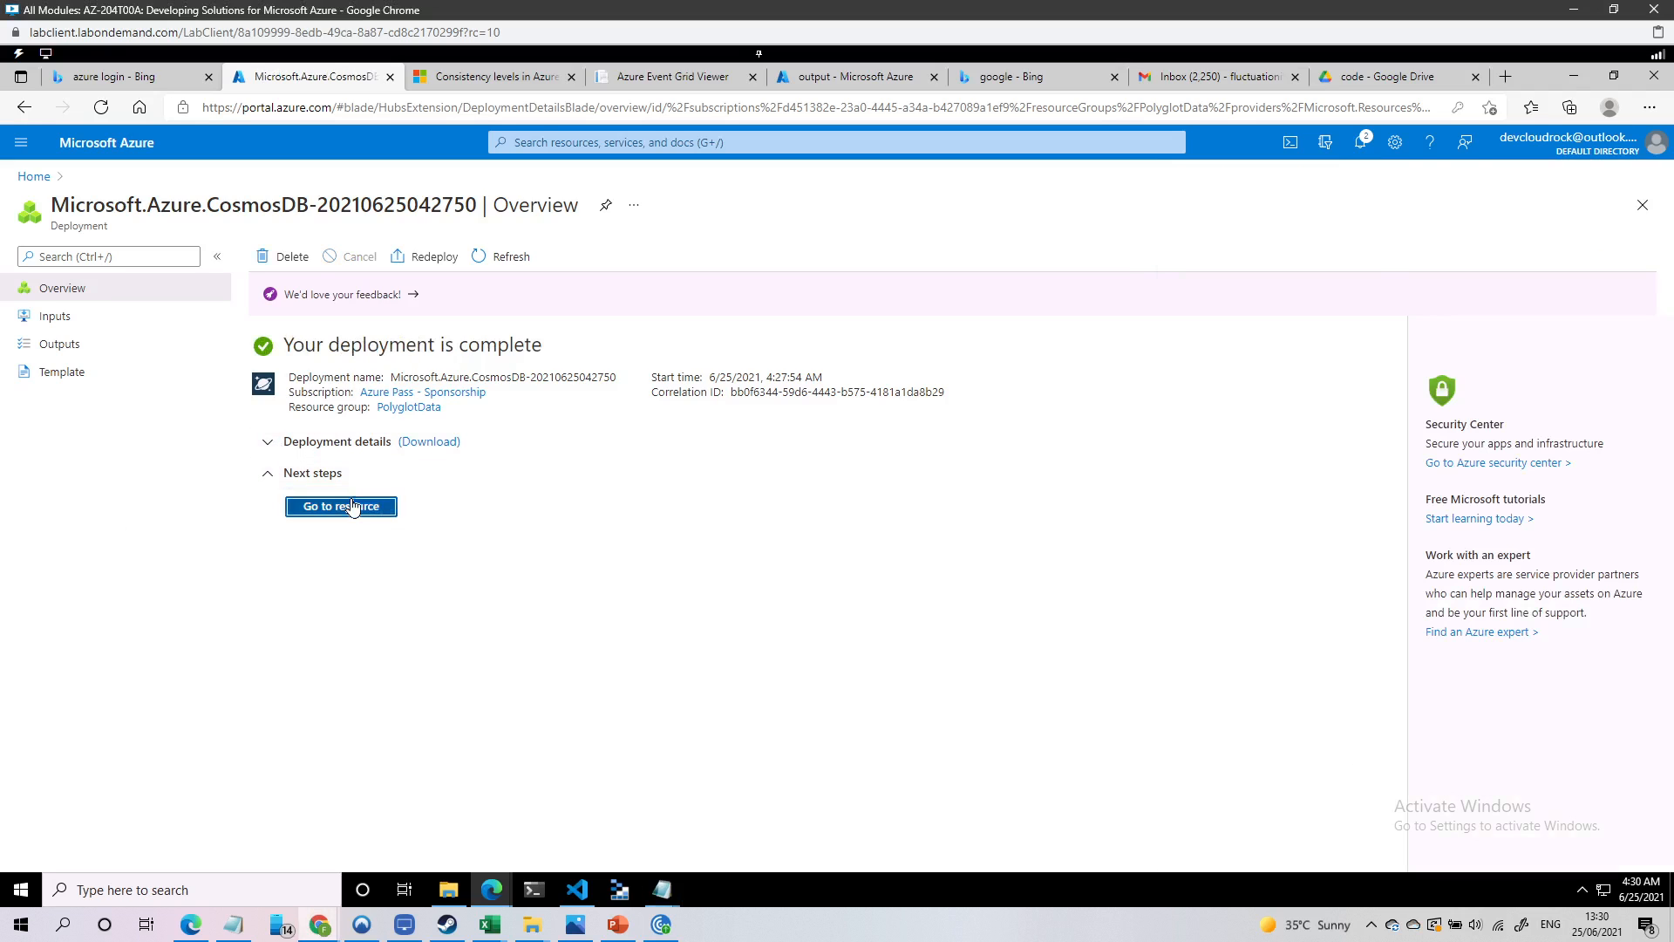
Open the new polycosmoschrz account and examine its overview, its available settings, and the data and notebooks in Data Explorer
left_click(351, 507)
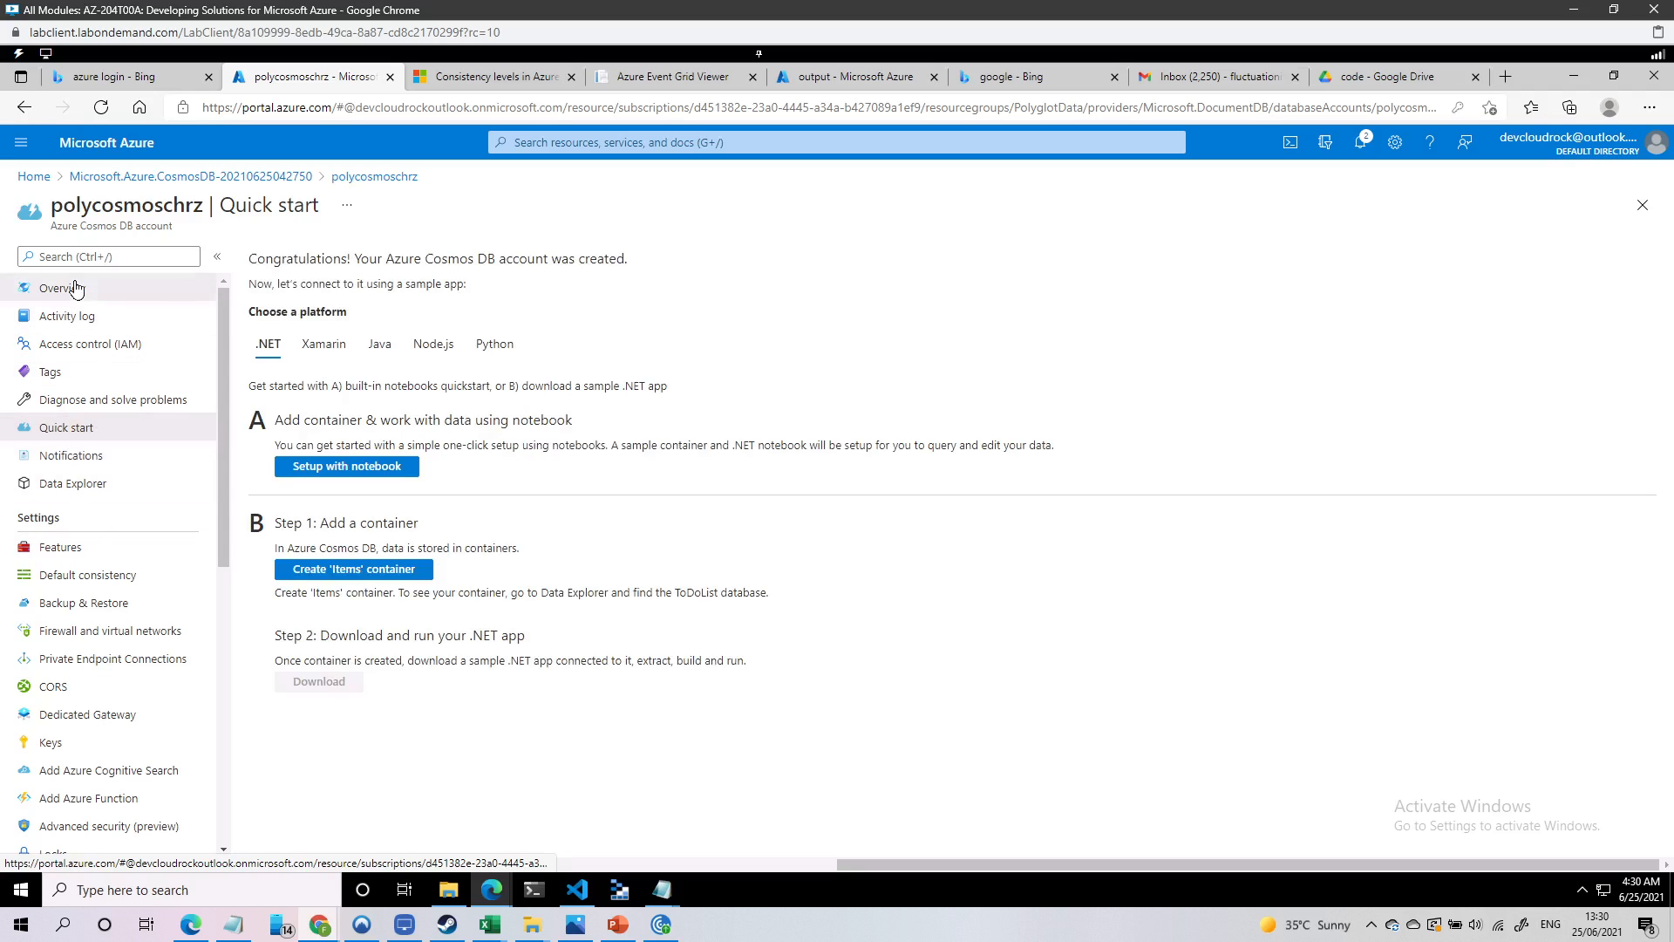
left_click(60, 289)
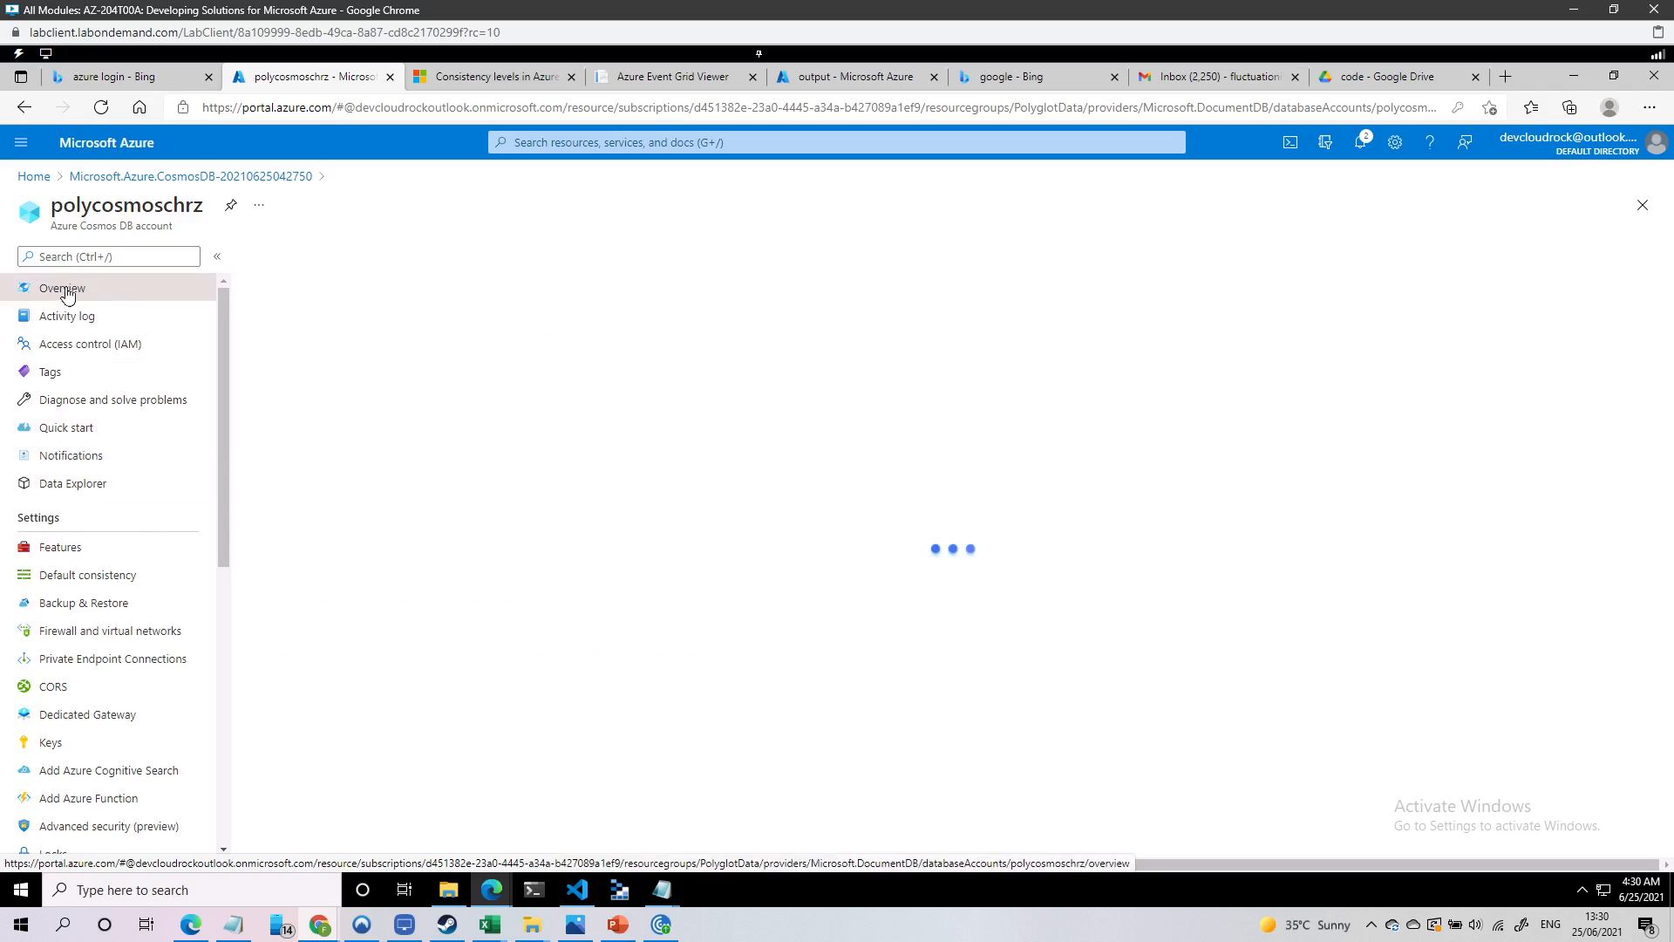
scroll(113, 523, "down", 2)
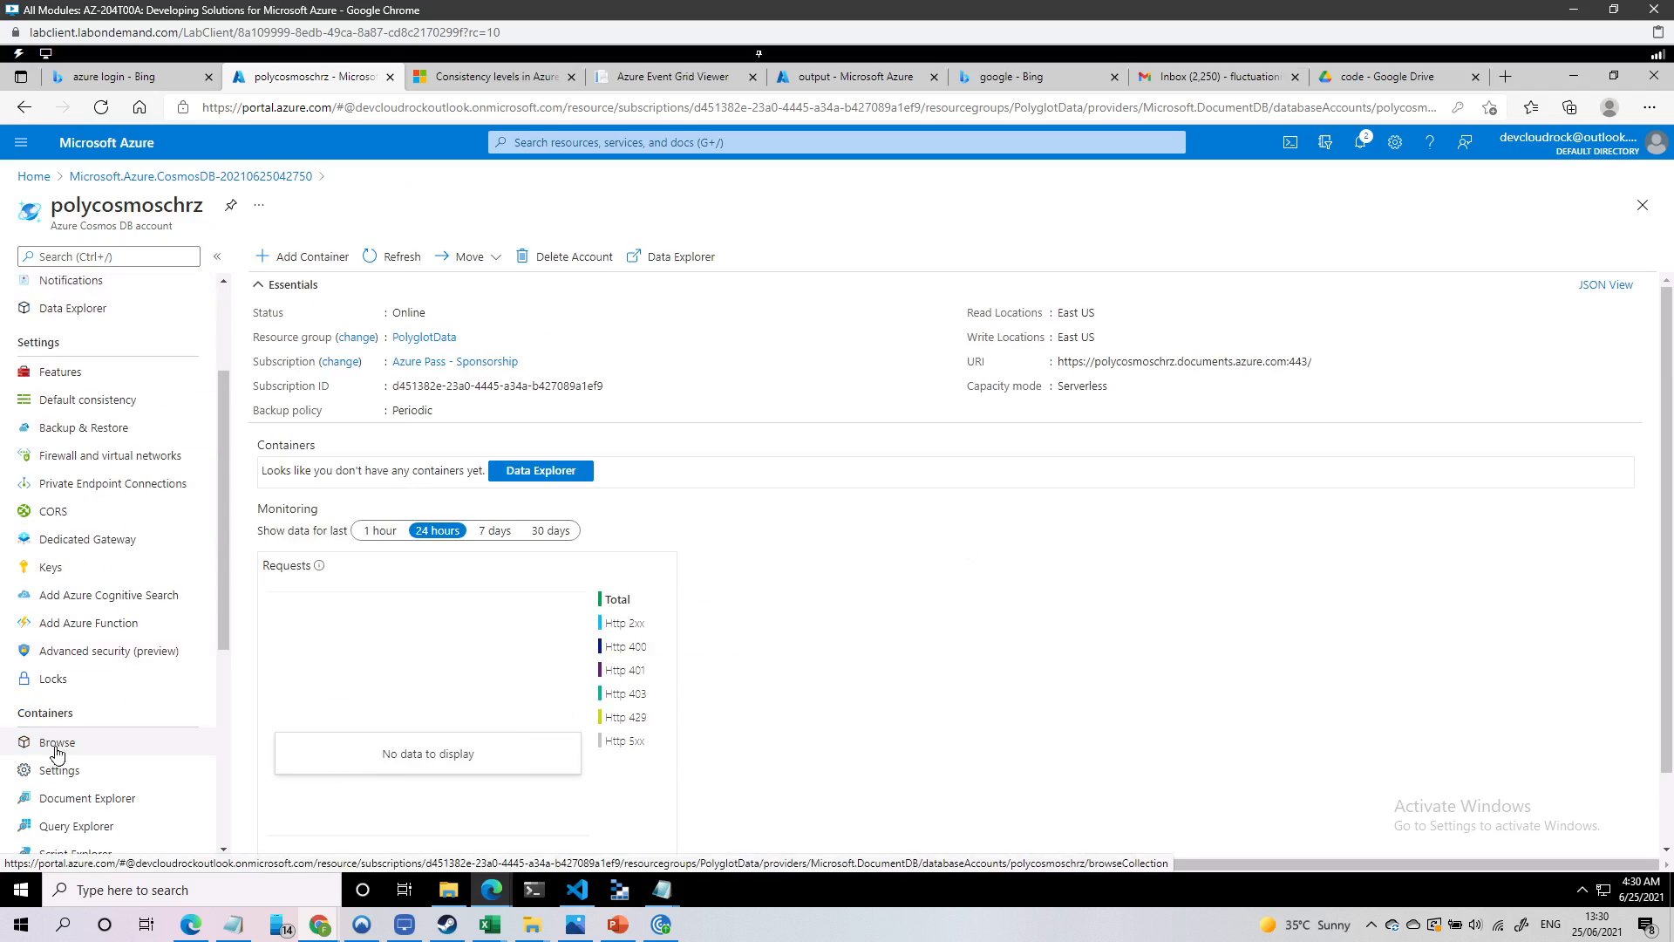
scroll(100, 758, "down", 2)
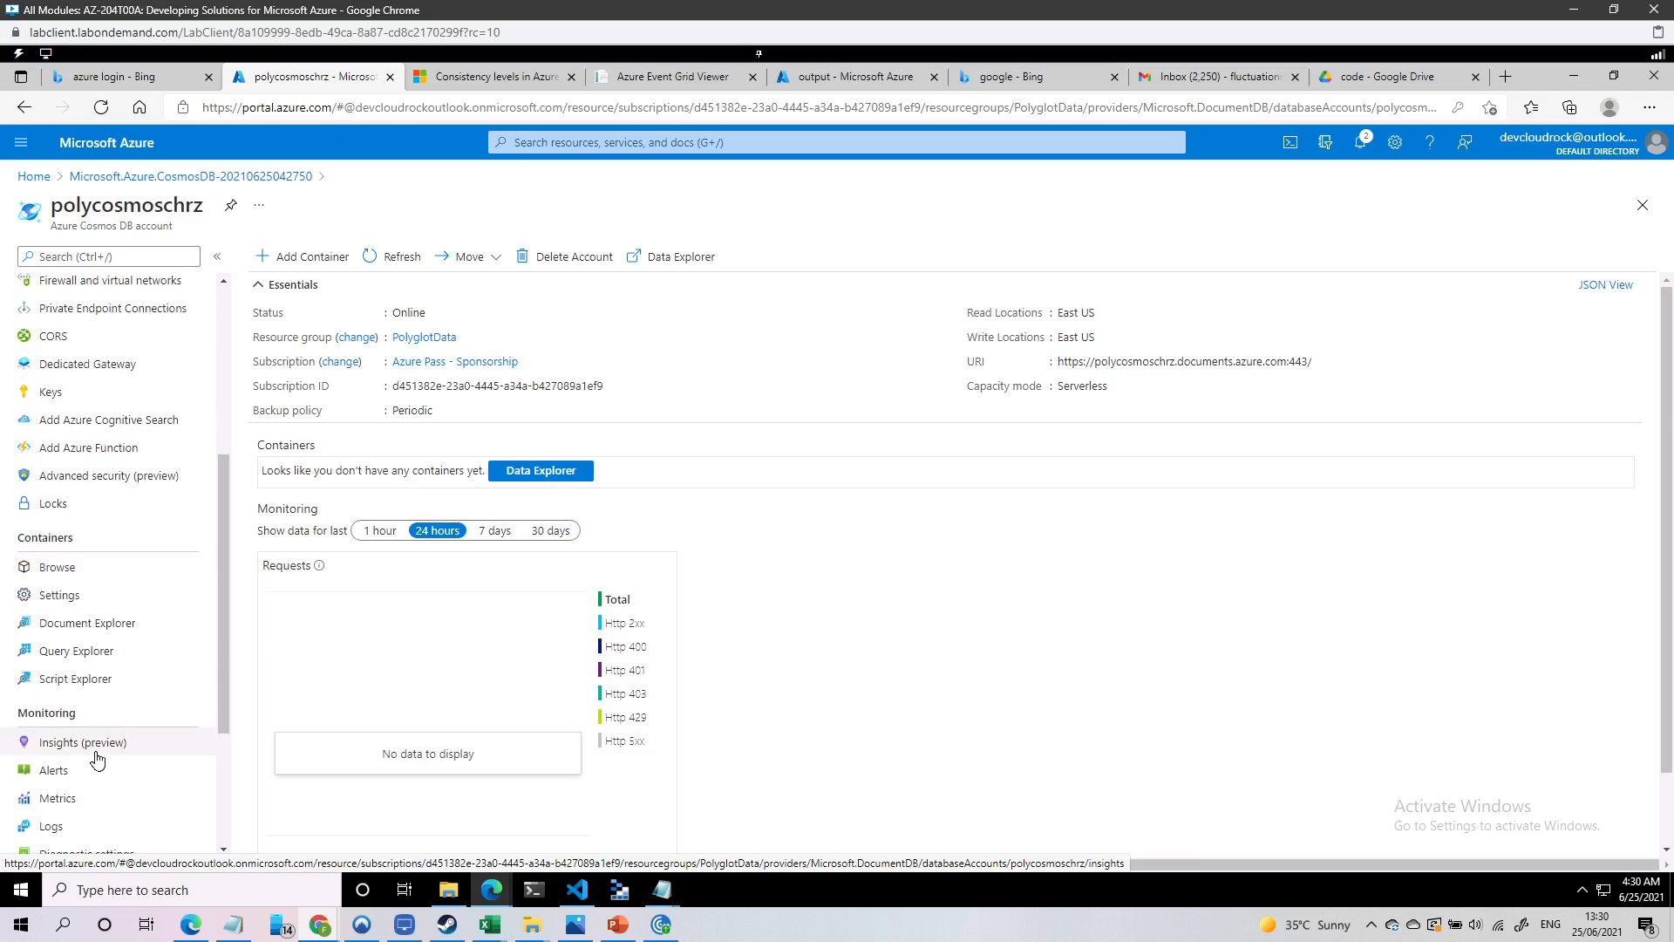
scroll(96, 761, "up", 4)
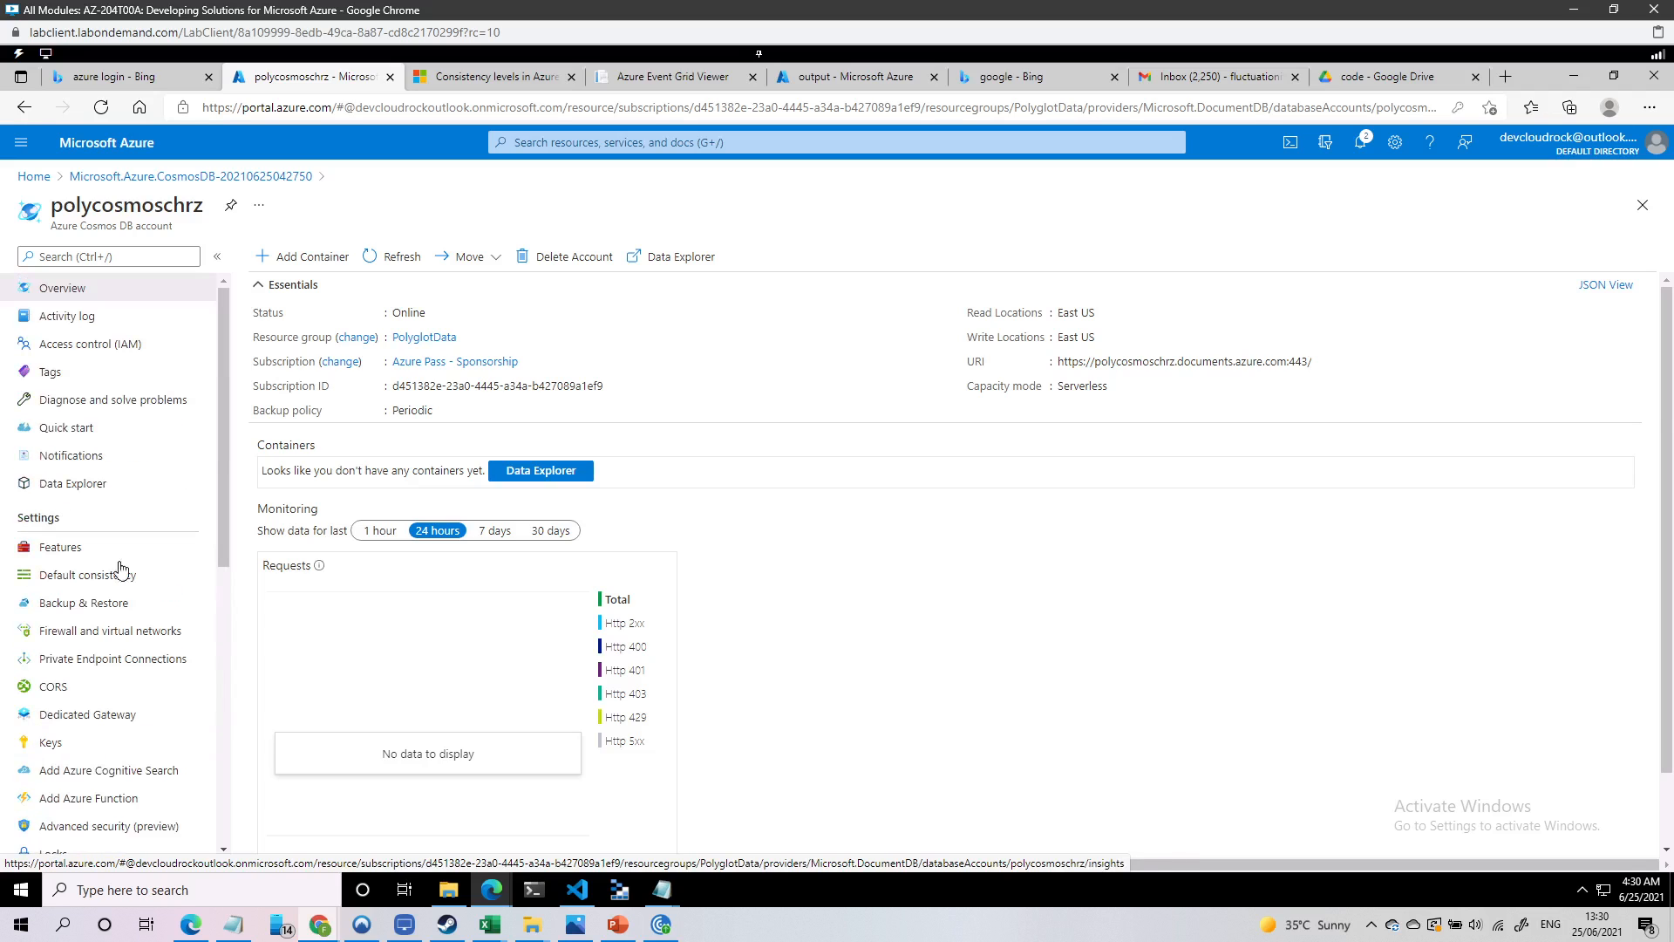
left_click(667, 258)
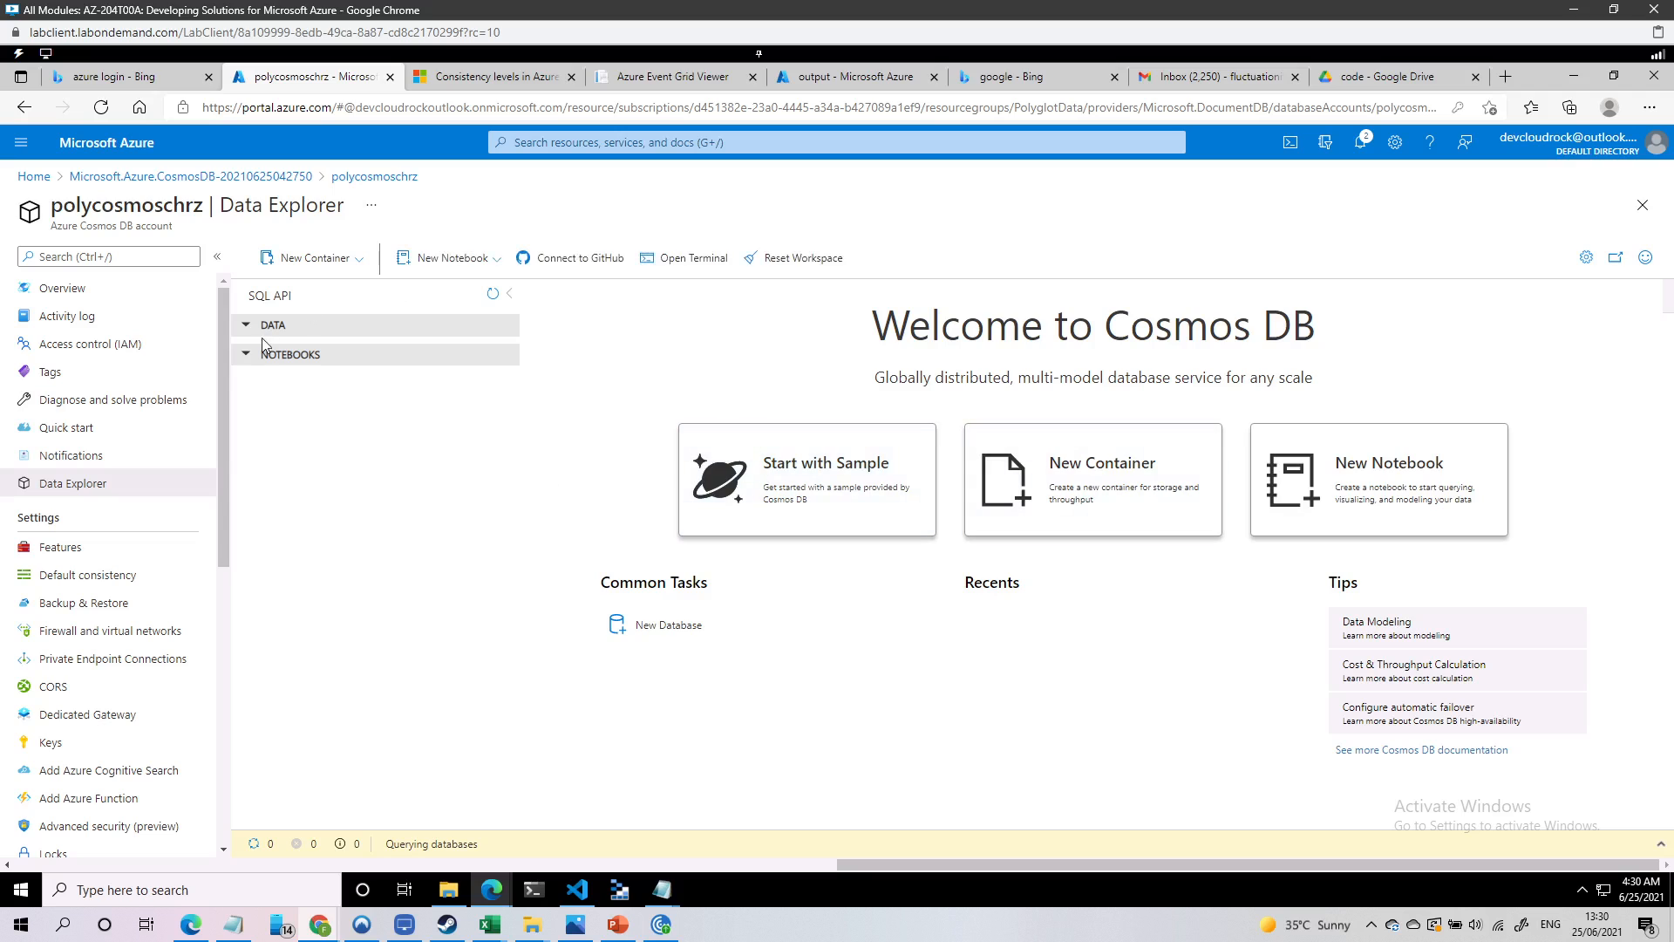
left_click(244, 358)
left_click(245, 325)
Copy the account's URI from its overview into the Notepad note on a new line prefixed "cosmosdb url"
left_click(69, 288)
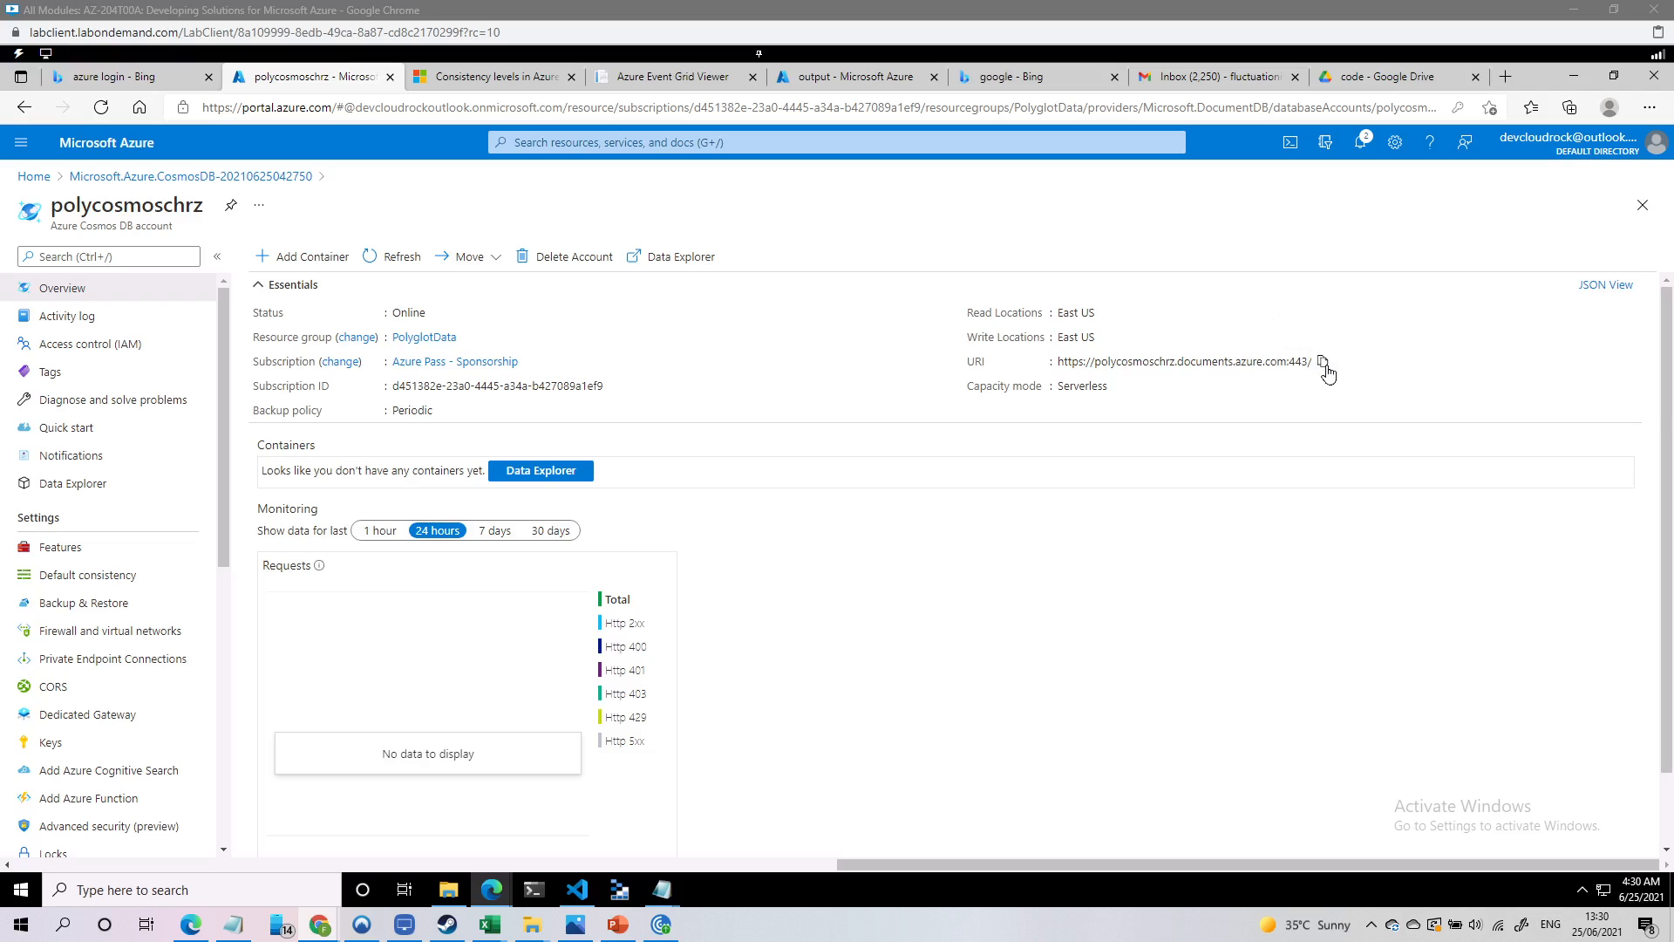
left_click(1323, 370)
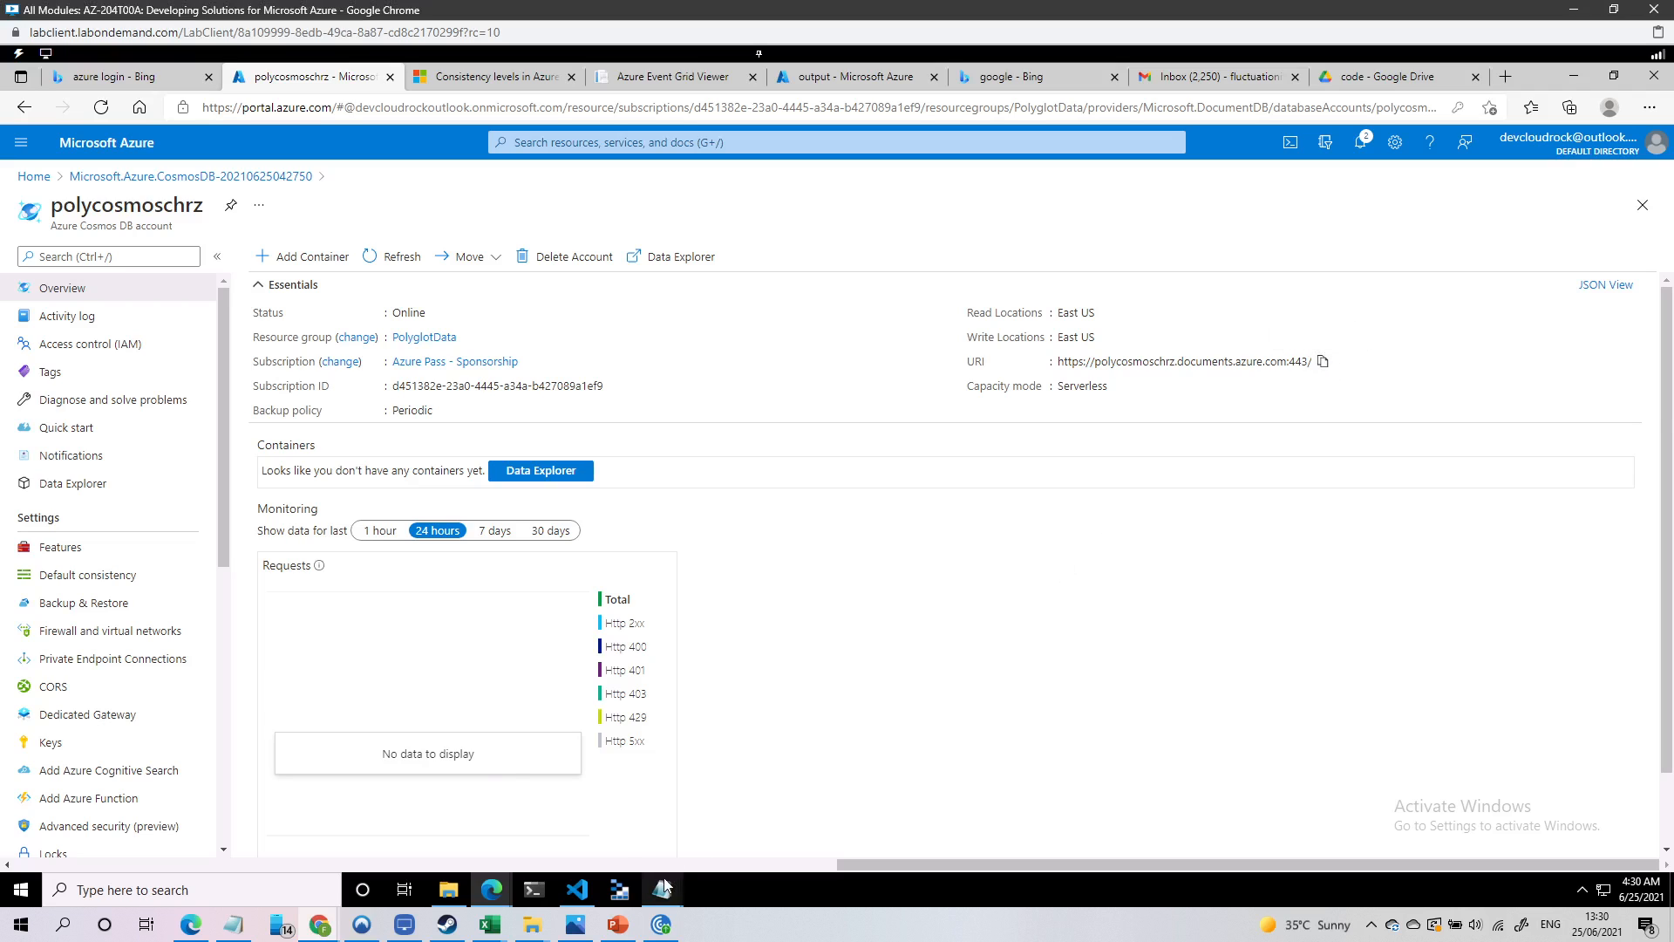
mouse_move(664, 887)
left_click(593, 815)
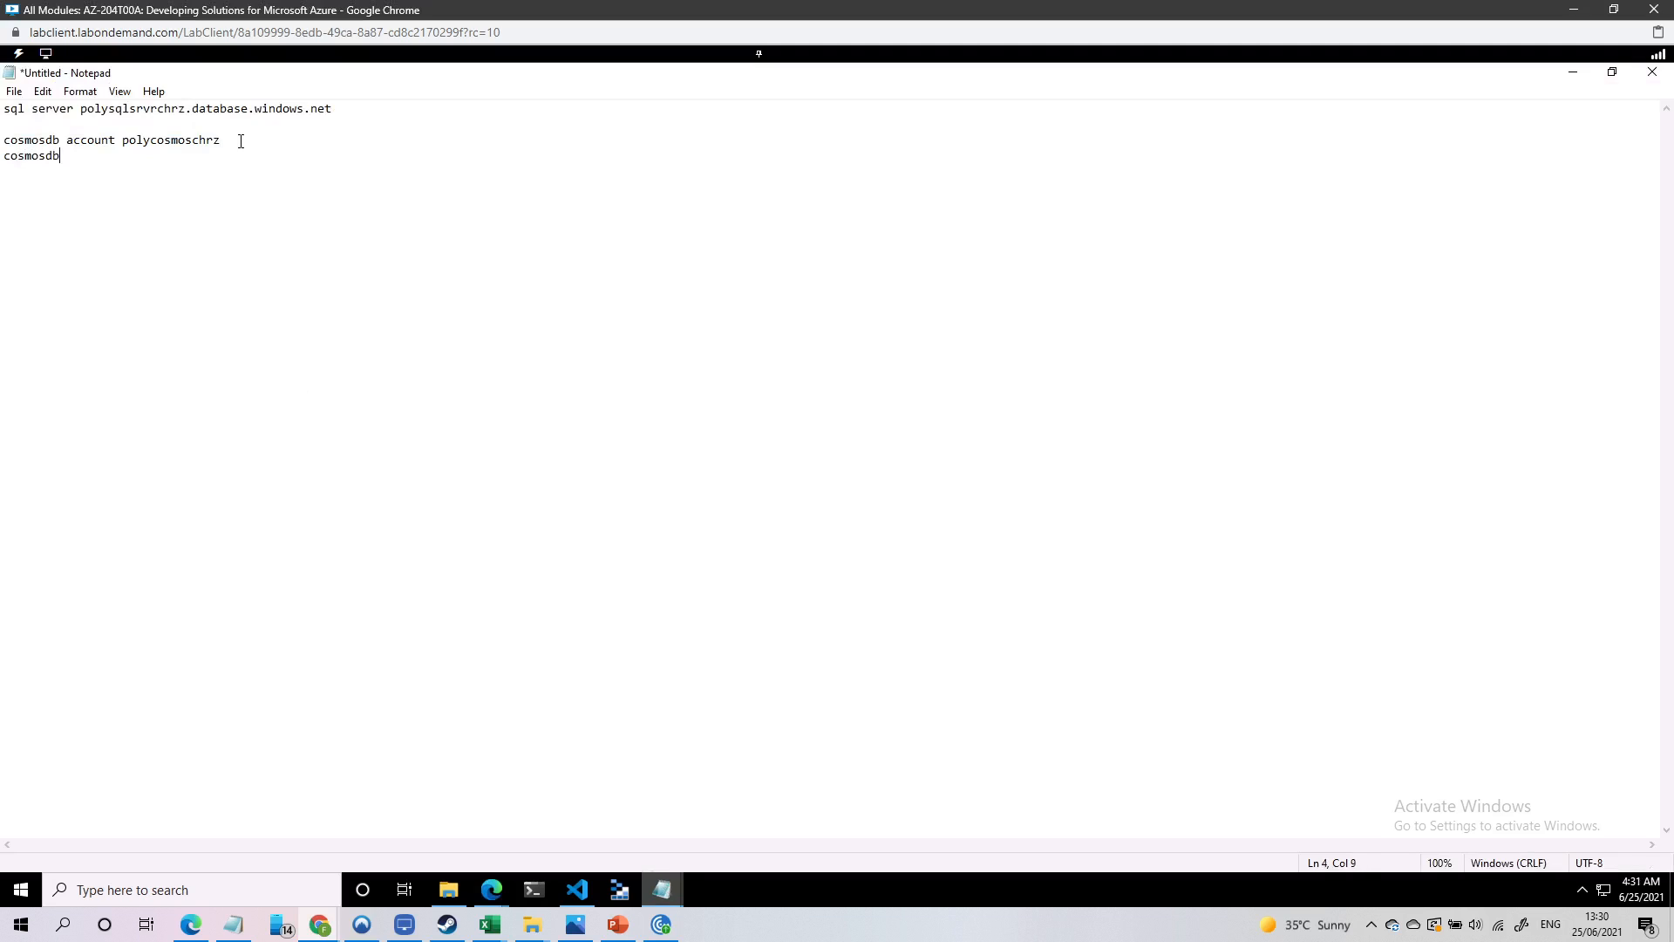
key("ctrl+v")
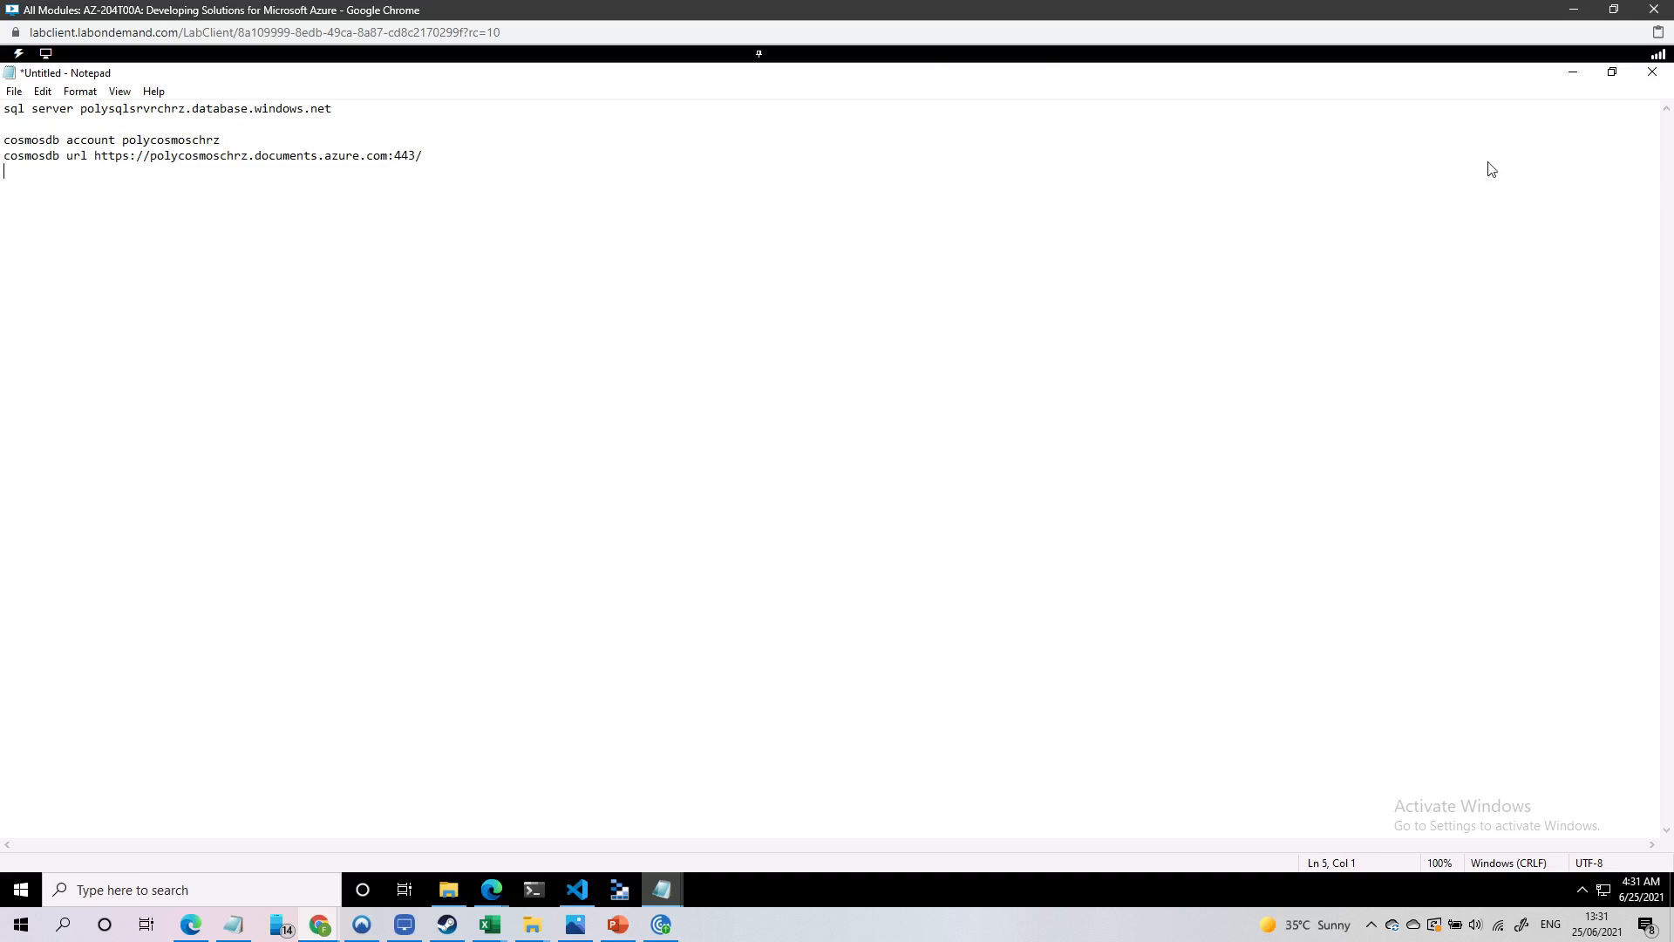
left_click(1573, 75)
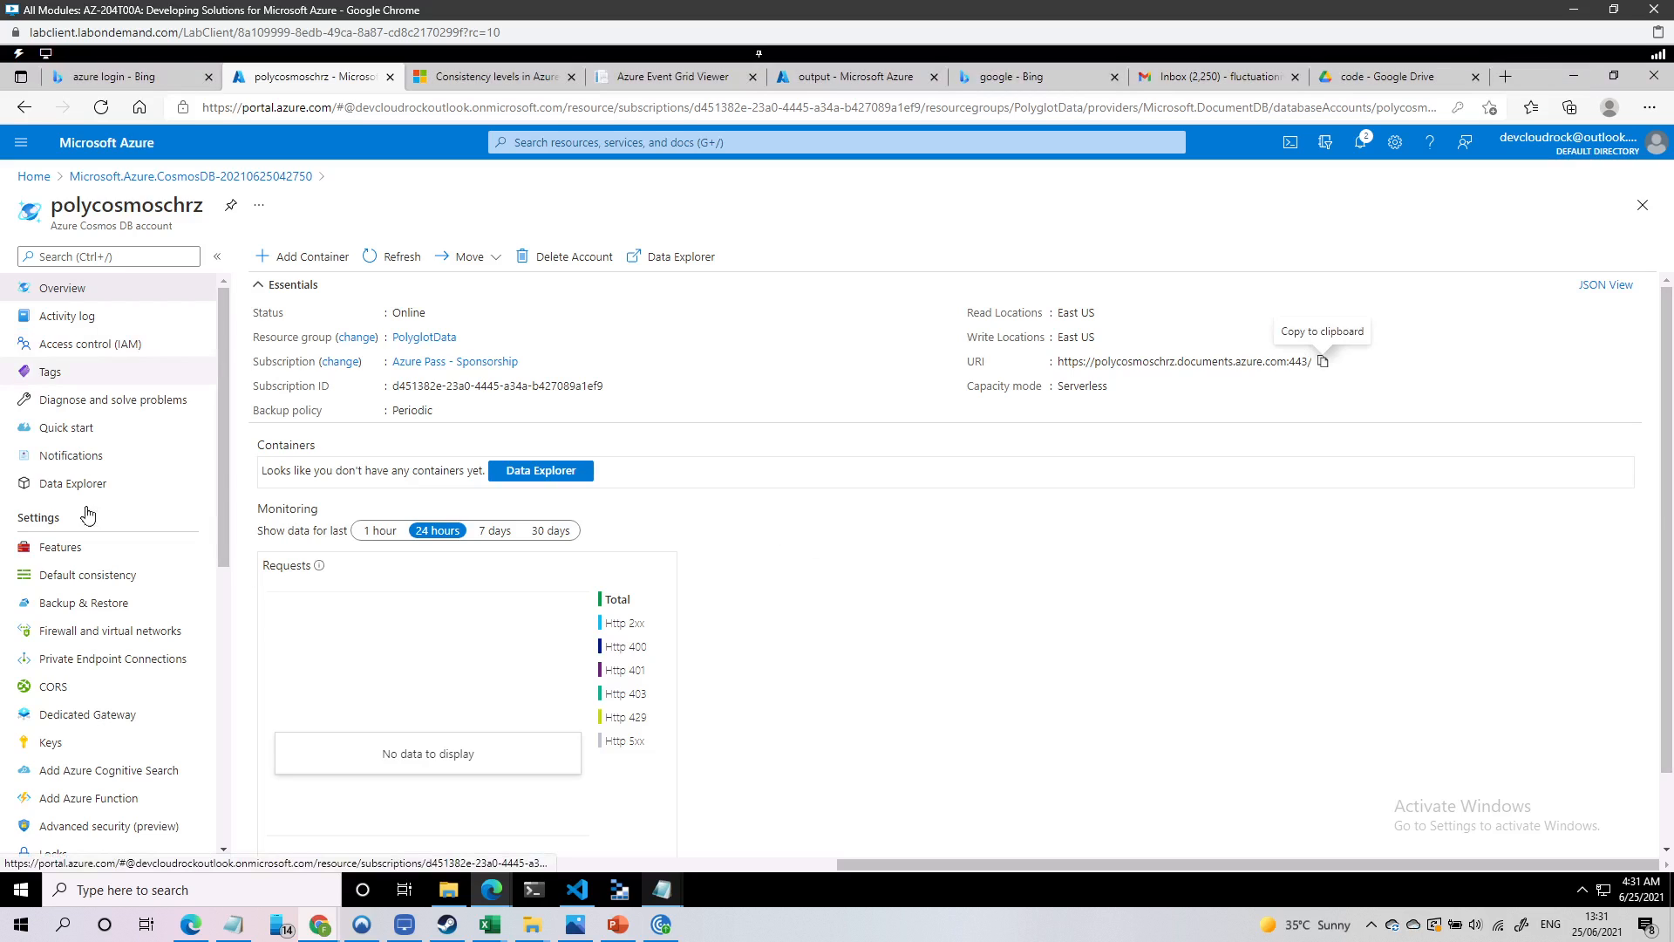
Copy the account's primary connection string from its read-write keys and paste it below the URL in the Notepad note
left_click(76, 743)
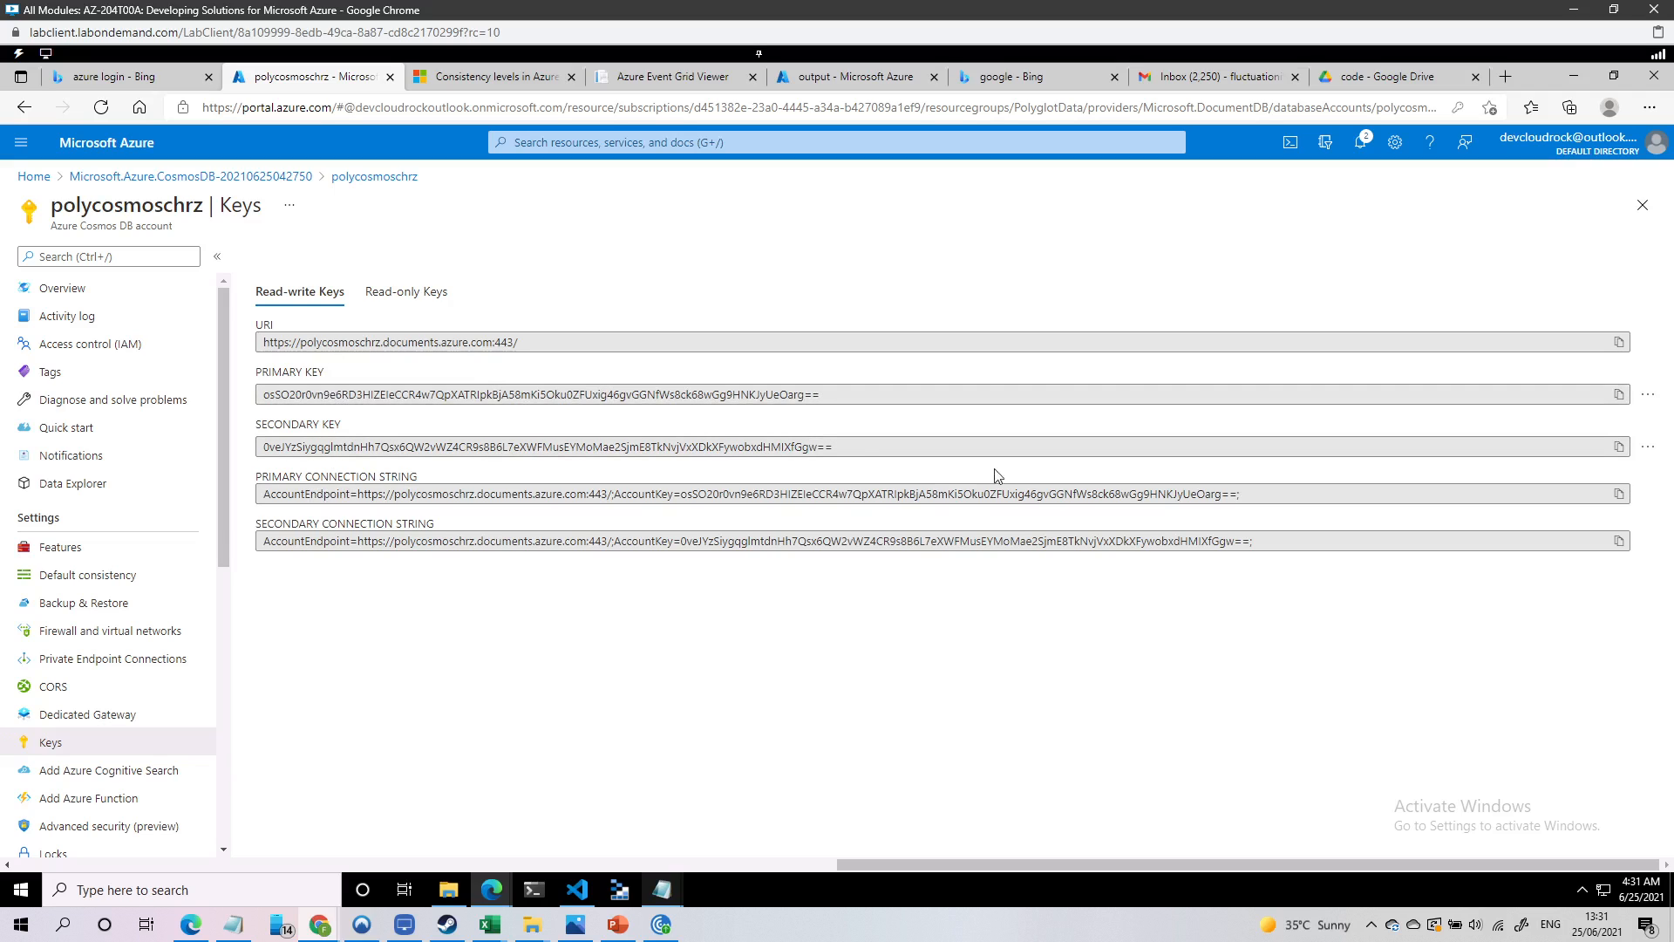
left_click(1621, 495)
left_click(660, 898)
left_click(558, 829)
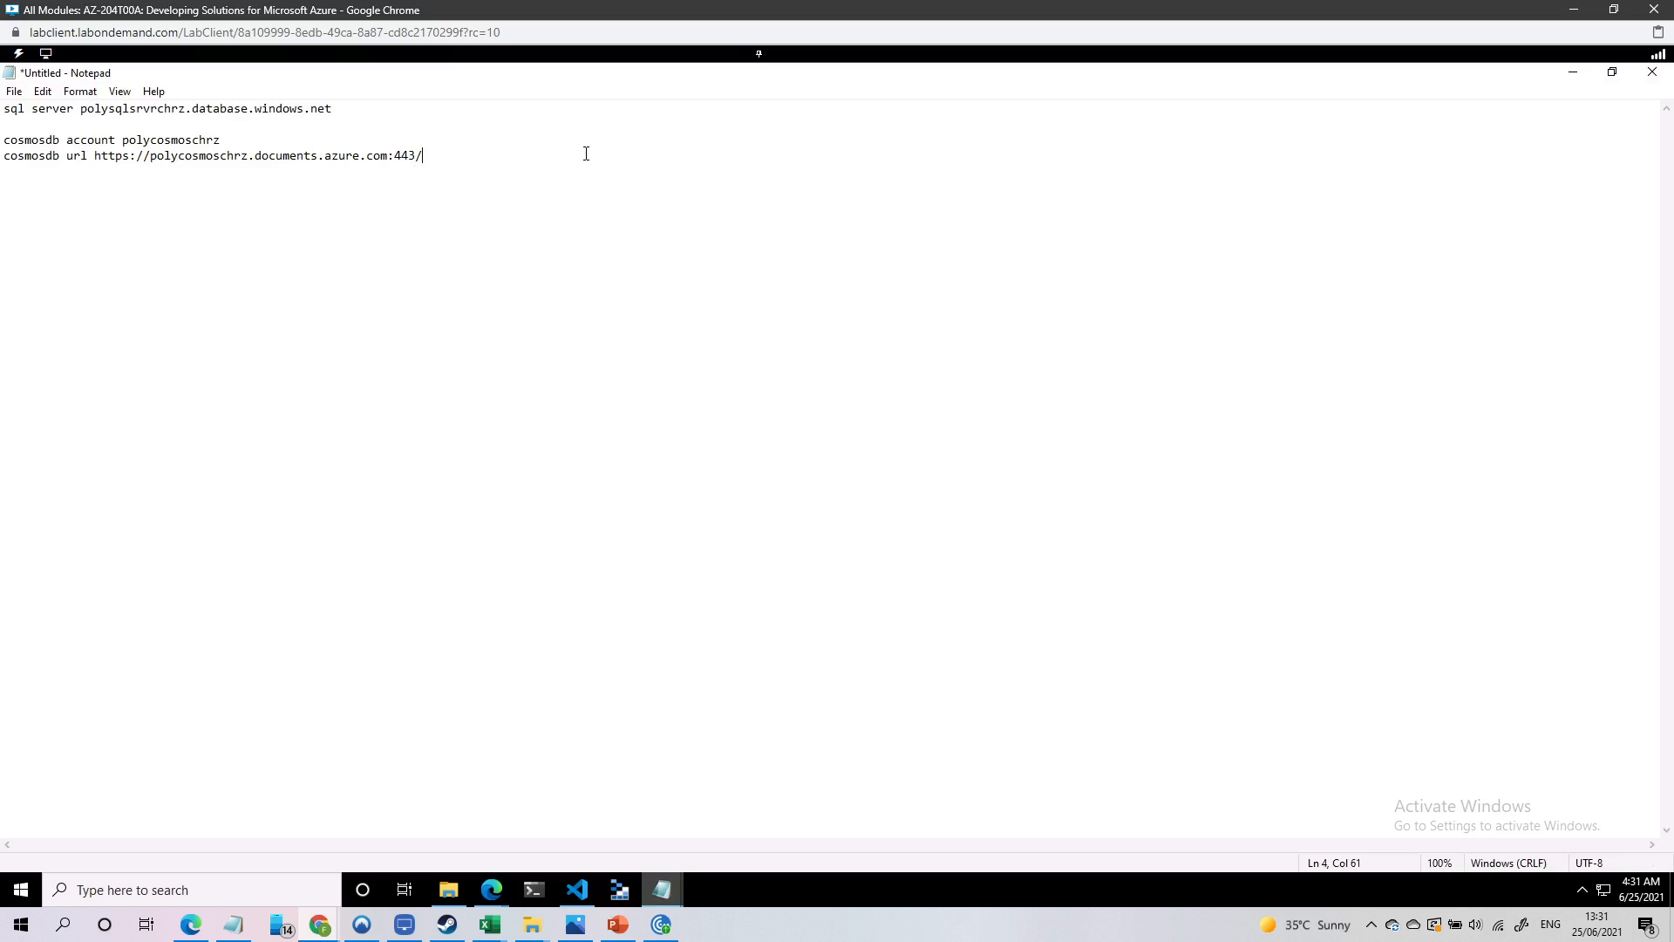
key("ctrl+v")
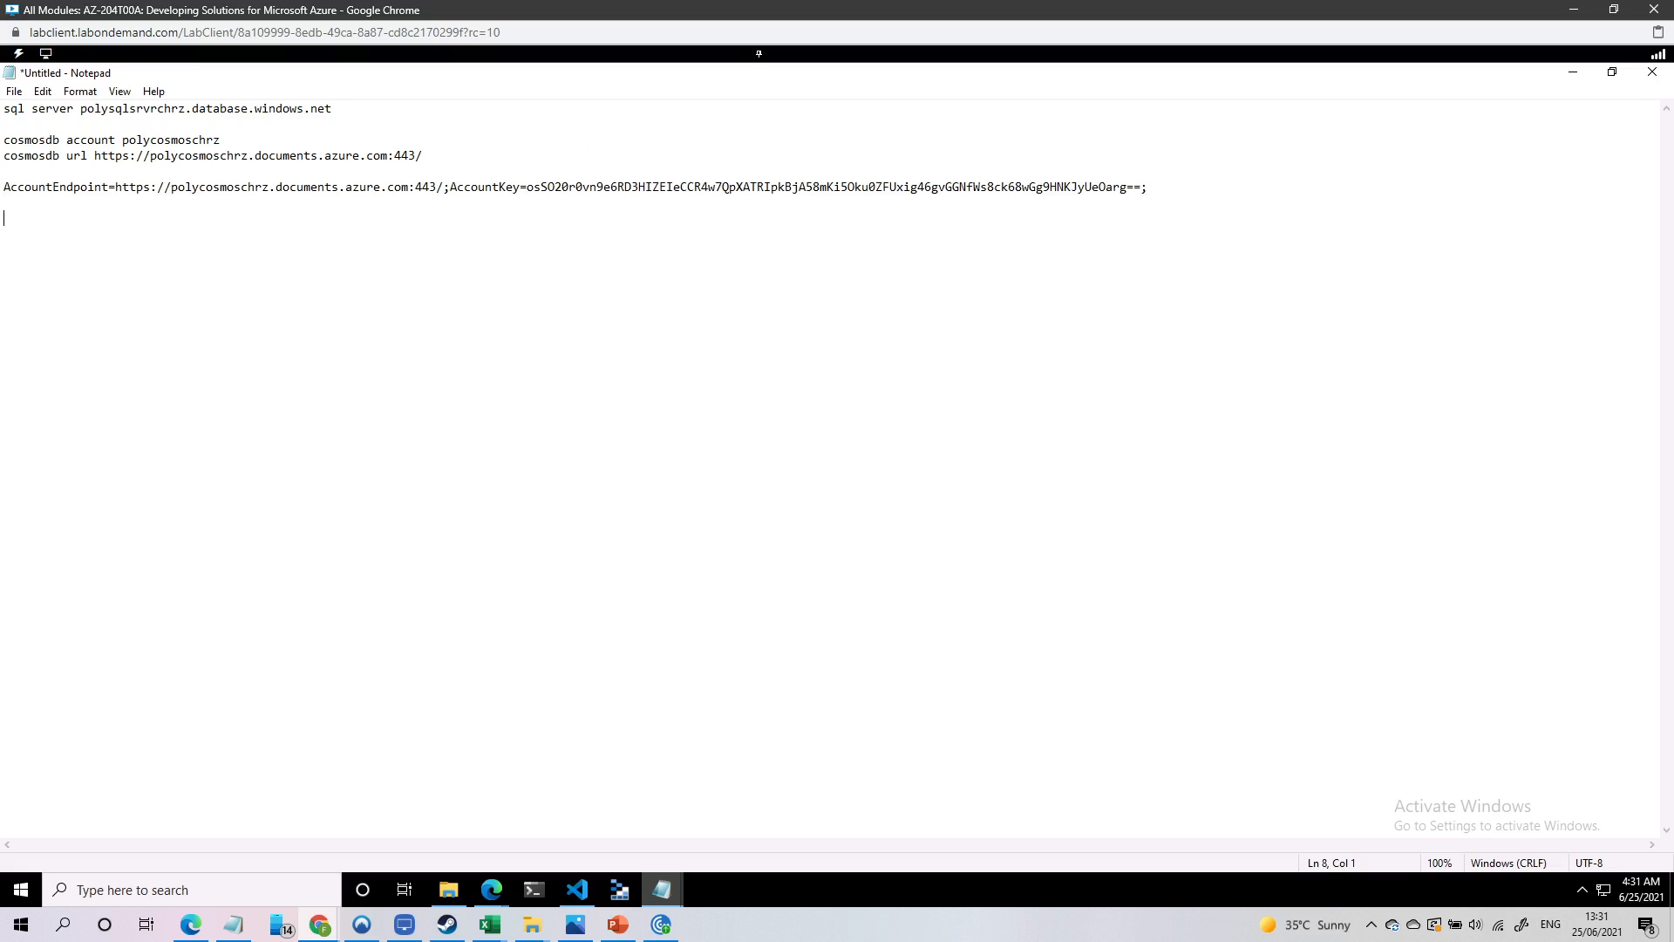
left_click(1573, 71)
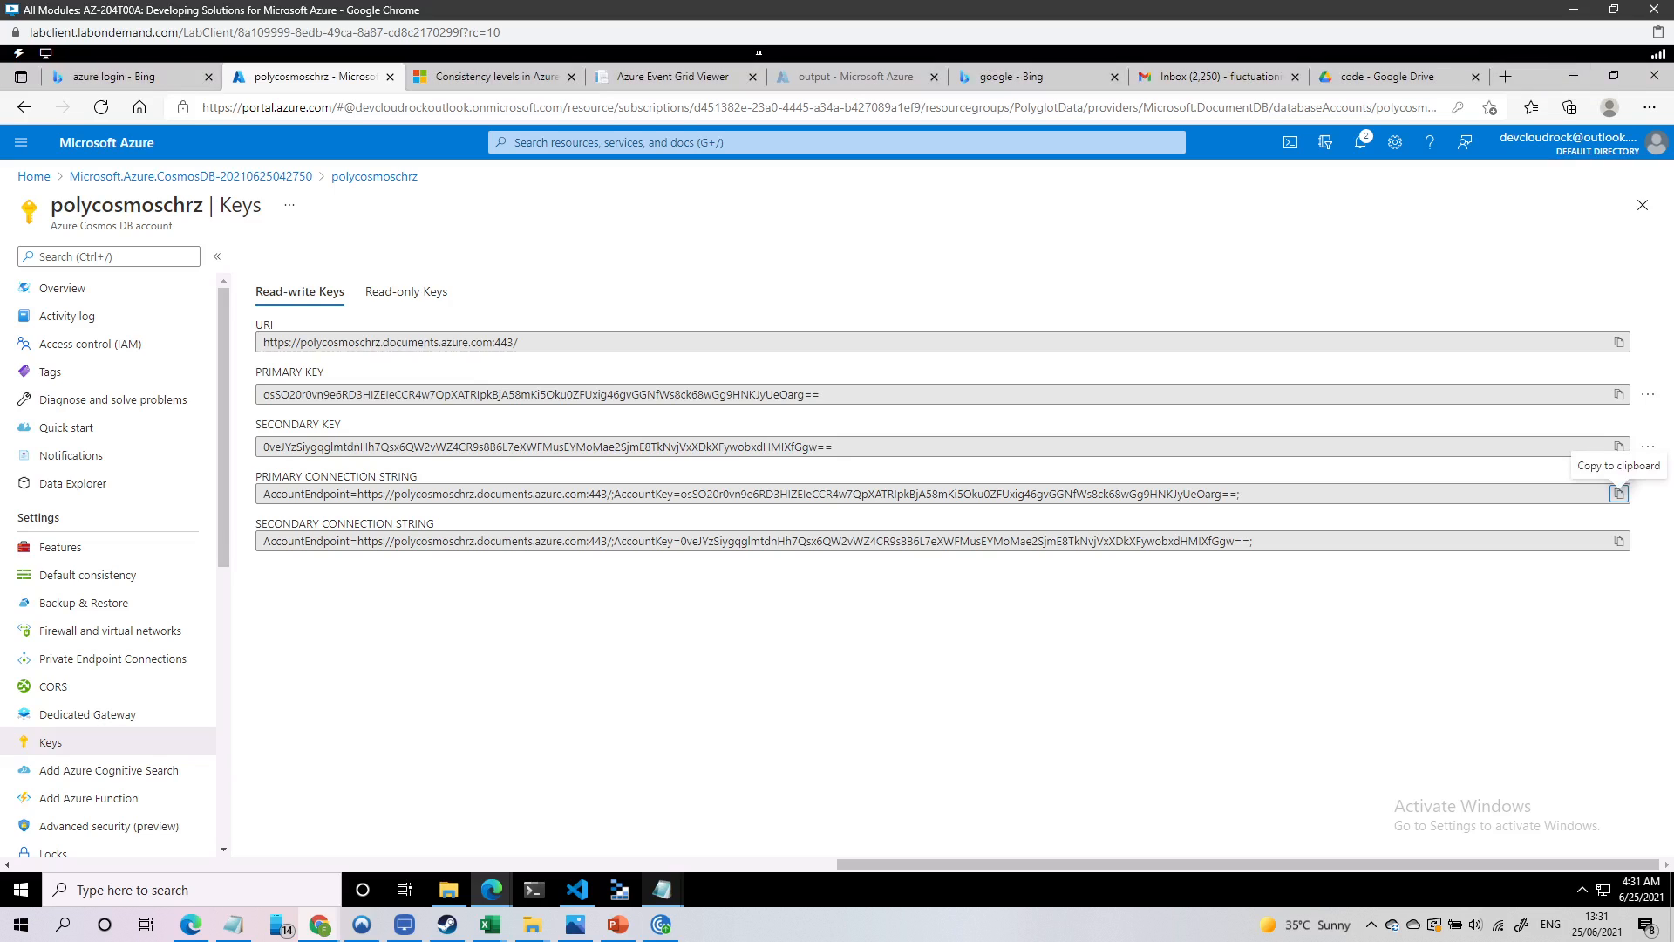
Start a new storage account in the PolyglotData resource group and name it polystorchrz
left_click(353, 178)
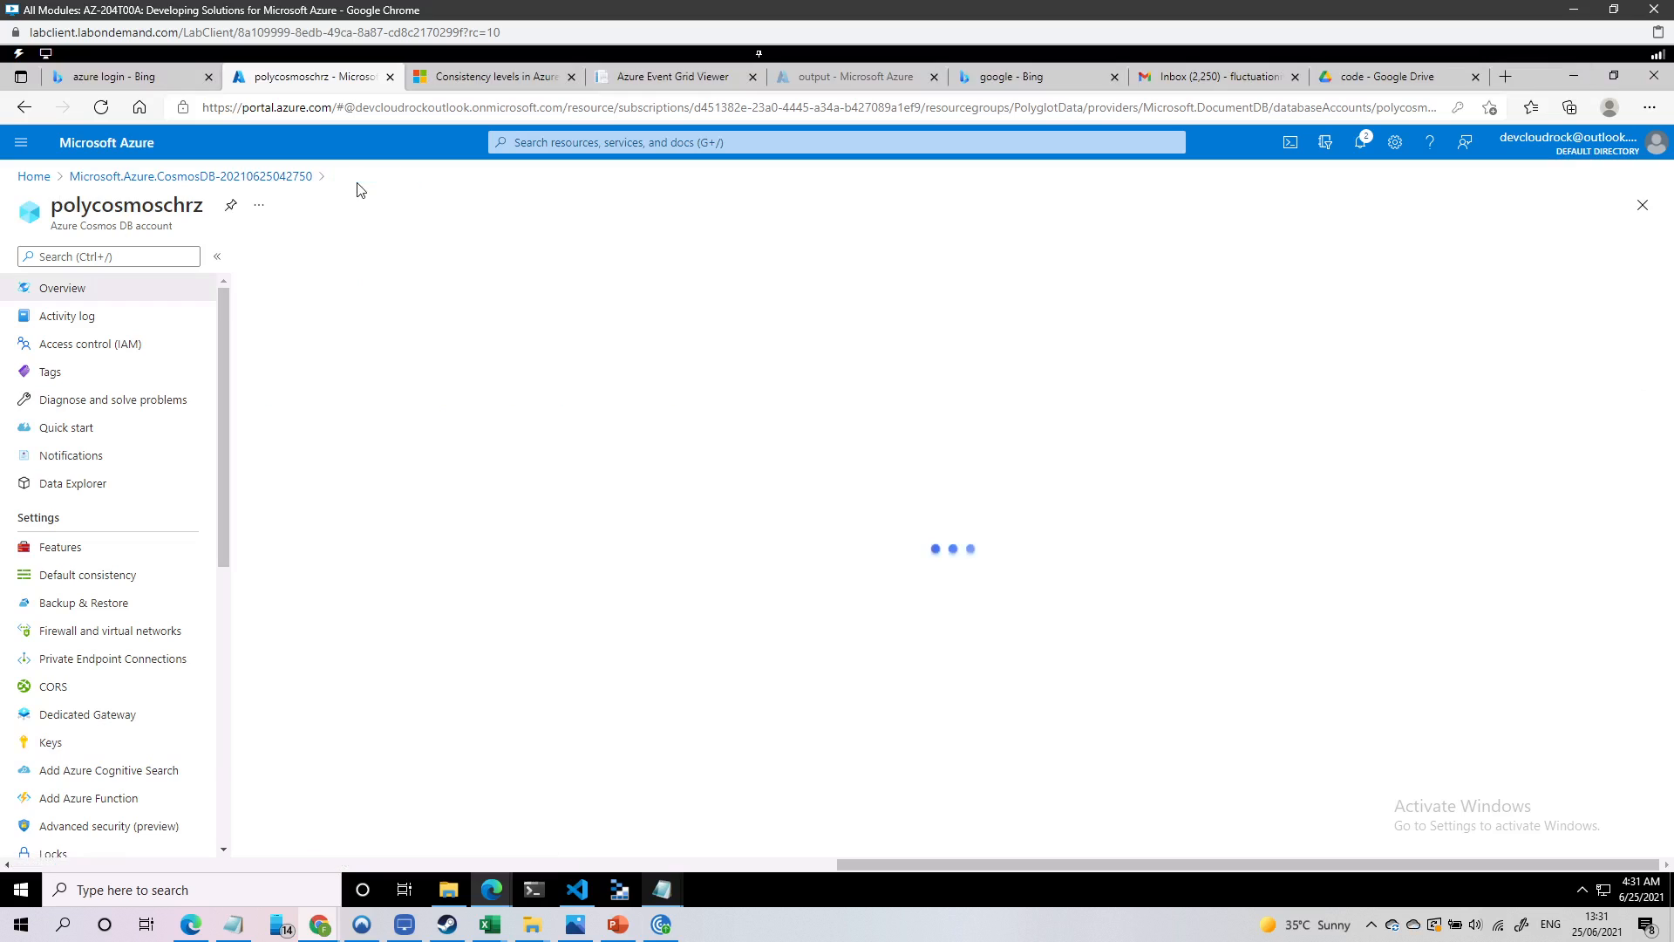
left_click(37, 177)
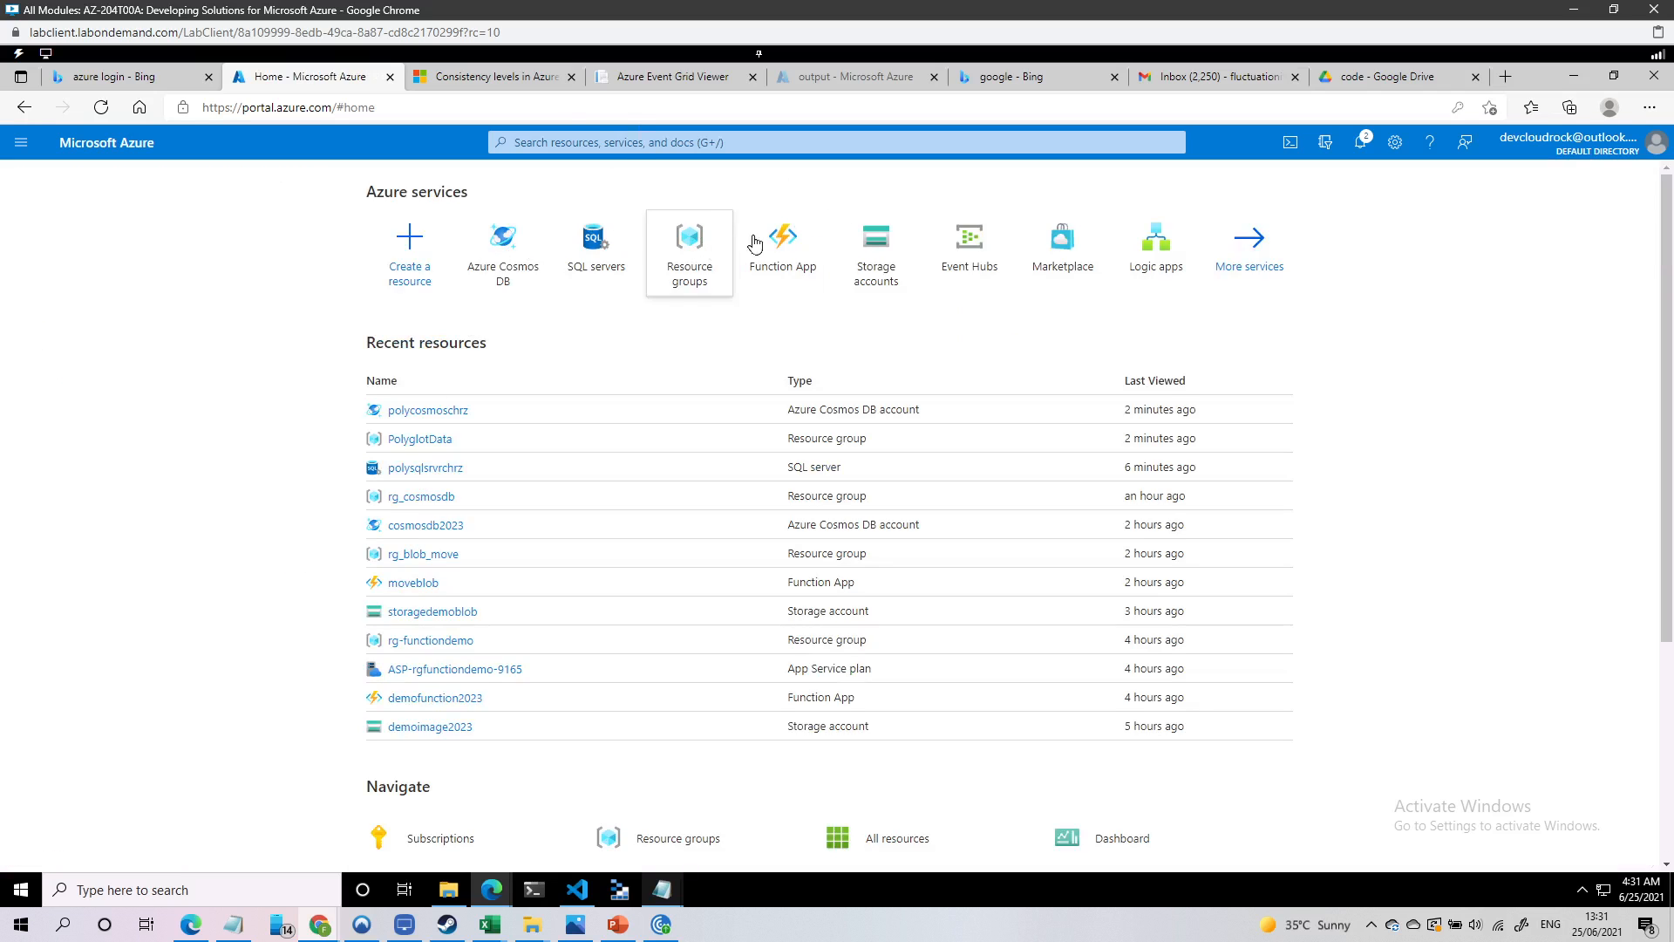
left_click(875, 244)
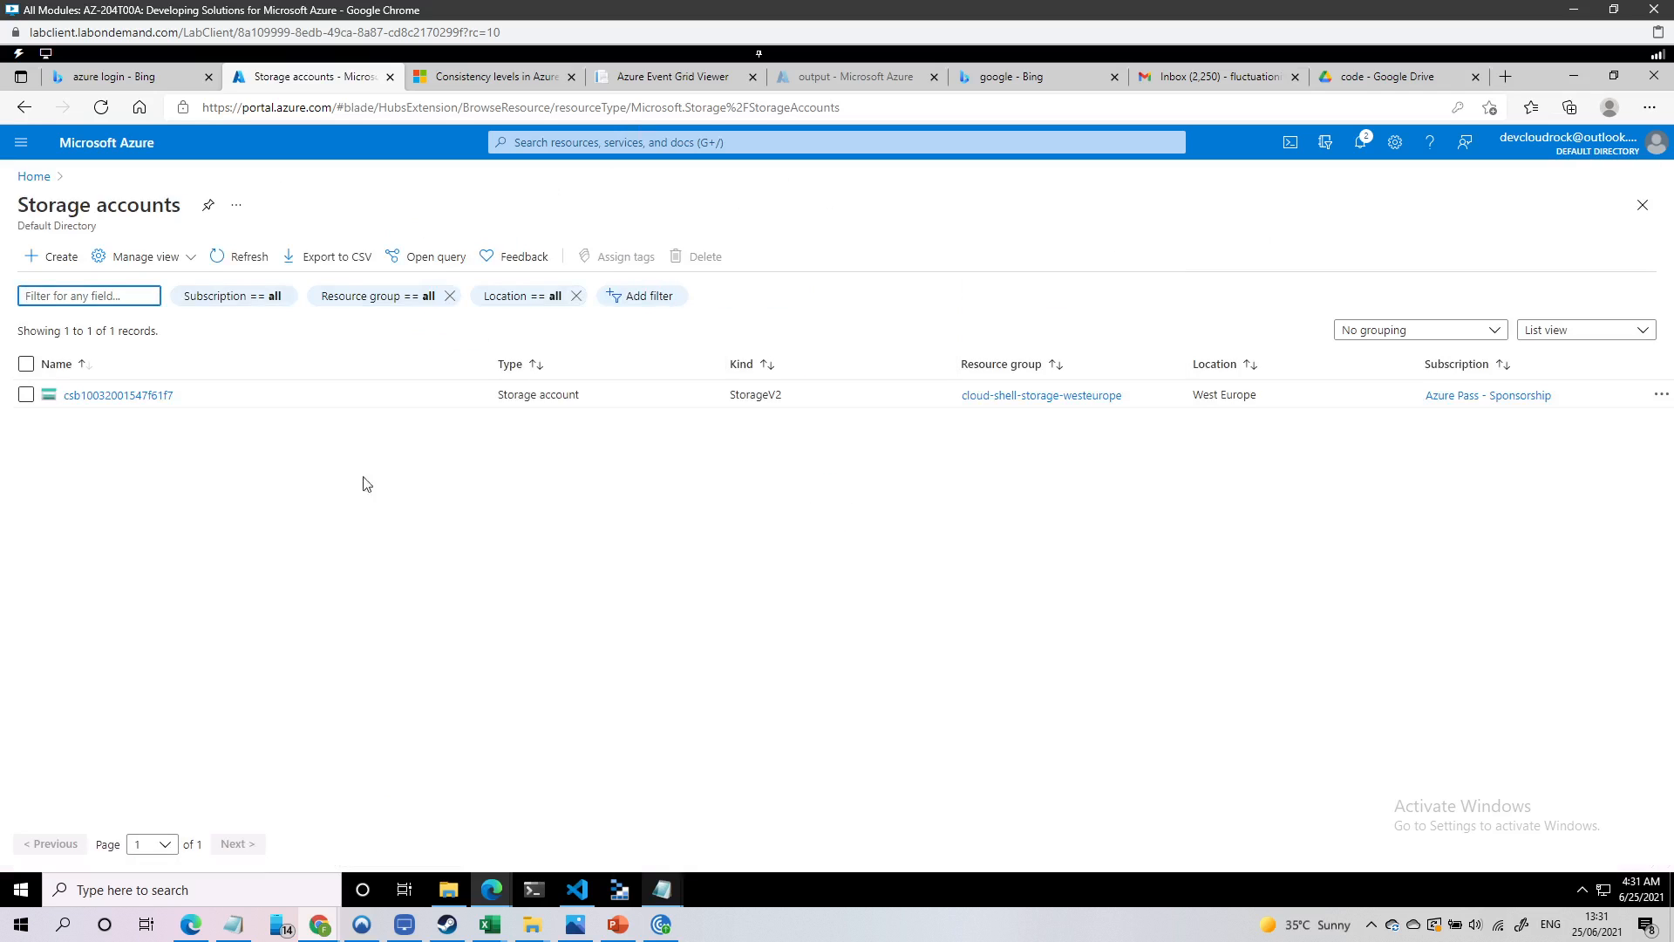
left_click(53, 256)
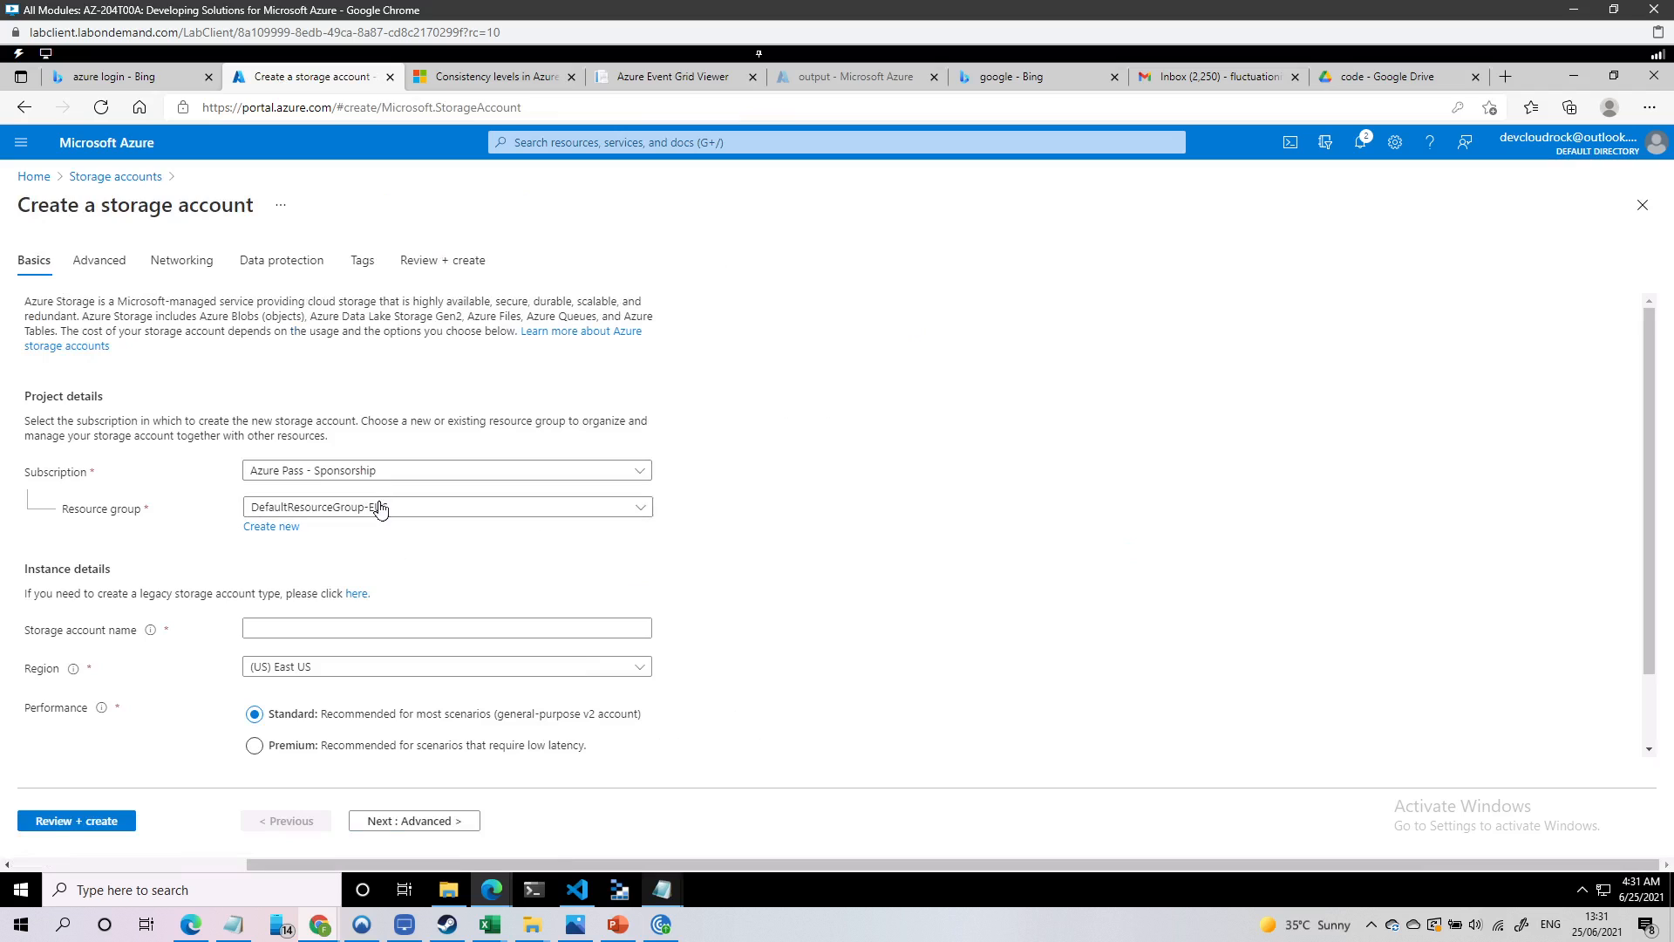
left_click(371, 508)
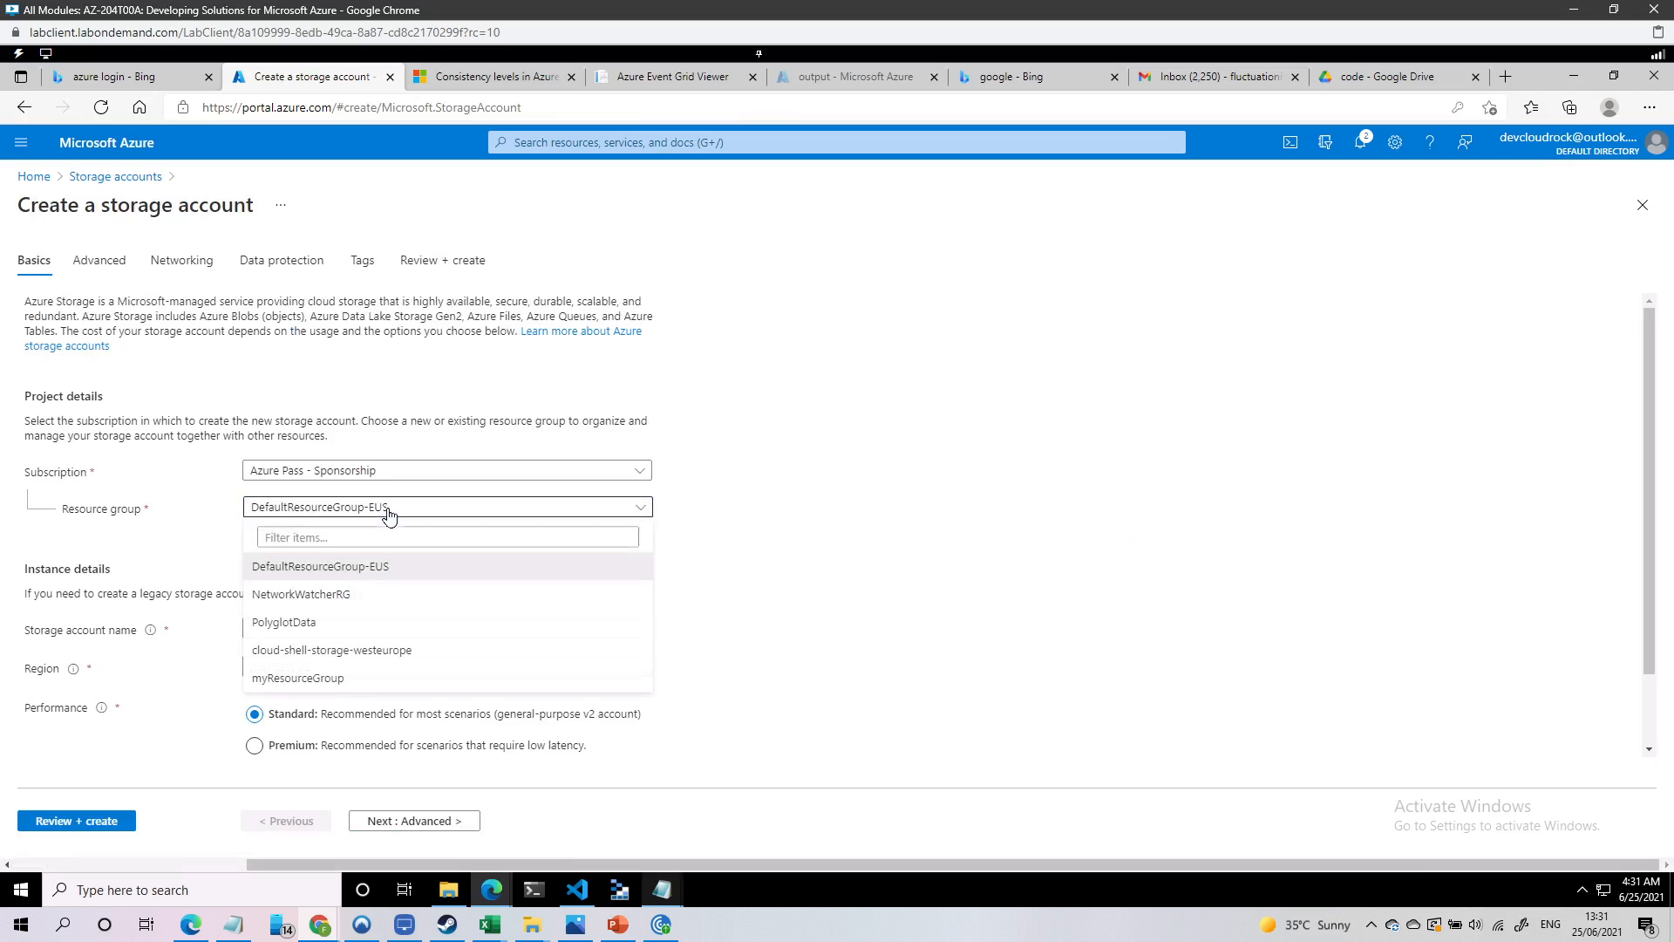
left_click(297, 622)
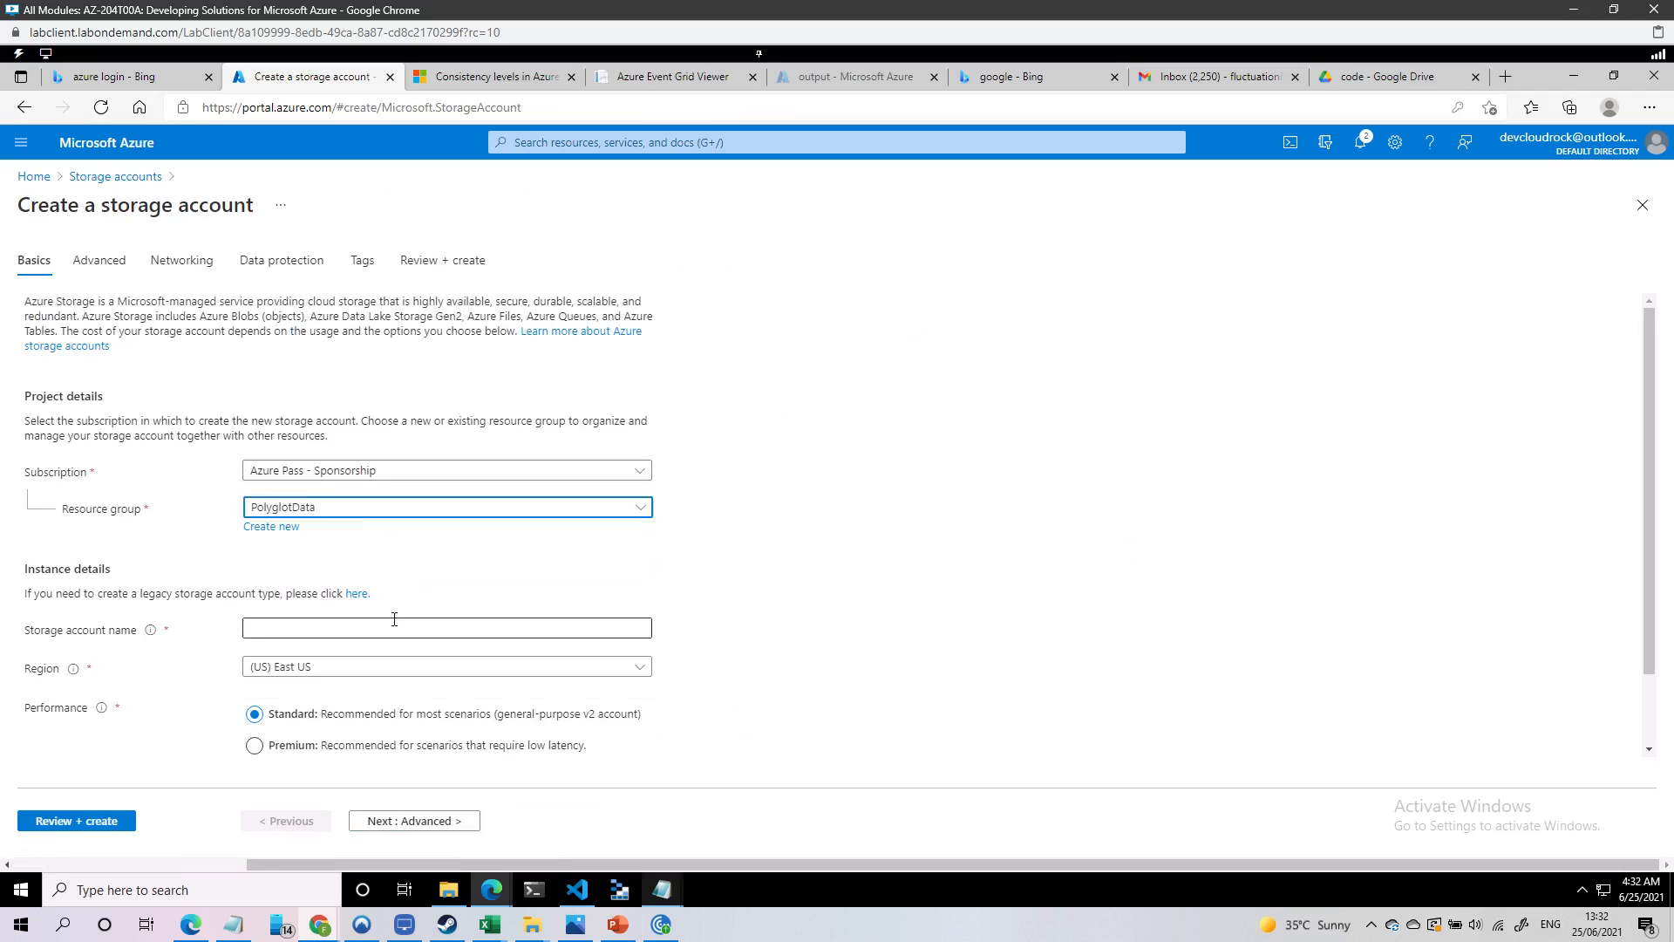
left_click(305, 631)
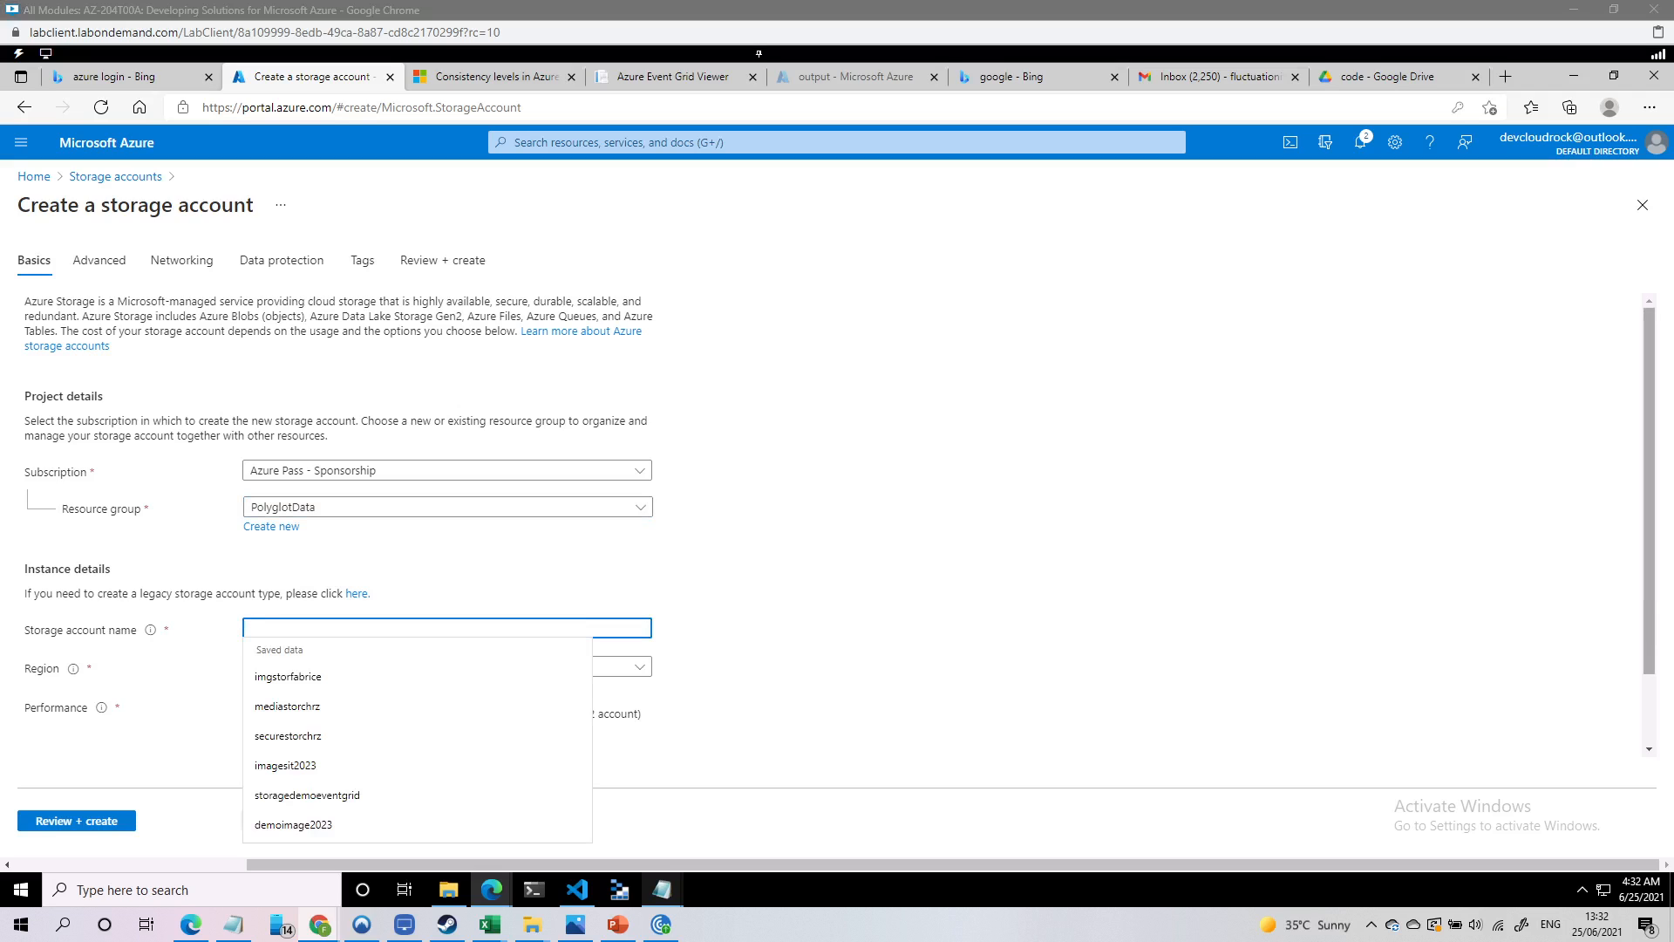
left_click(325, 631)
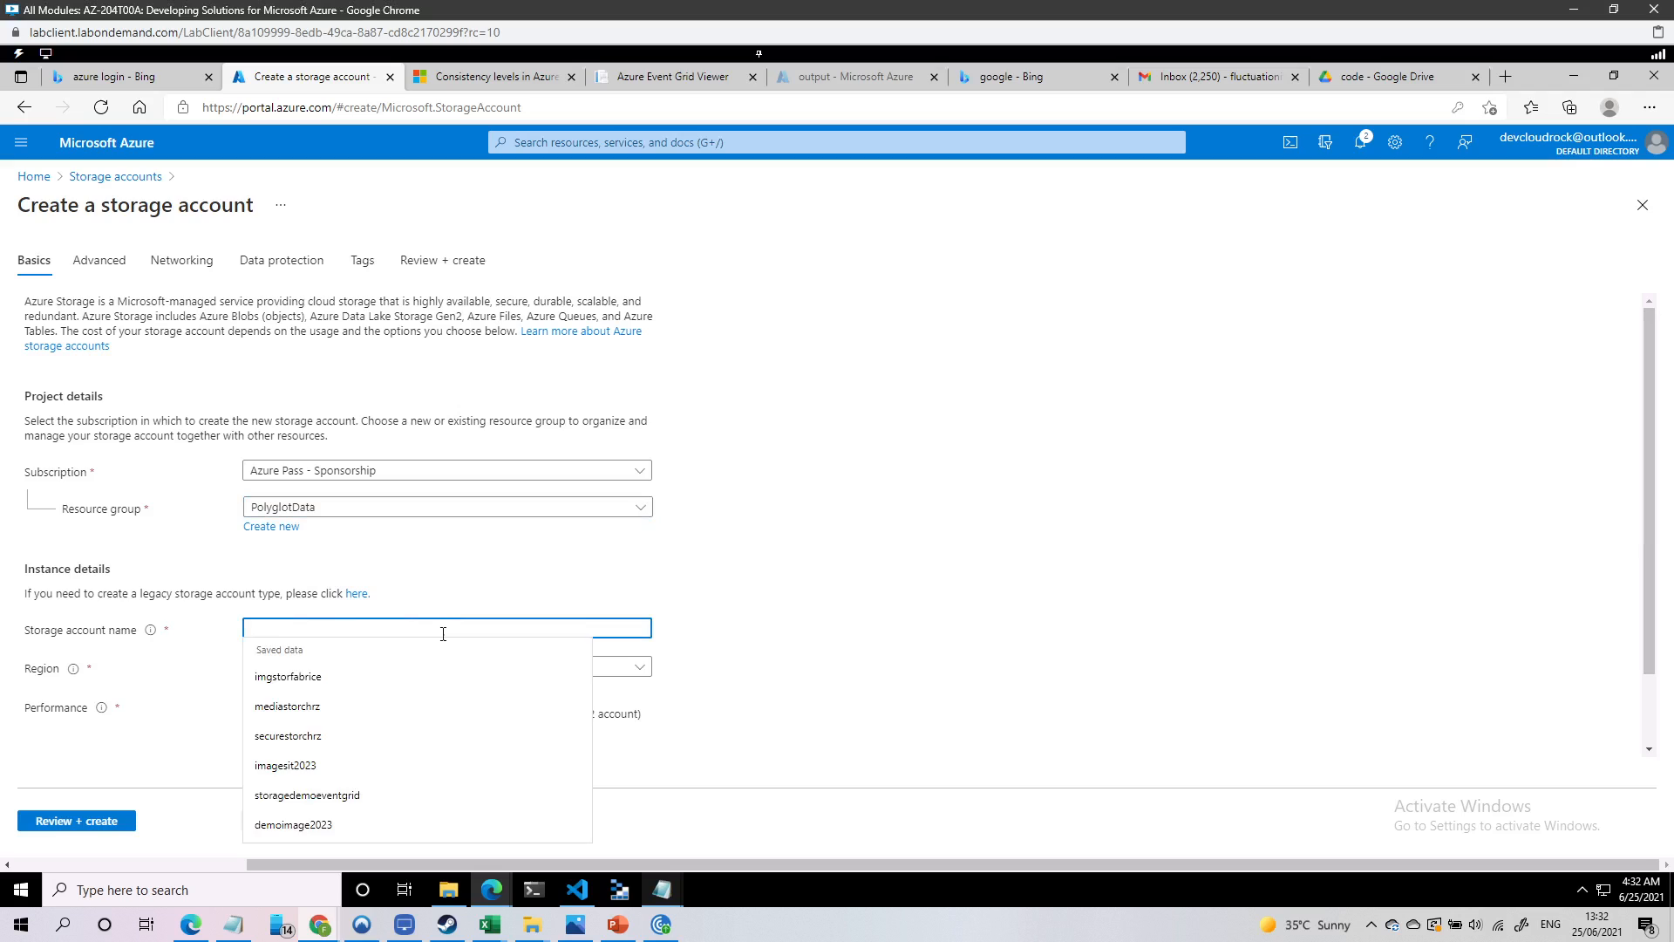
type("polystorchrz")
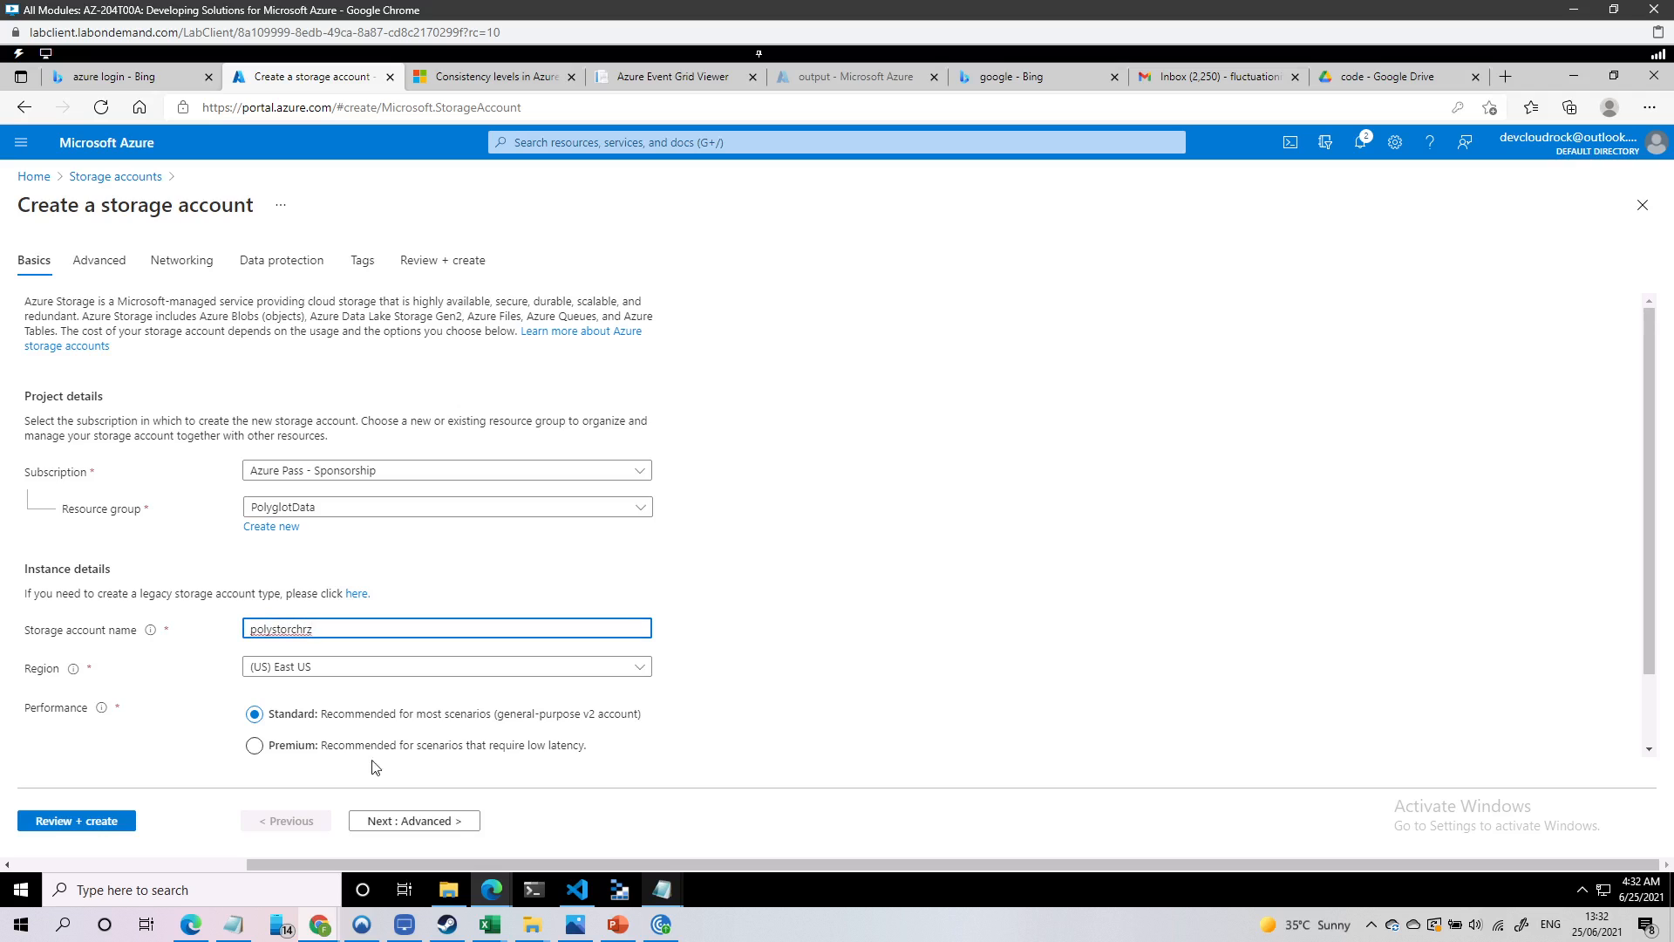
Copy the storage account name into the Notepad note on a new line prefixed "storage account"
left_click_drag(326, 624, 248, 628)
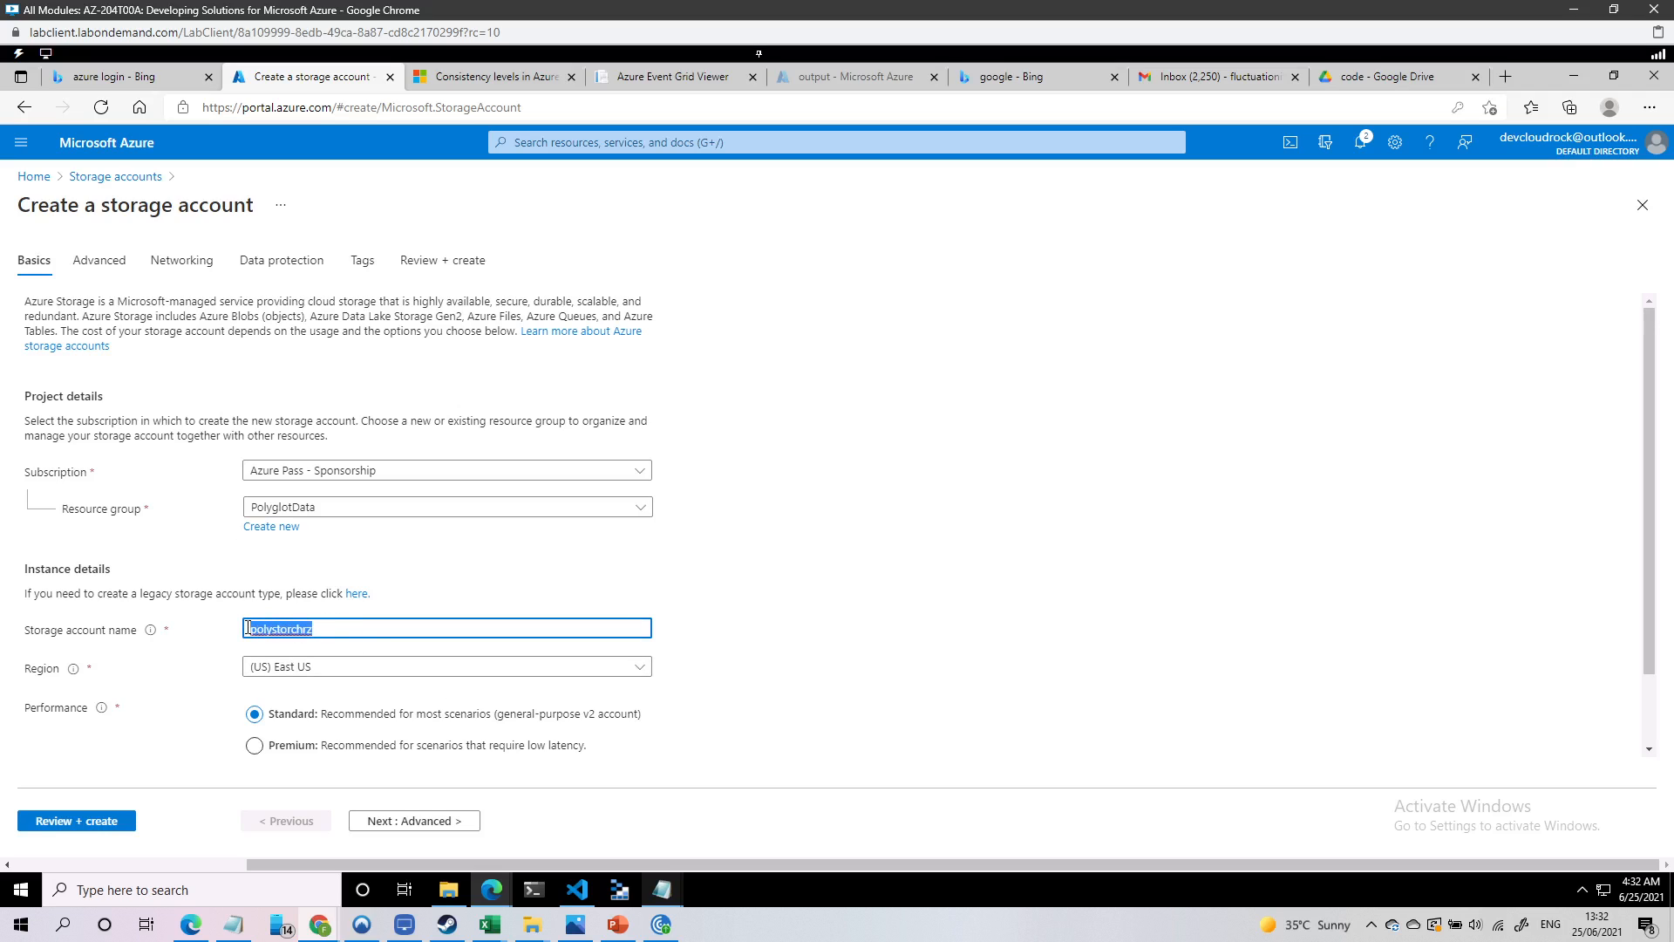
left_click(662, 889)
left_click(584, 829)
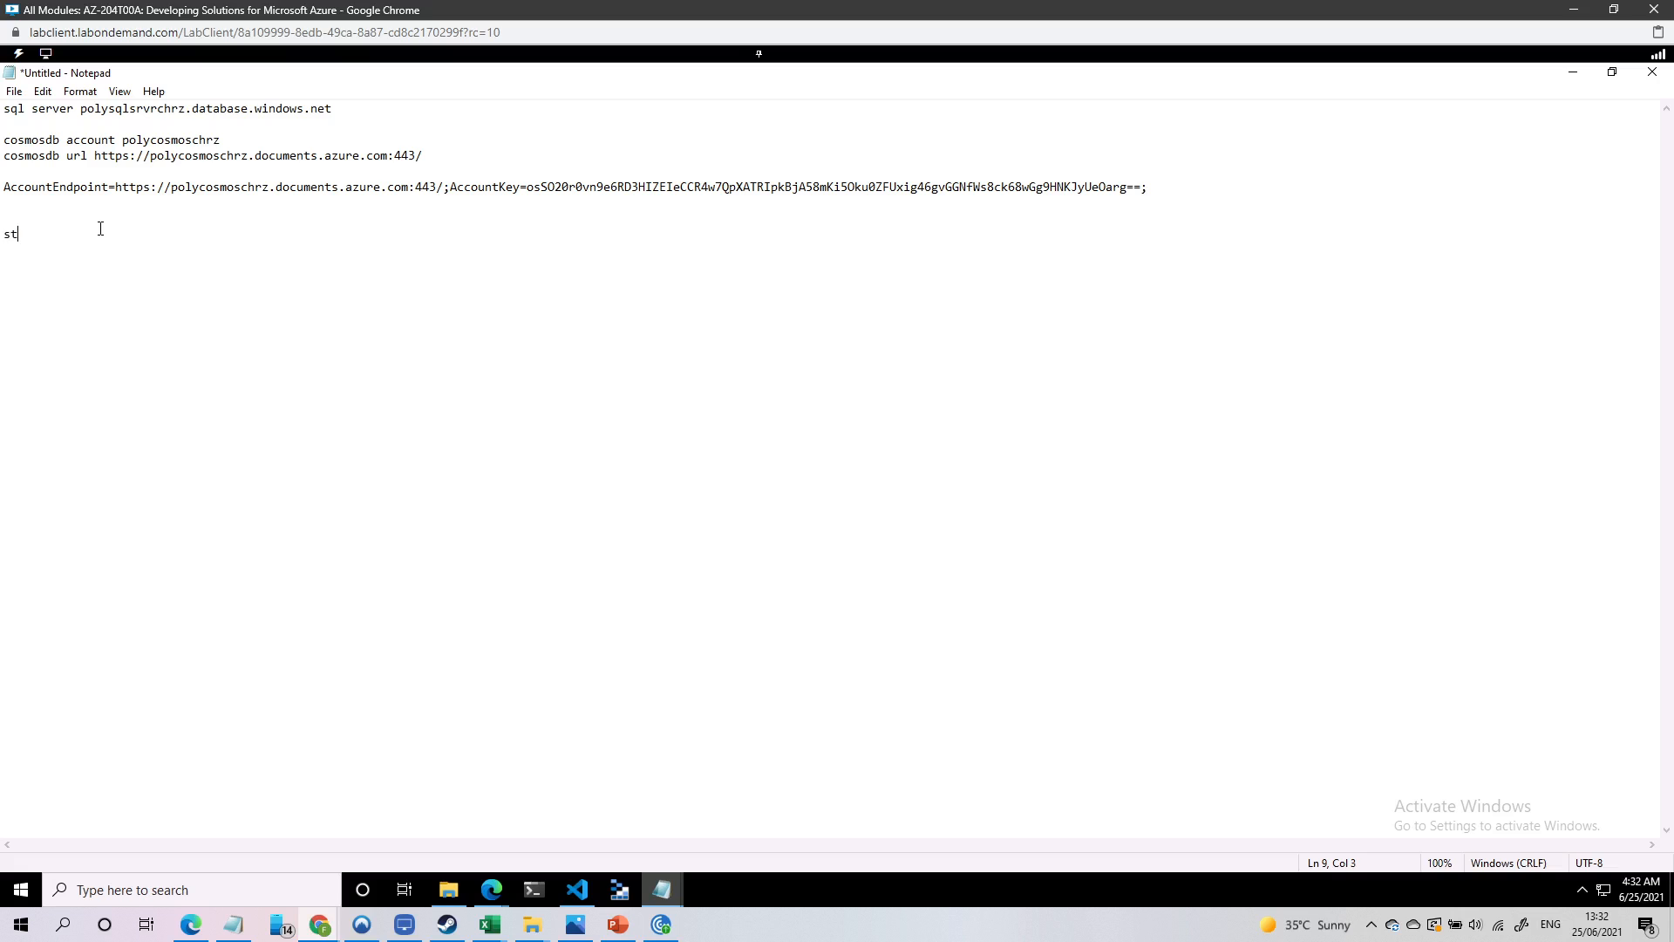
type("storage account")
key("ctrl+v")
Save the Notepad note as dn.txt in the Documents folder and return to the storage account form
left_click(16, 91)
left_click(90, 191)
type("p")
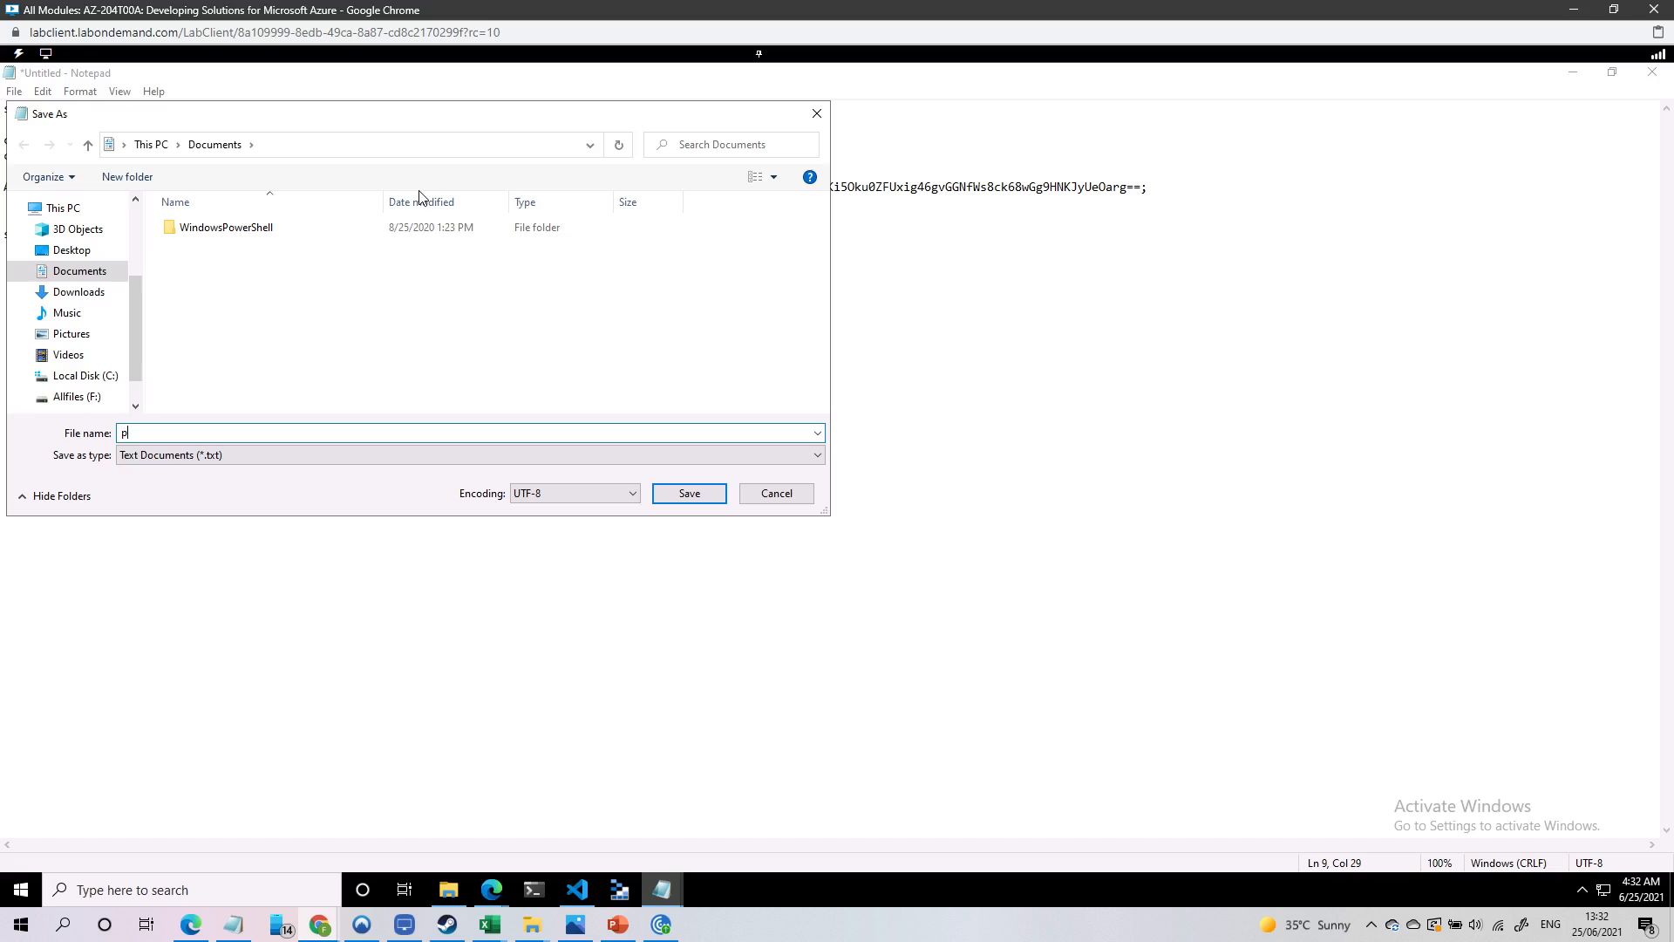
key("Return")
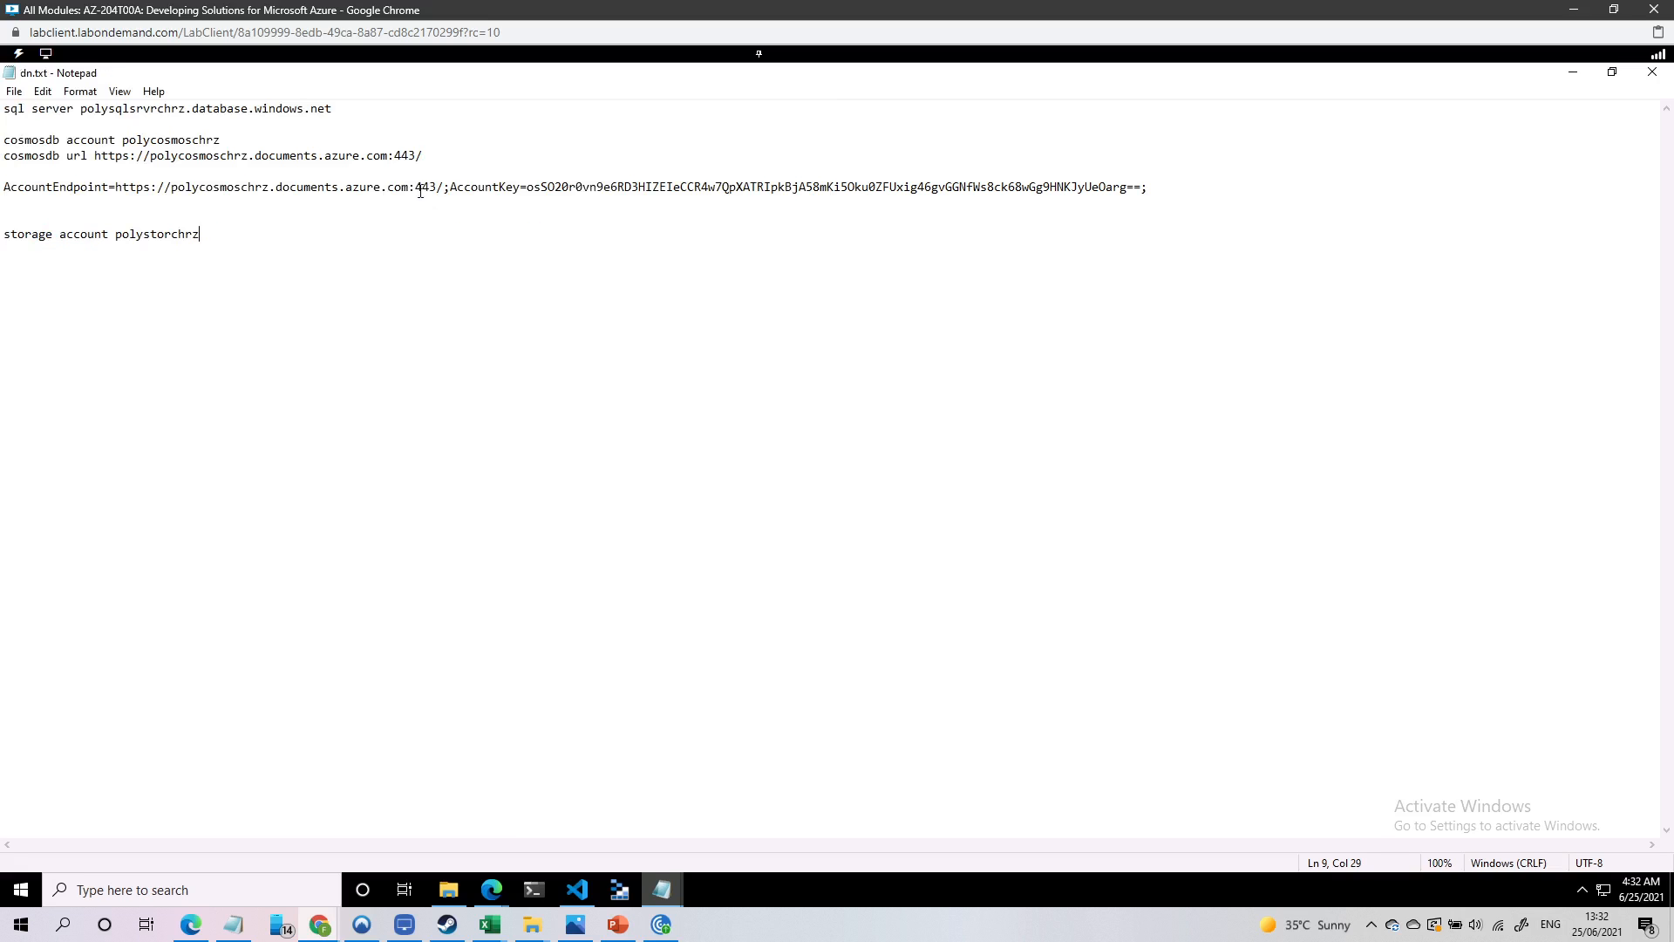
left_click(1575, 75)
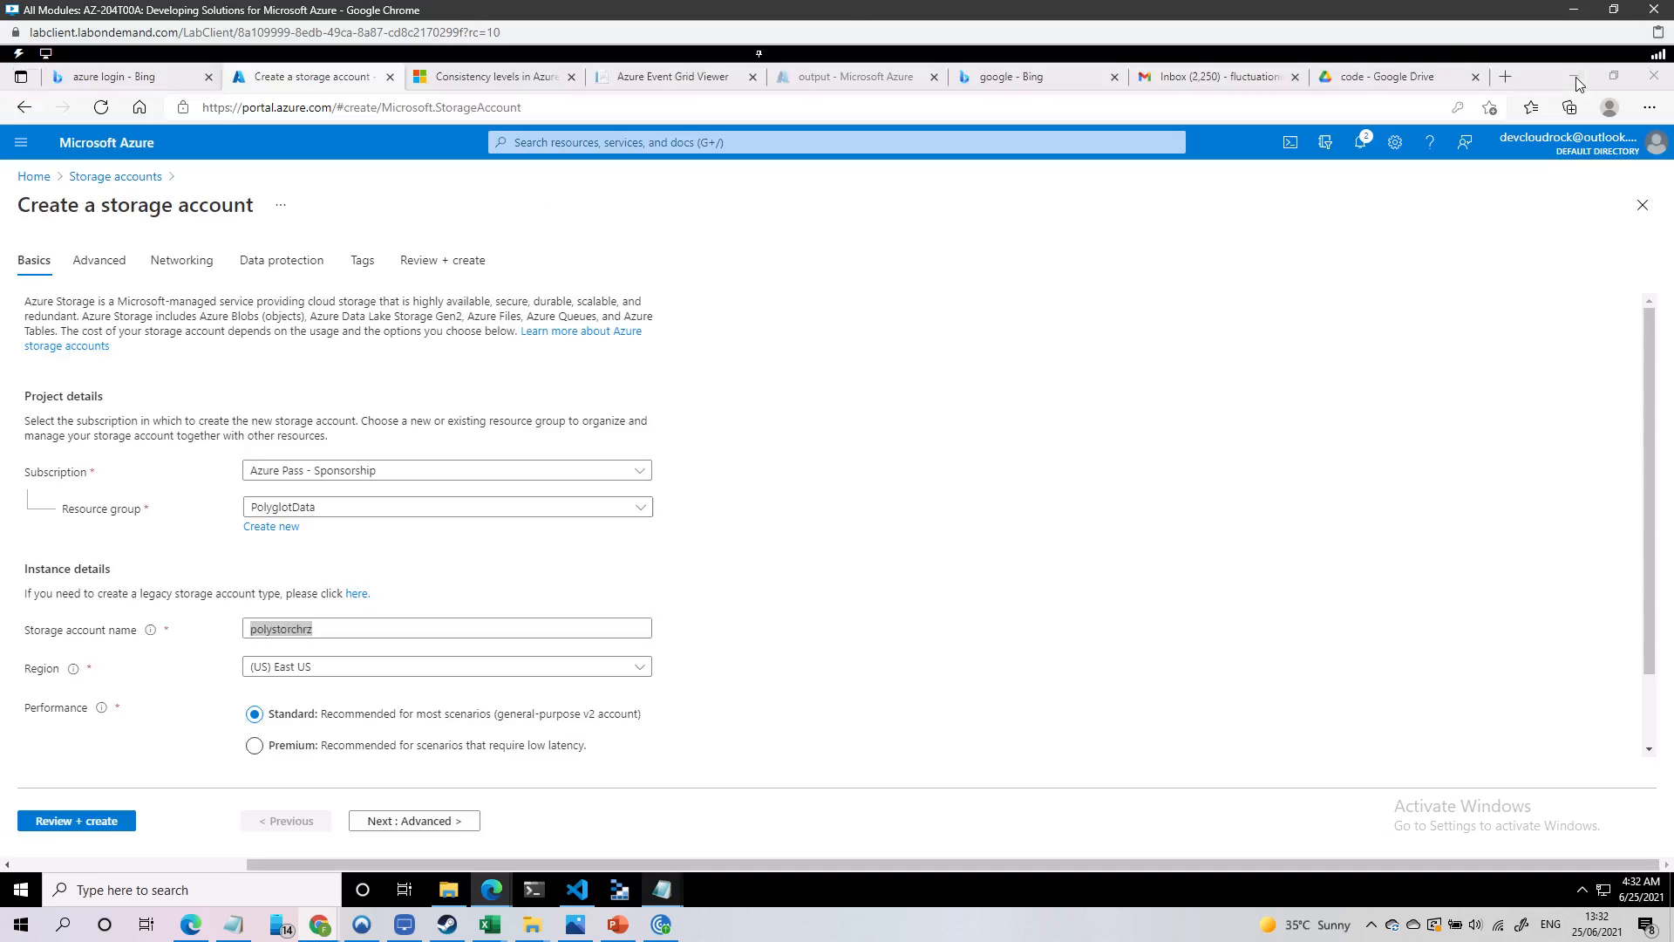
Set the redundancy to Locally-redundant storage (LRS), then validate and create the storage account
scroll(831, 543, "down", 1)
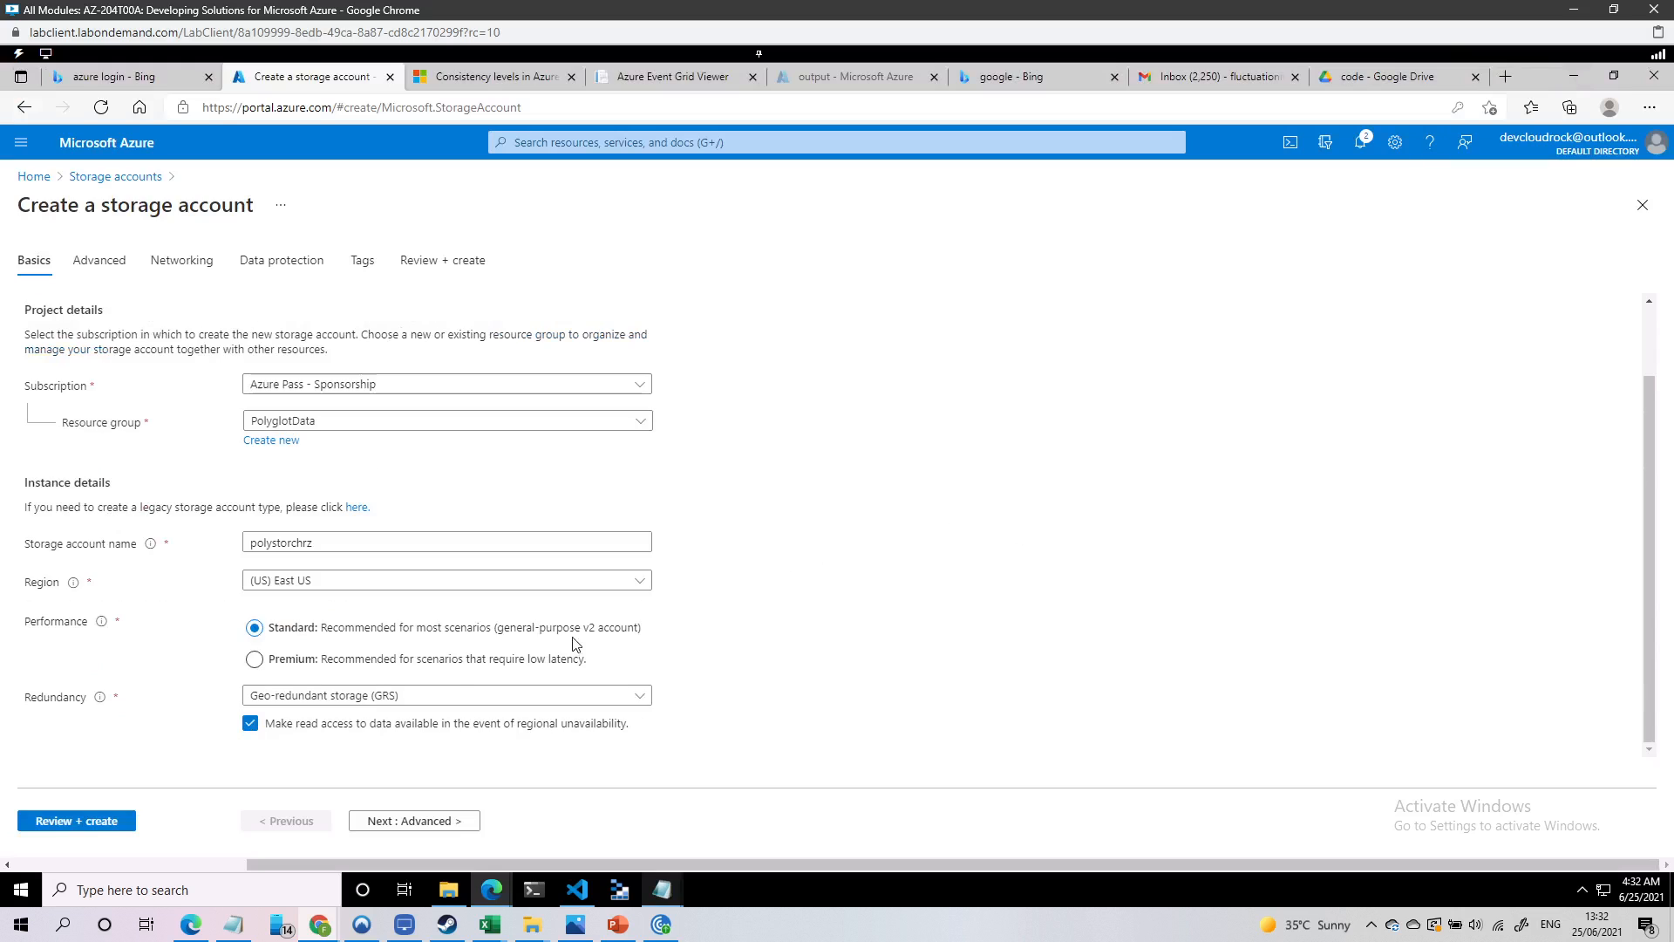
left_click(381, 697)
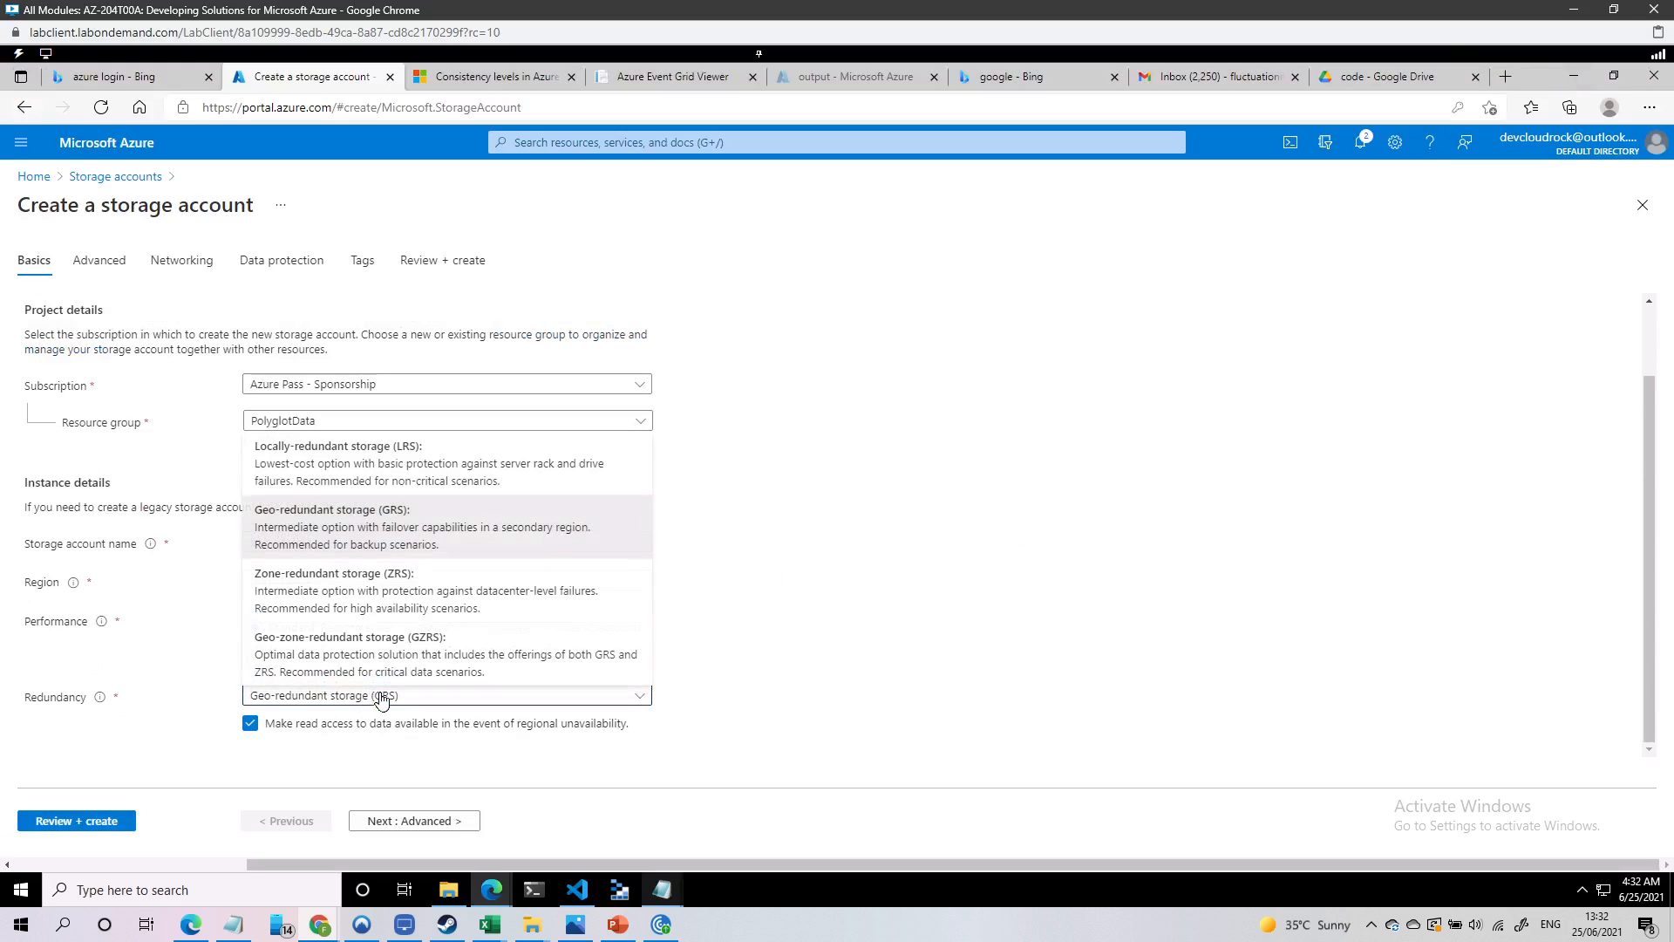
left_click(388, 462)
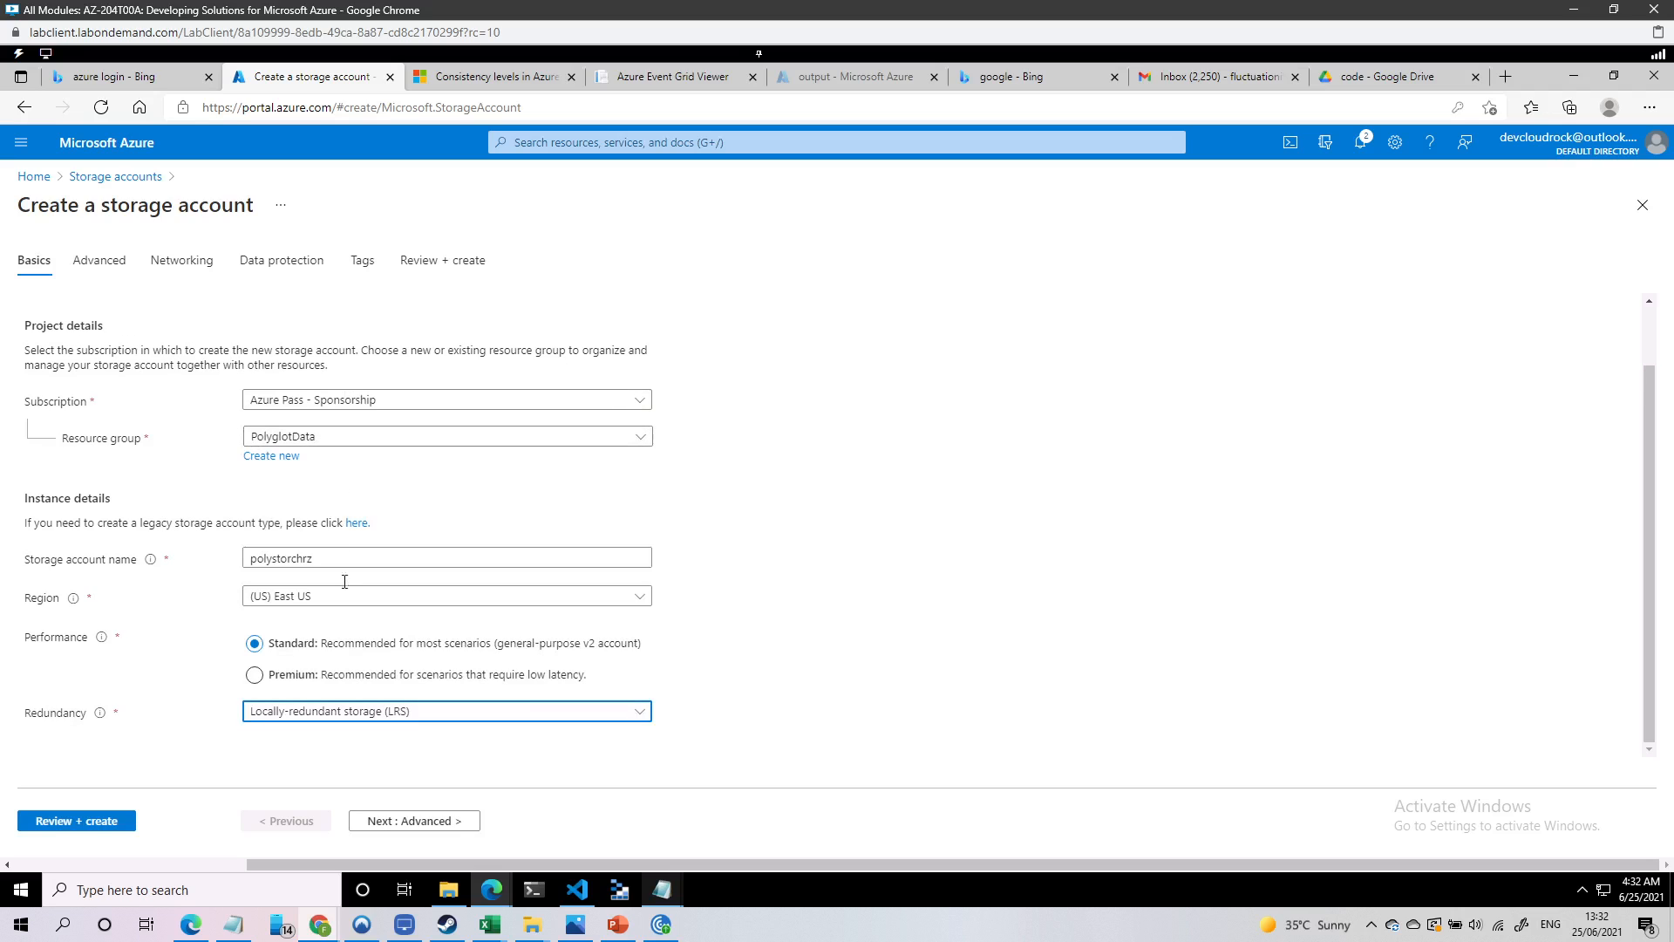
left_click(94, 823)
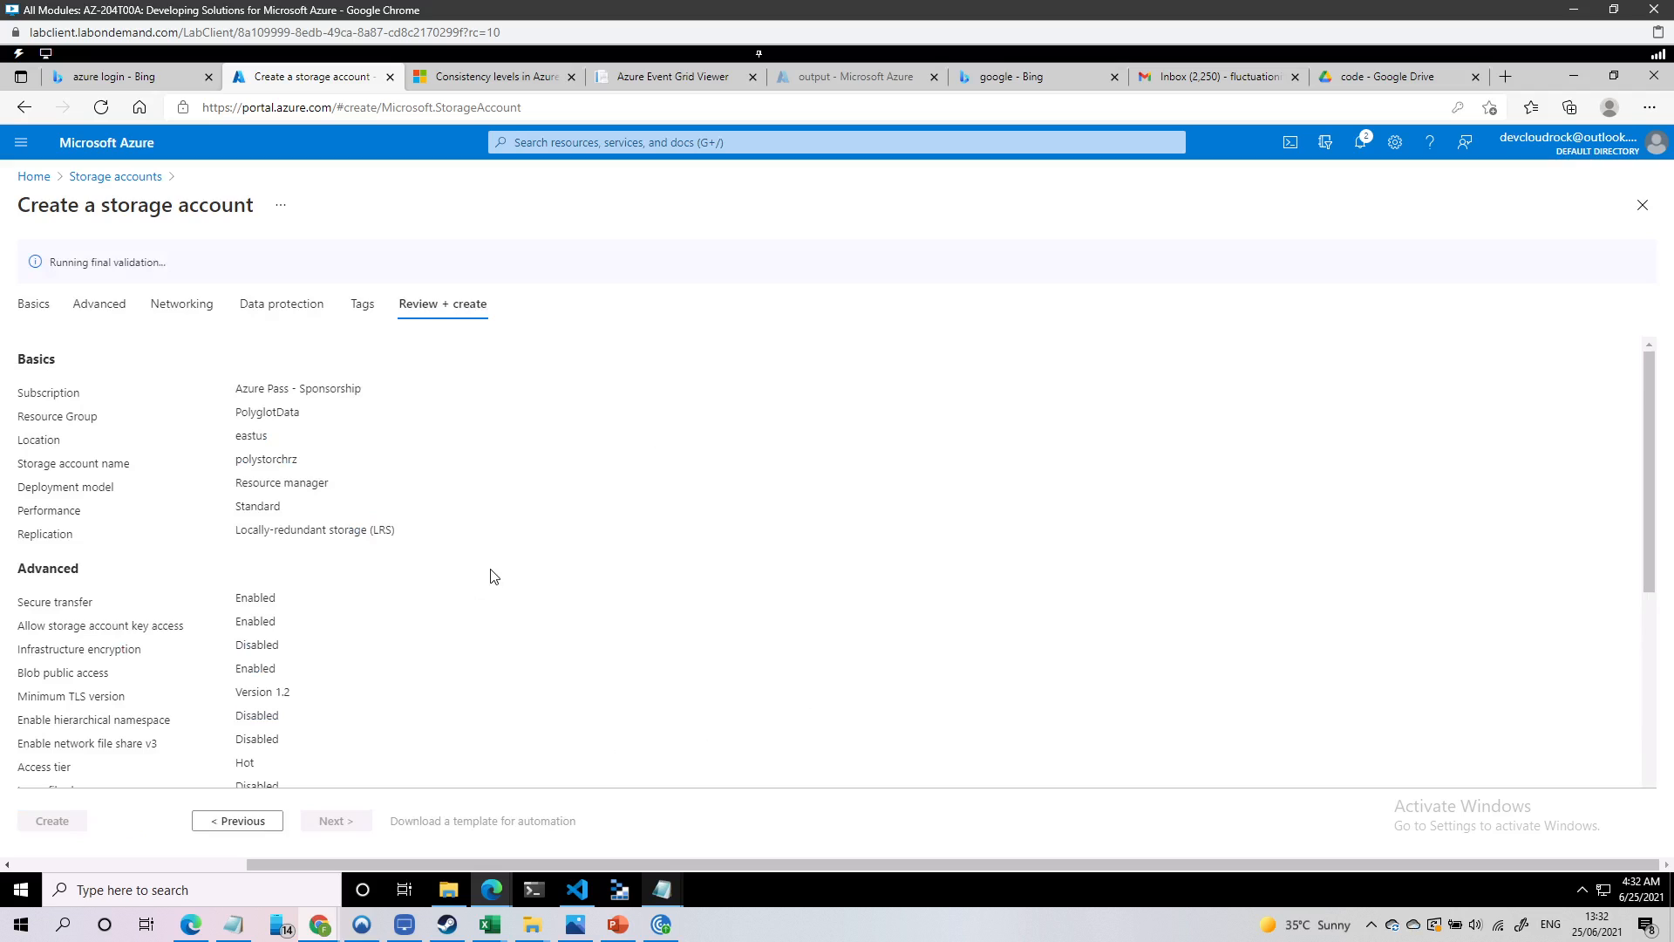
left_click(52, 819)
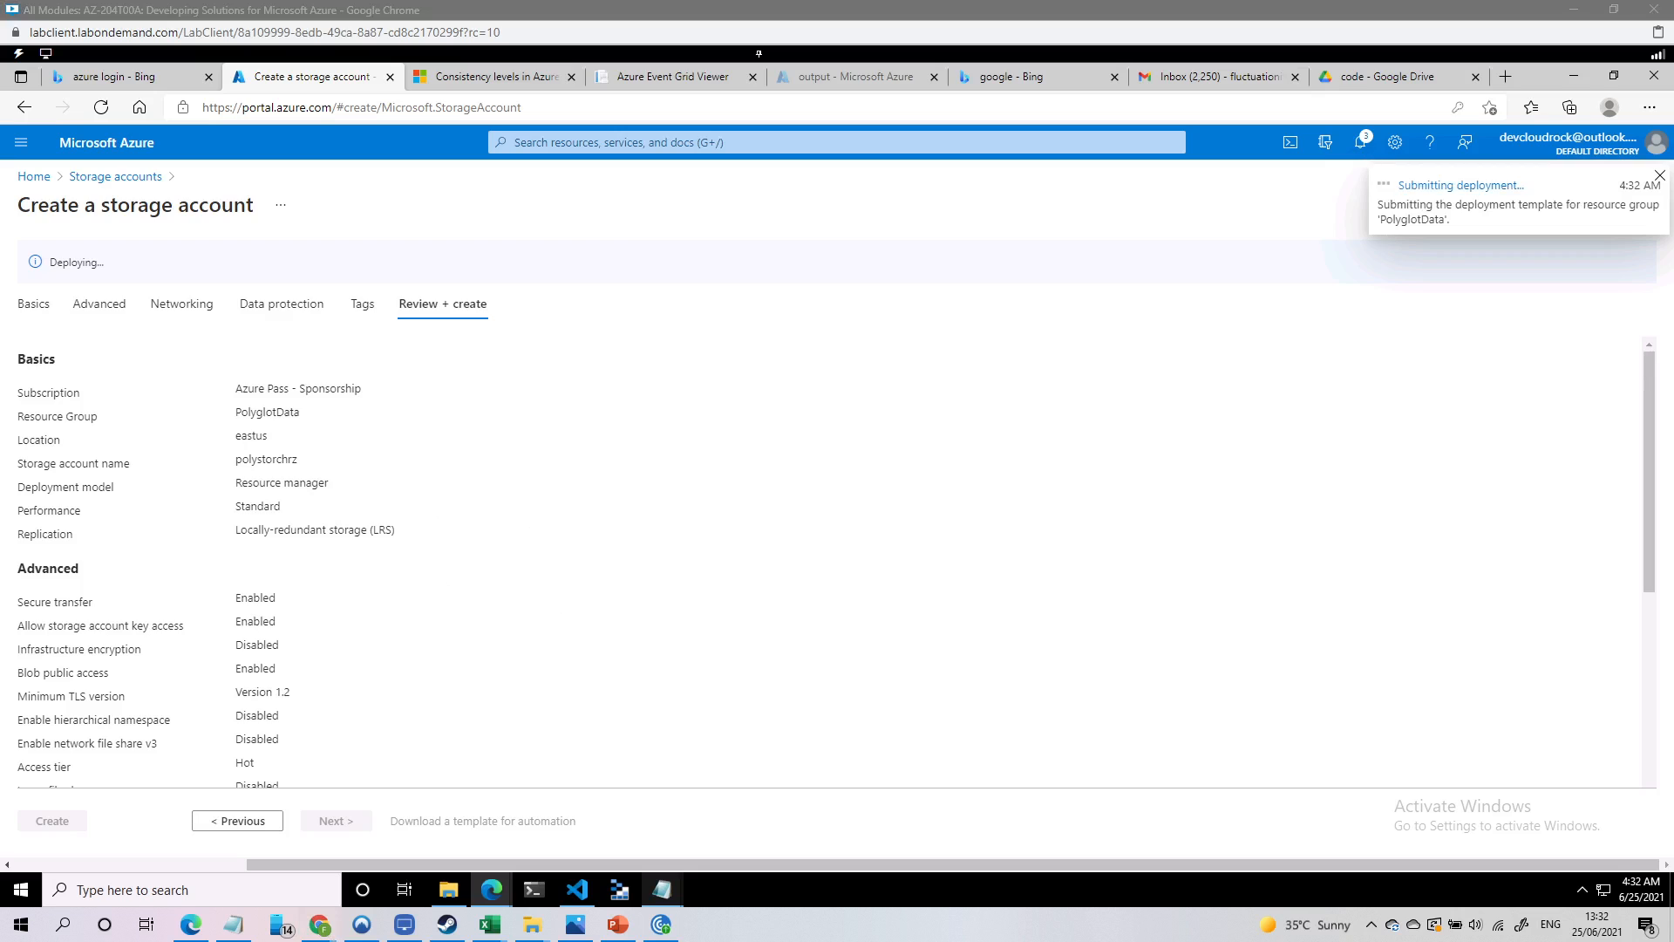
In the new polystorchrz account, create a blob container named images with public access level Blob (anonymous read access for blobs only)
left_click(342, 509)
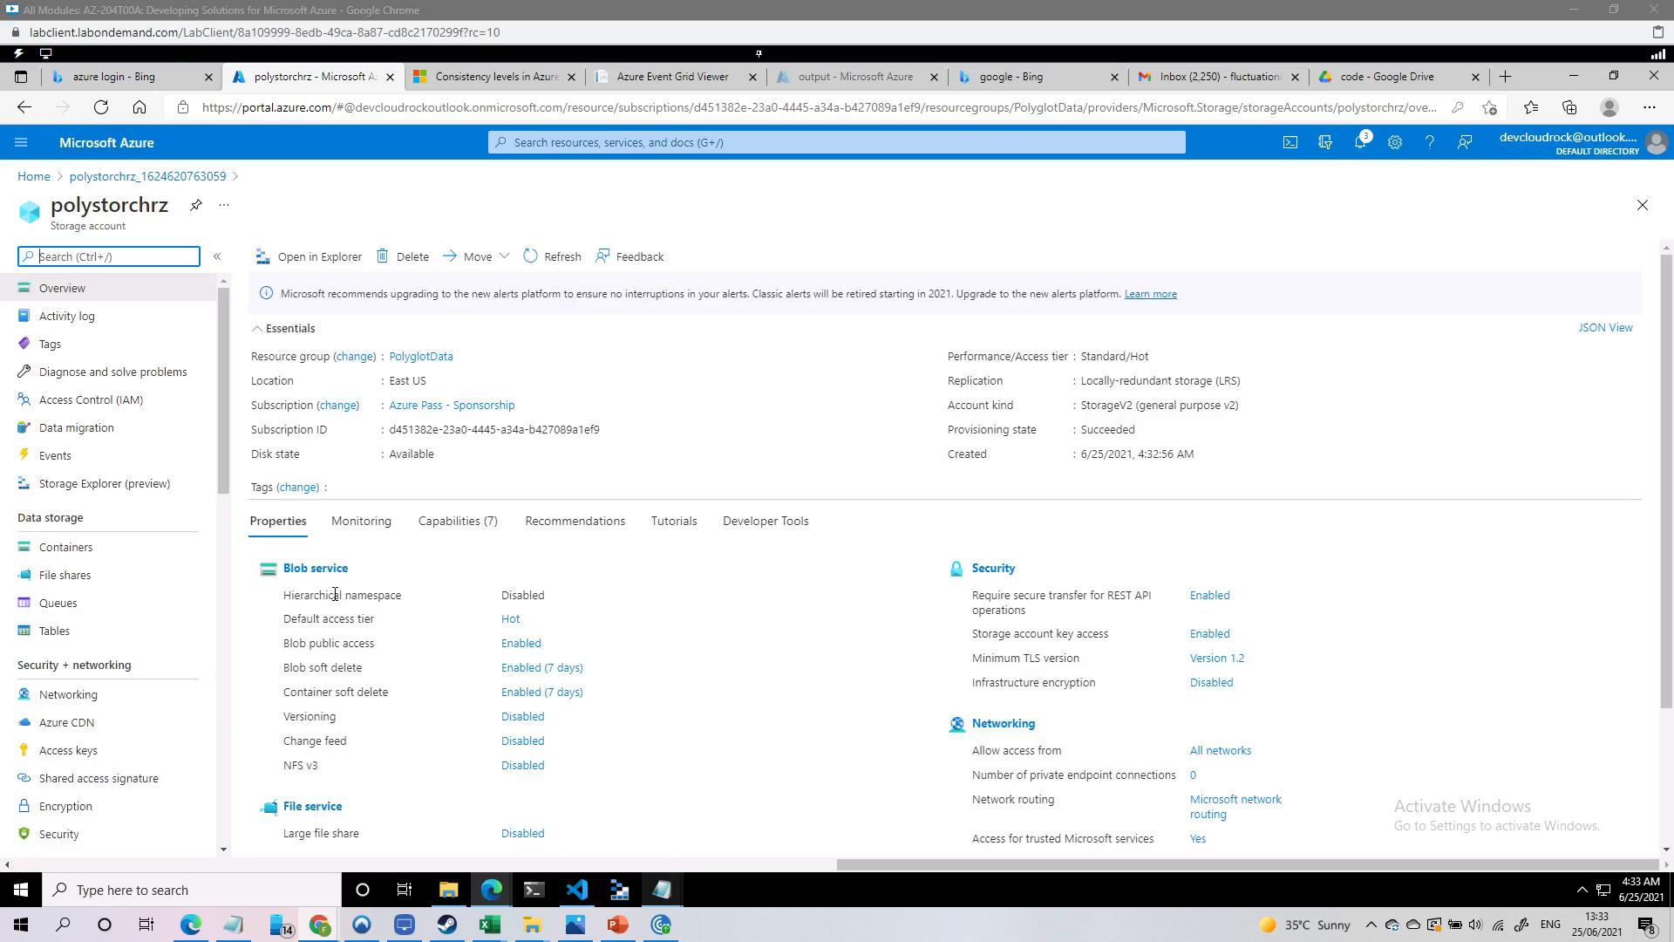
left_click(306, 570)
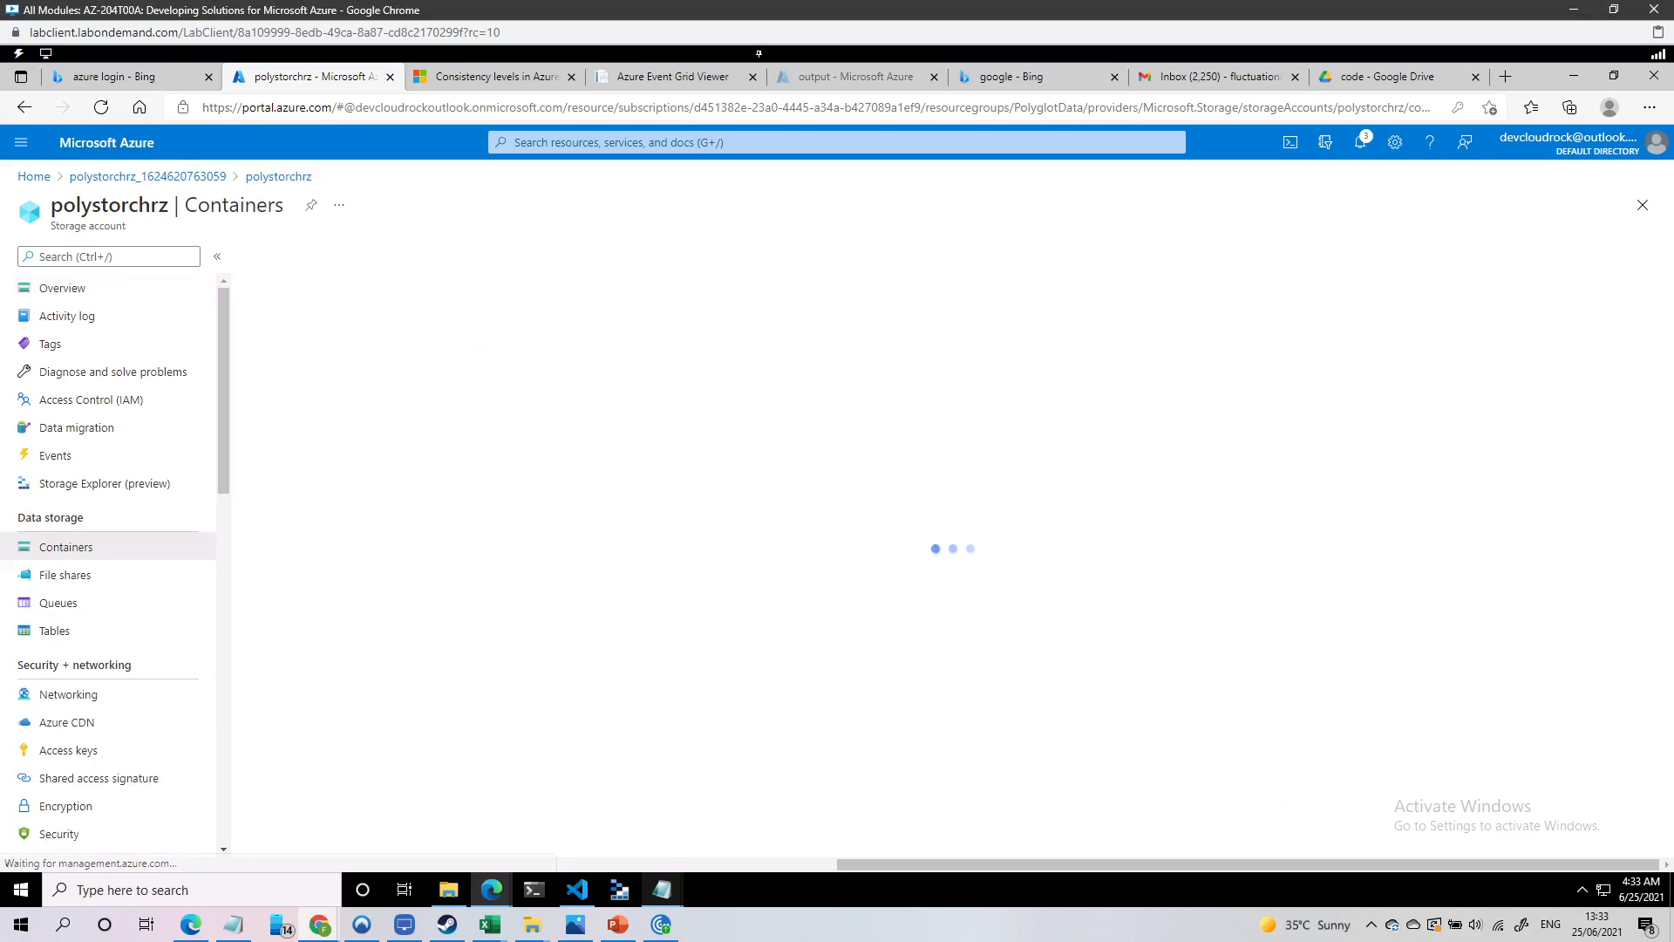
left_click(291, 256)
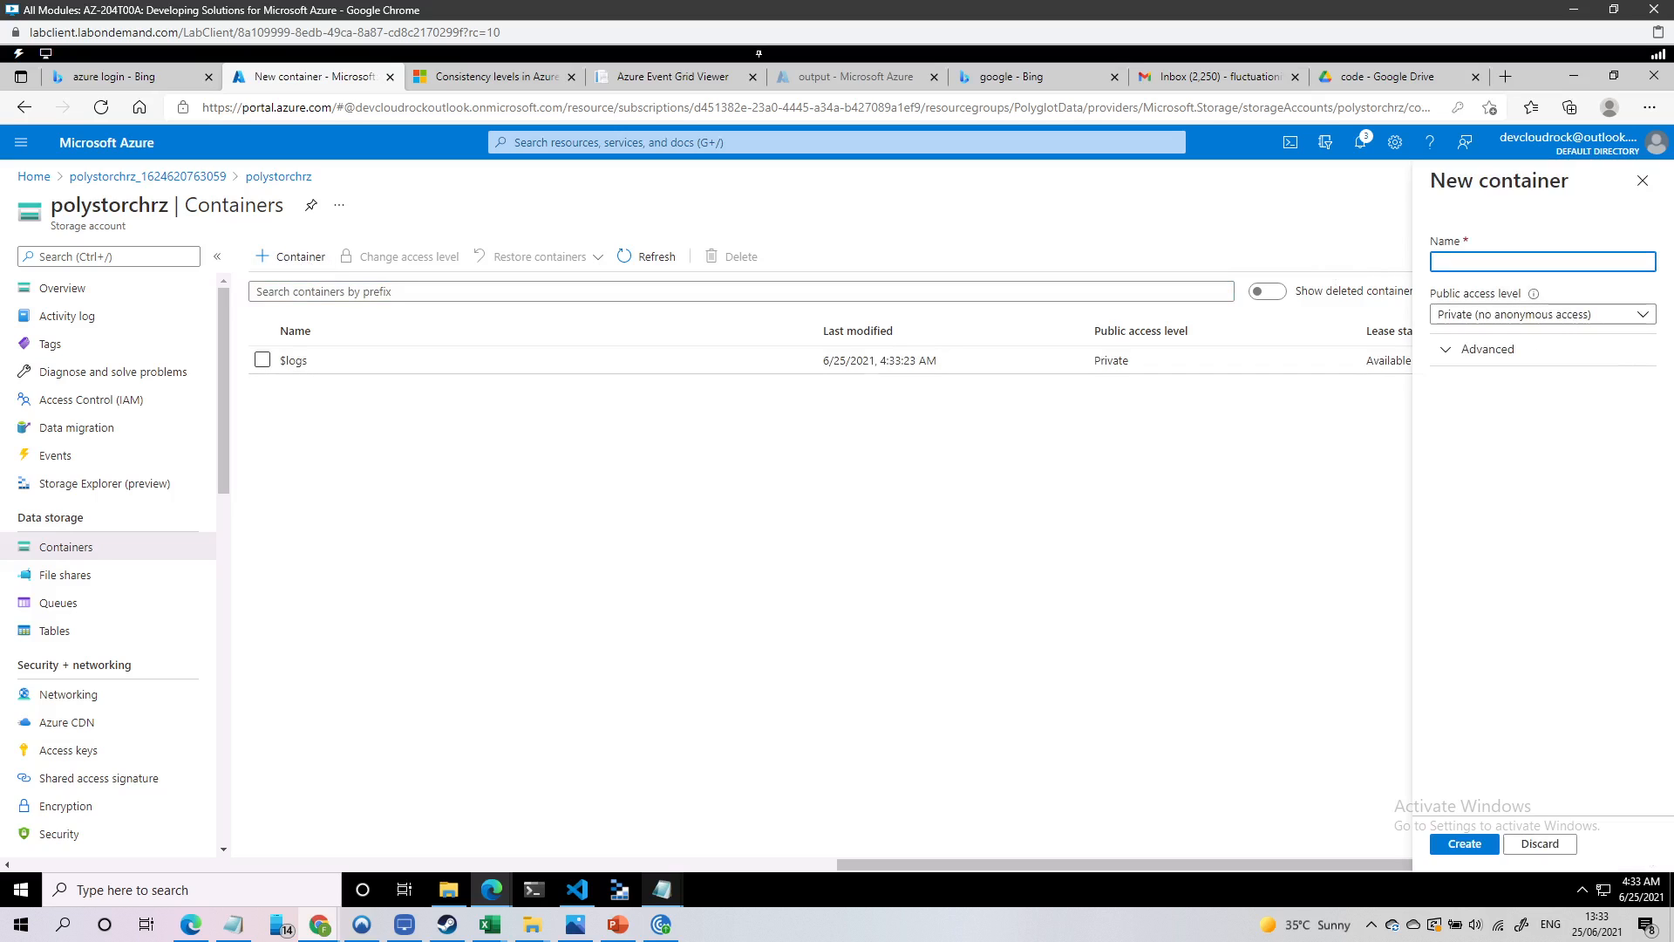
left_click(1511, 264)
type("images")
left_click(1500, 316)
left_click(1458, 366)
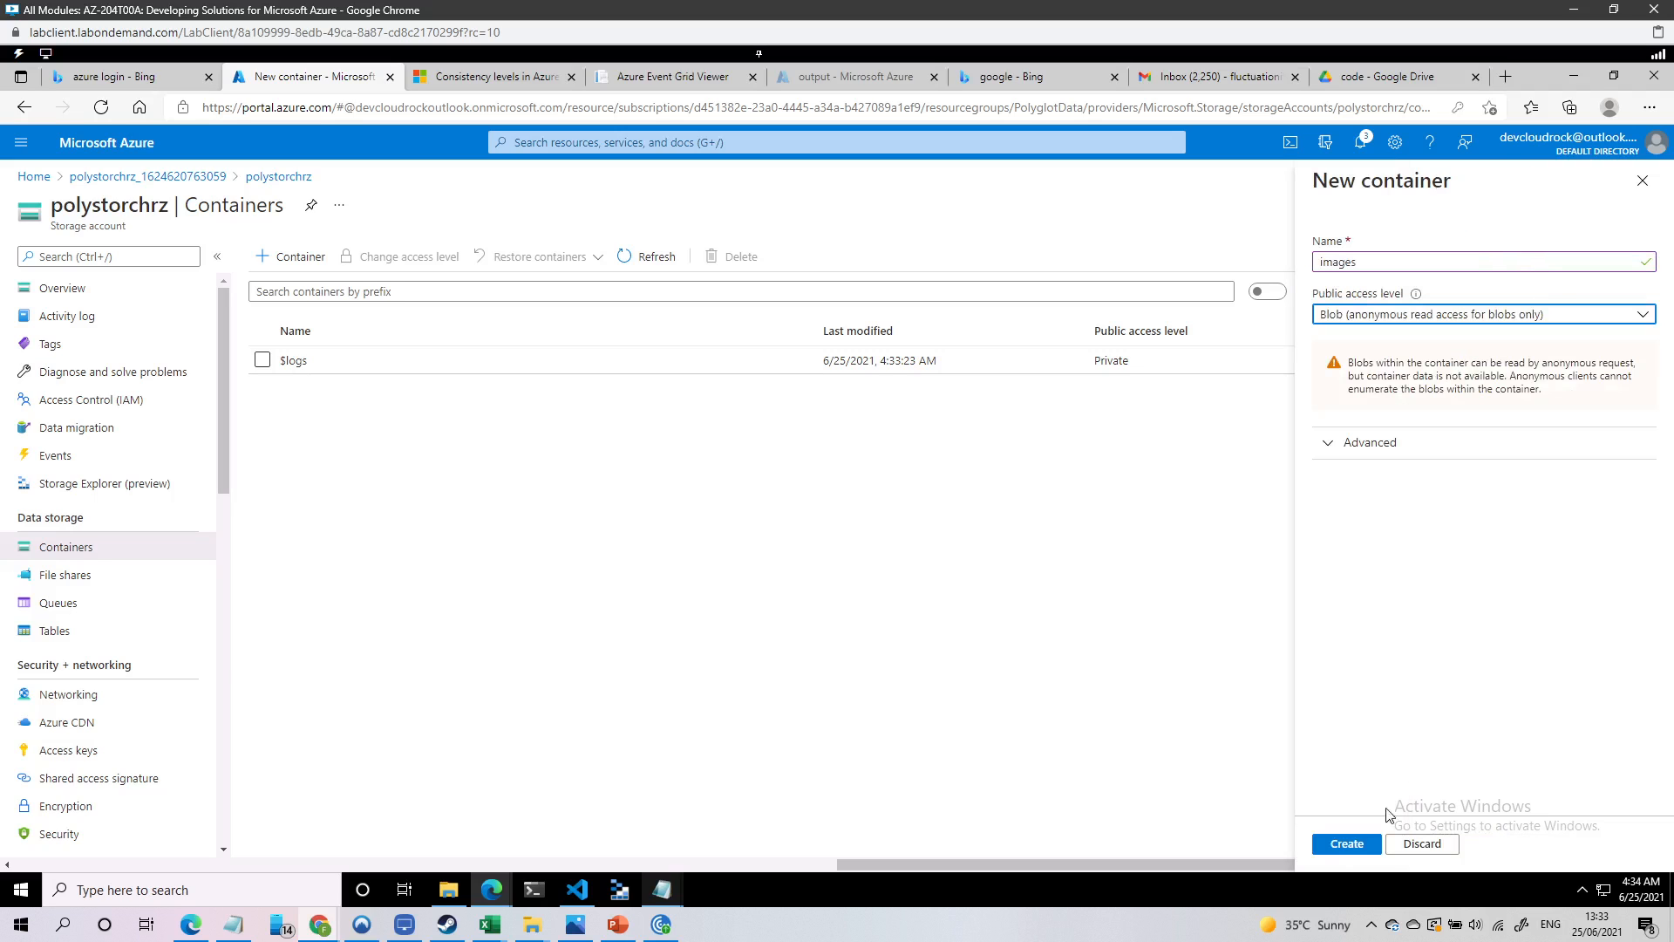
left_click(1347, 852)
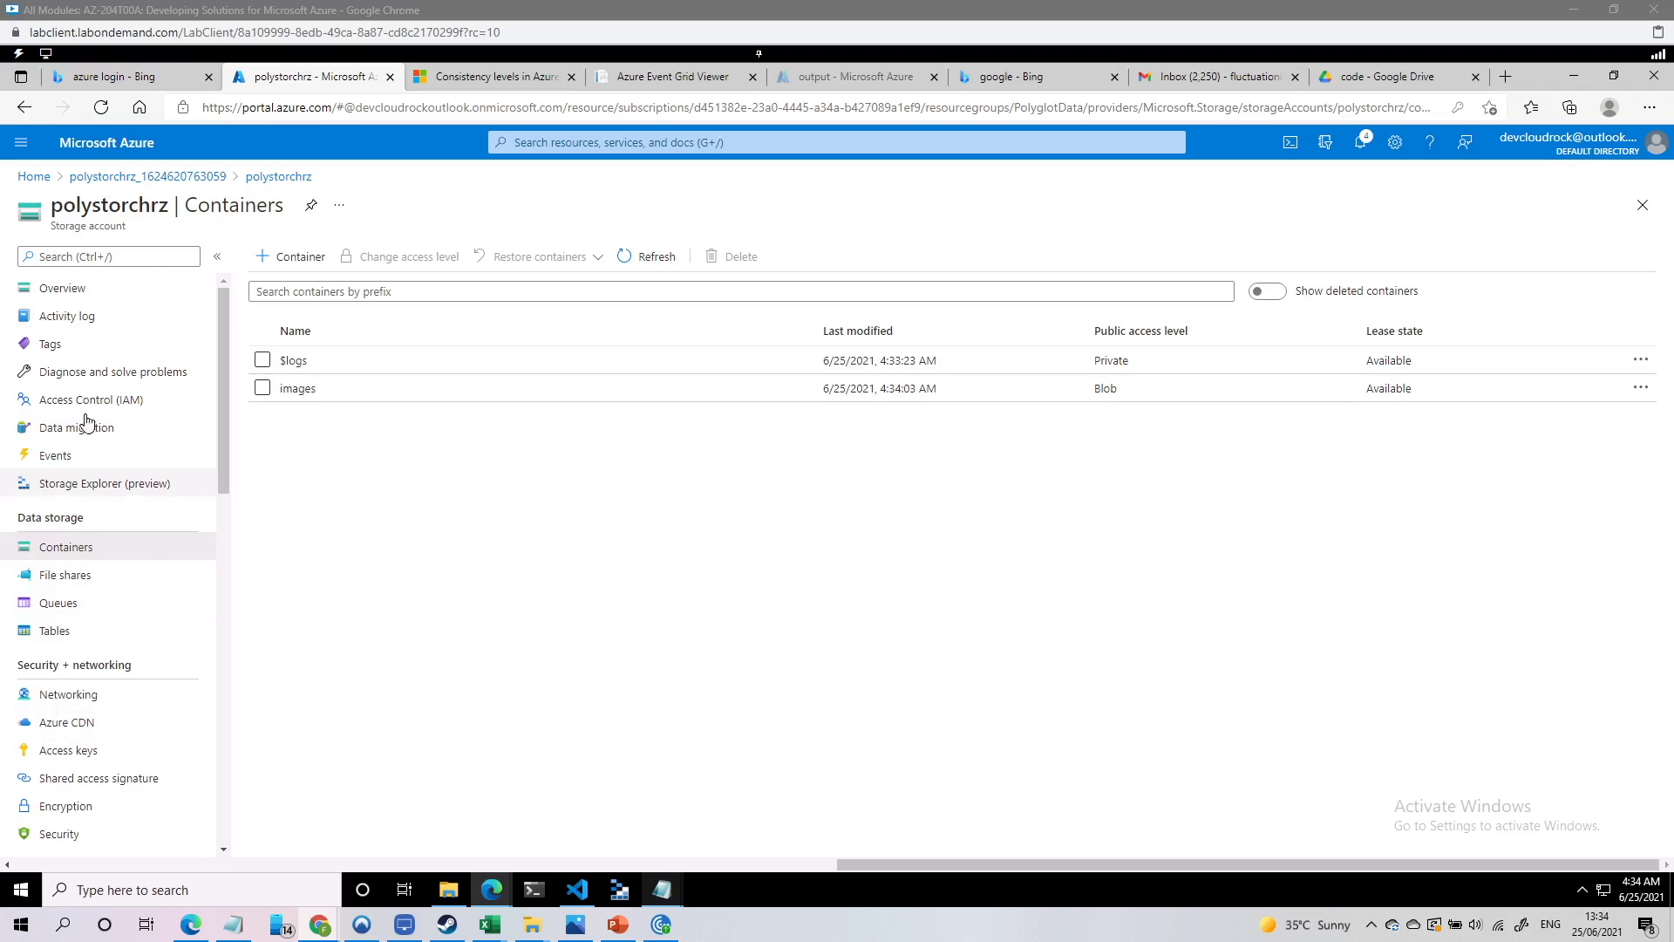
Open the storage account's endpoints and copy the Blob service URL
scroll(110, 488, "down", 2)
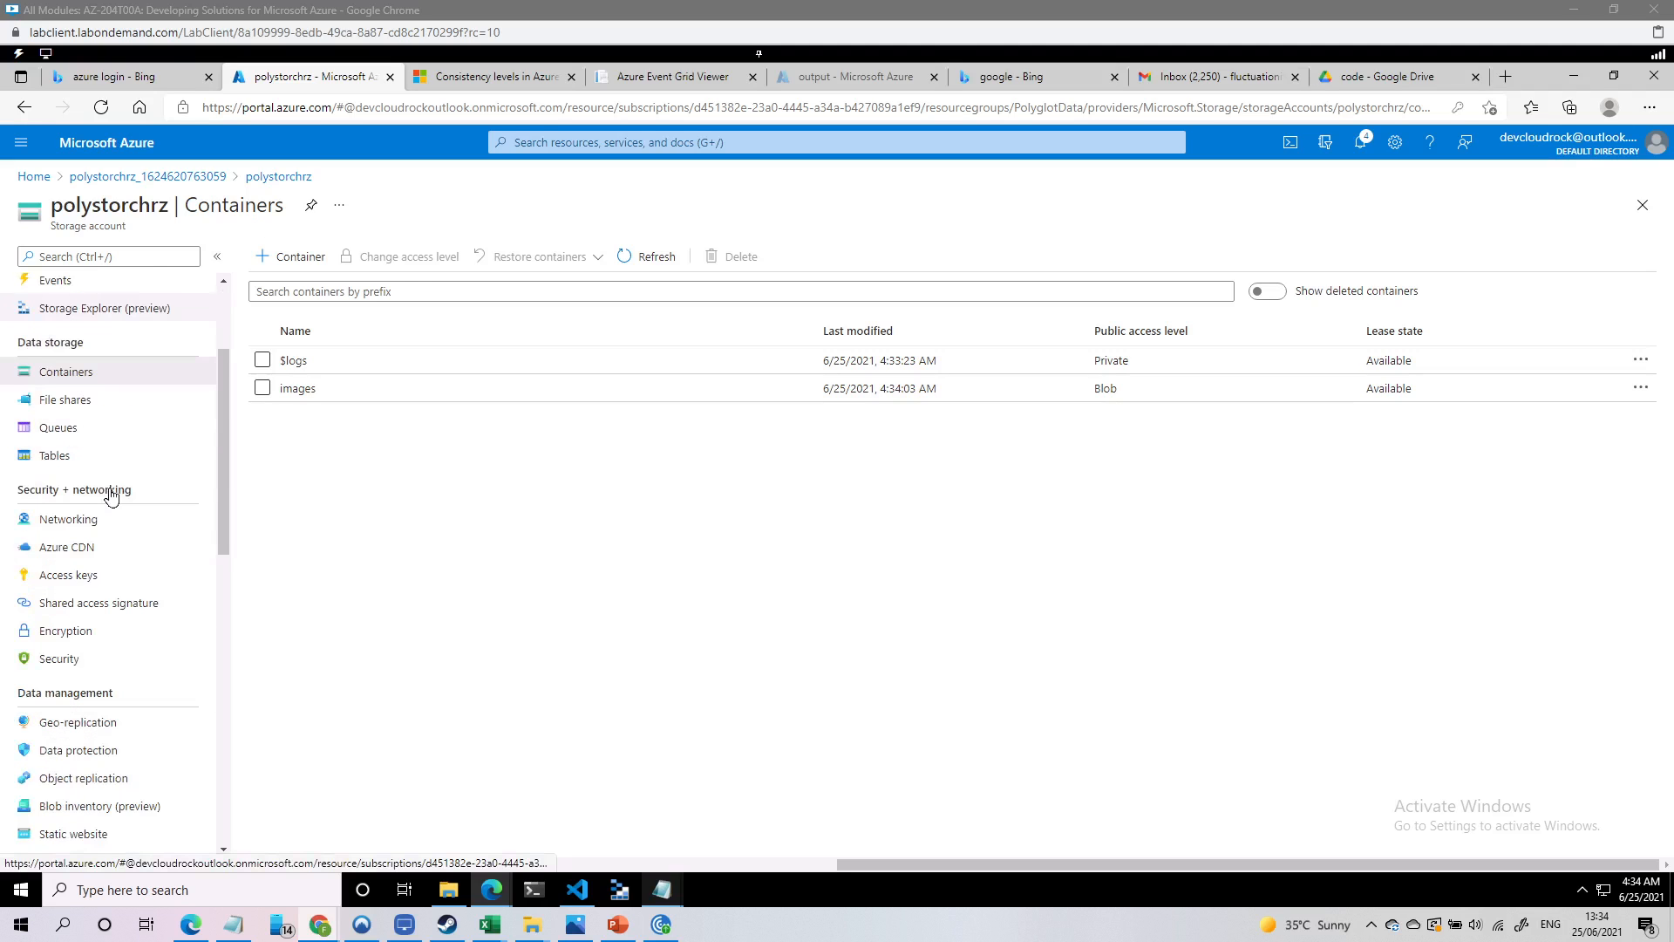
scroll(109, 494, "down", 2)
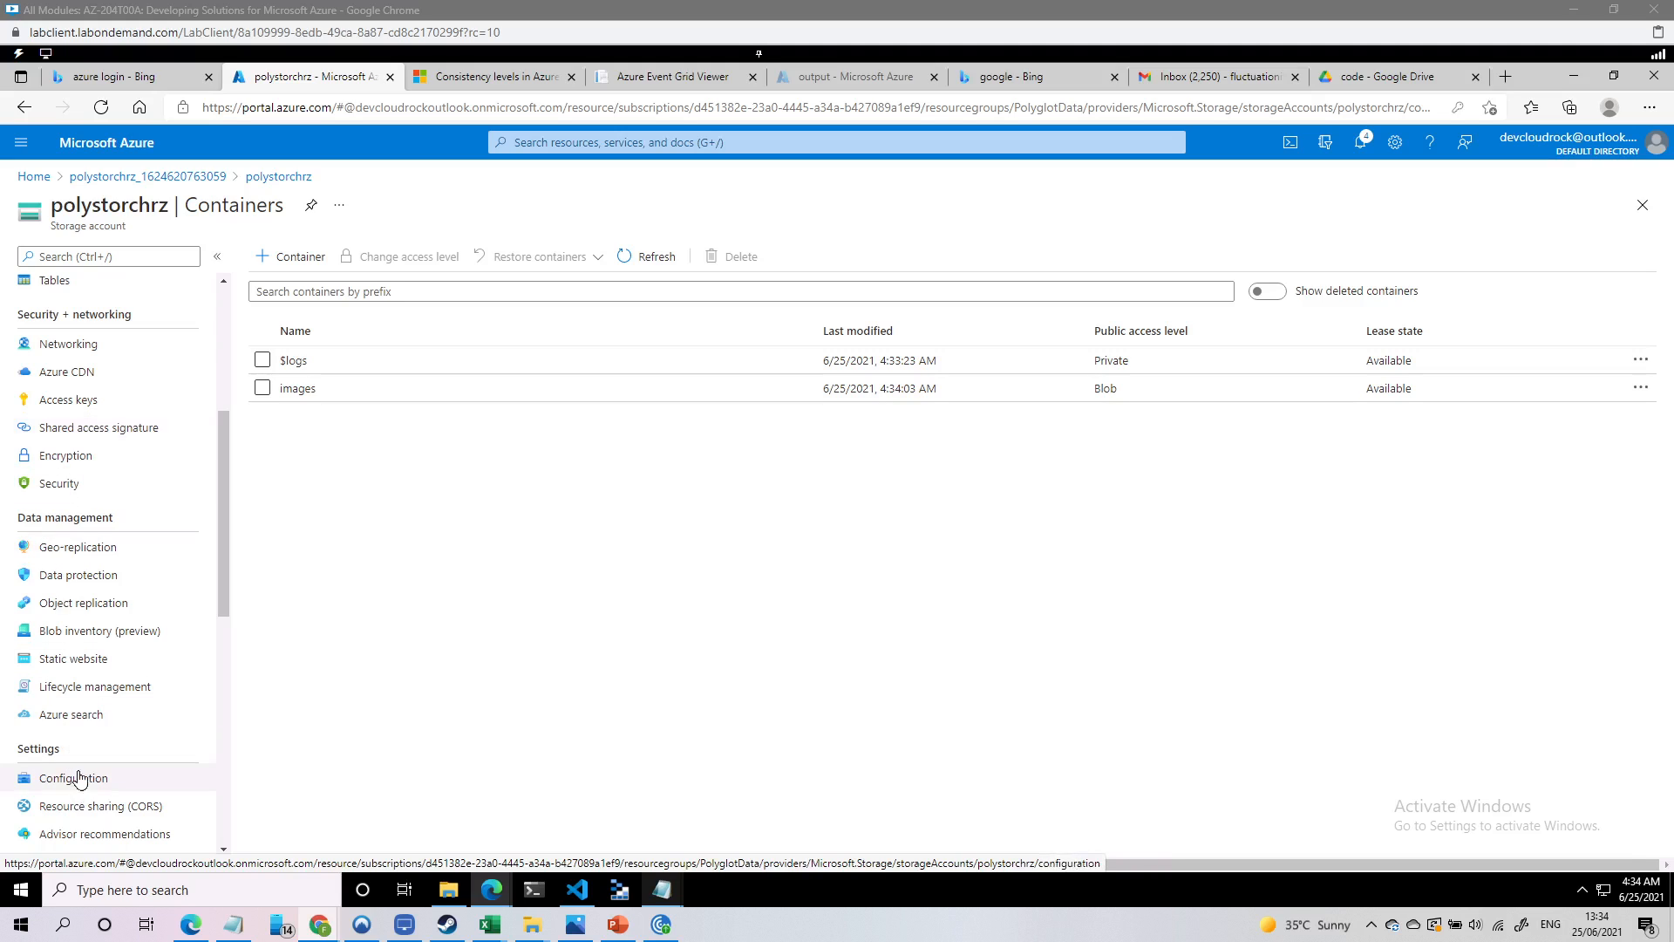
scroll(74, 785, "down", 2)
left_click(63, 687)
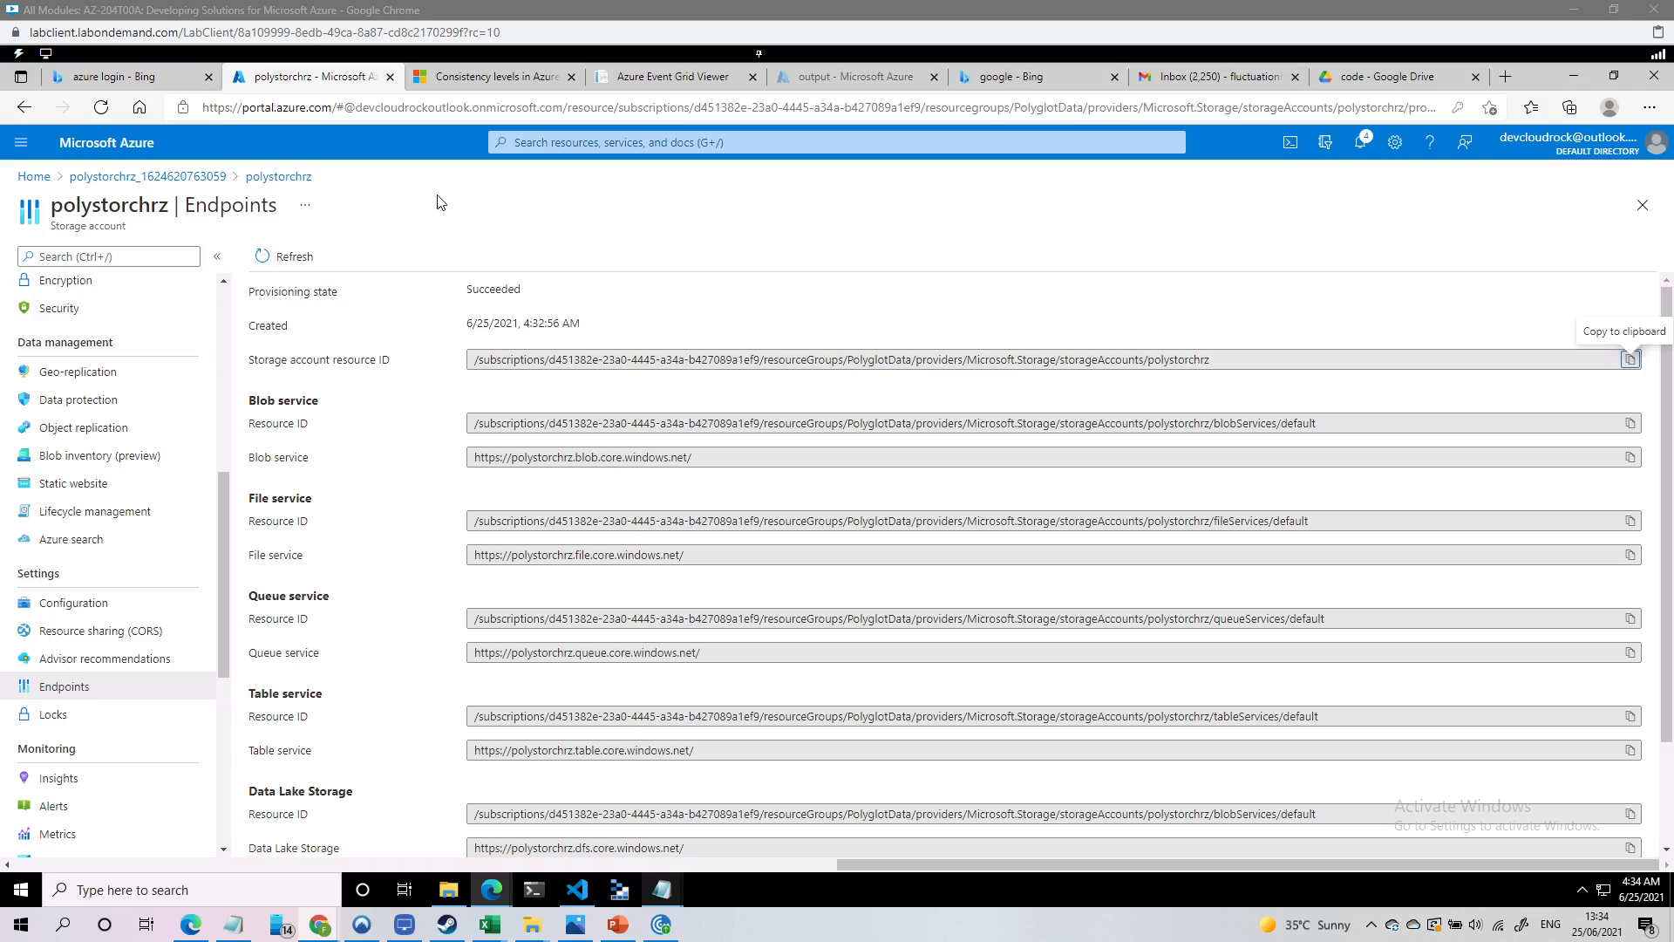
left_click(536, 454)
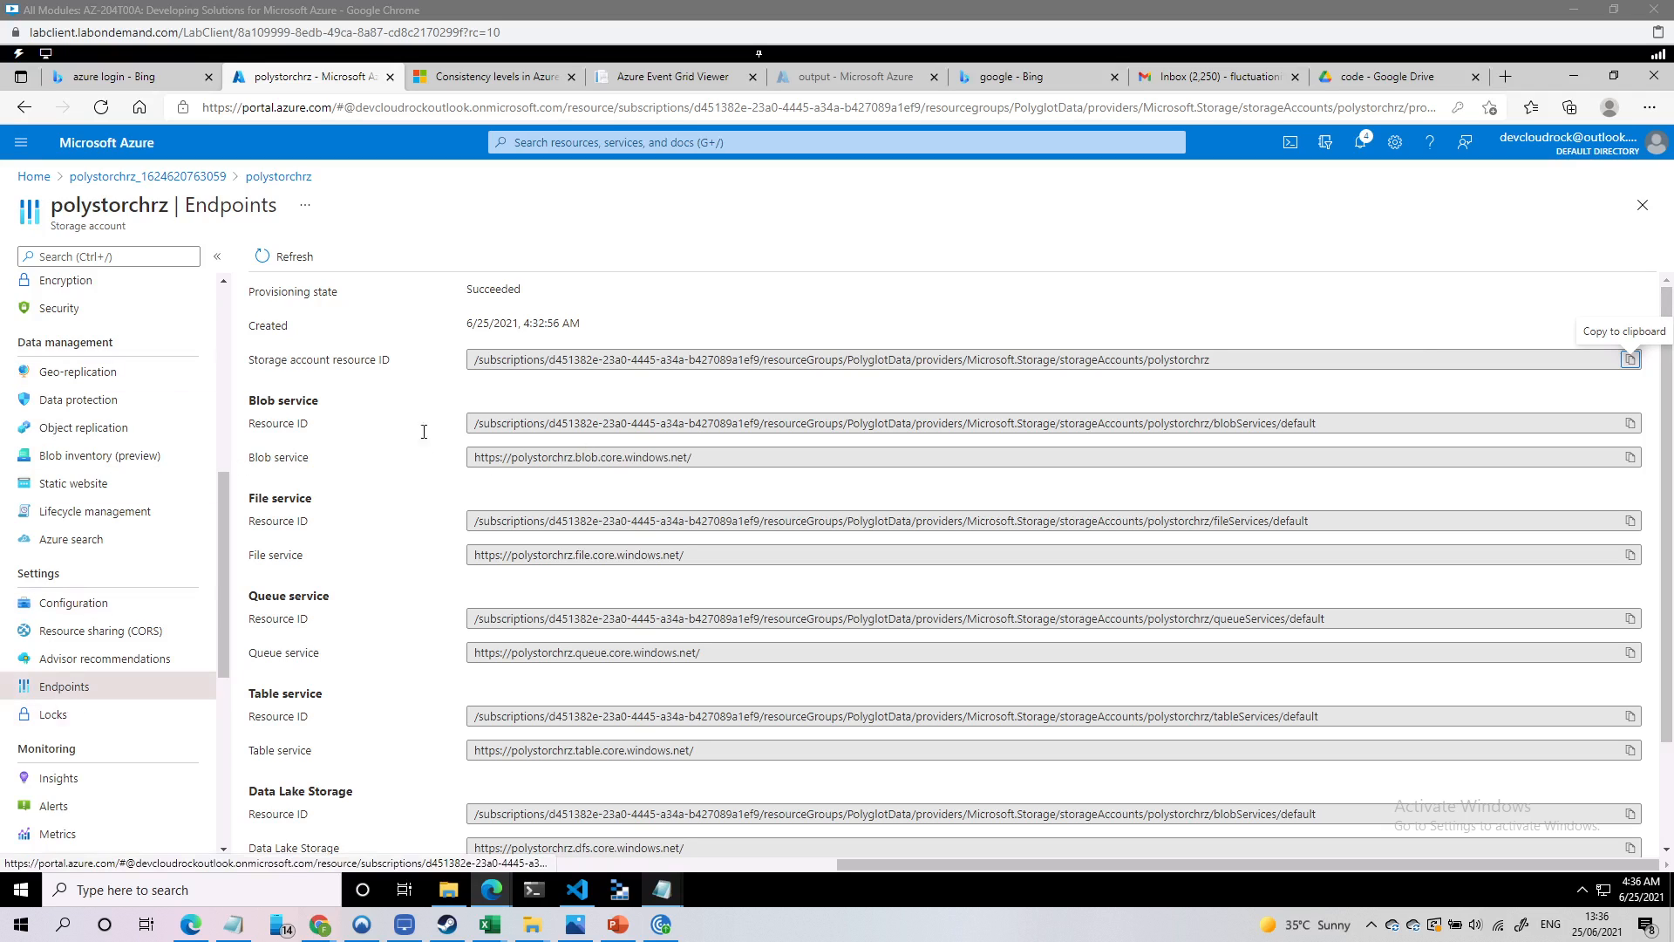
left_click(1631, 460)
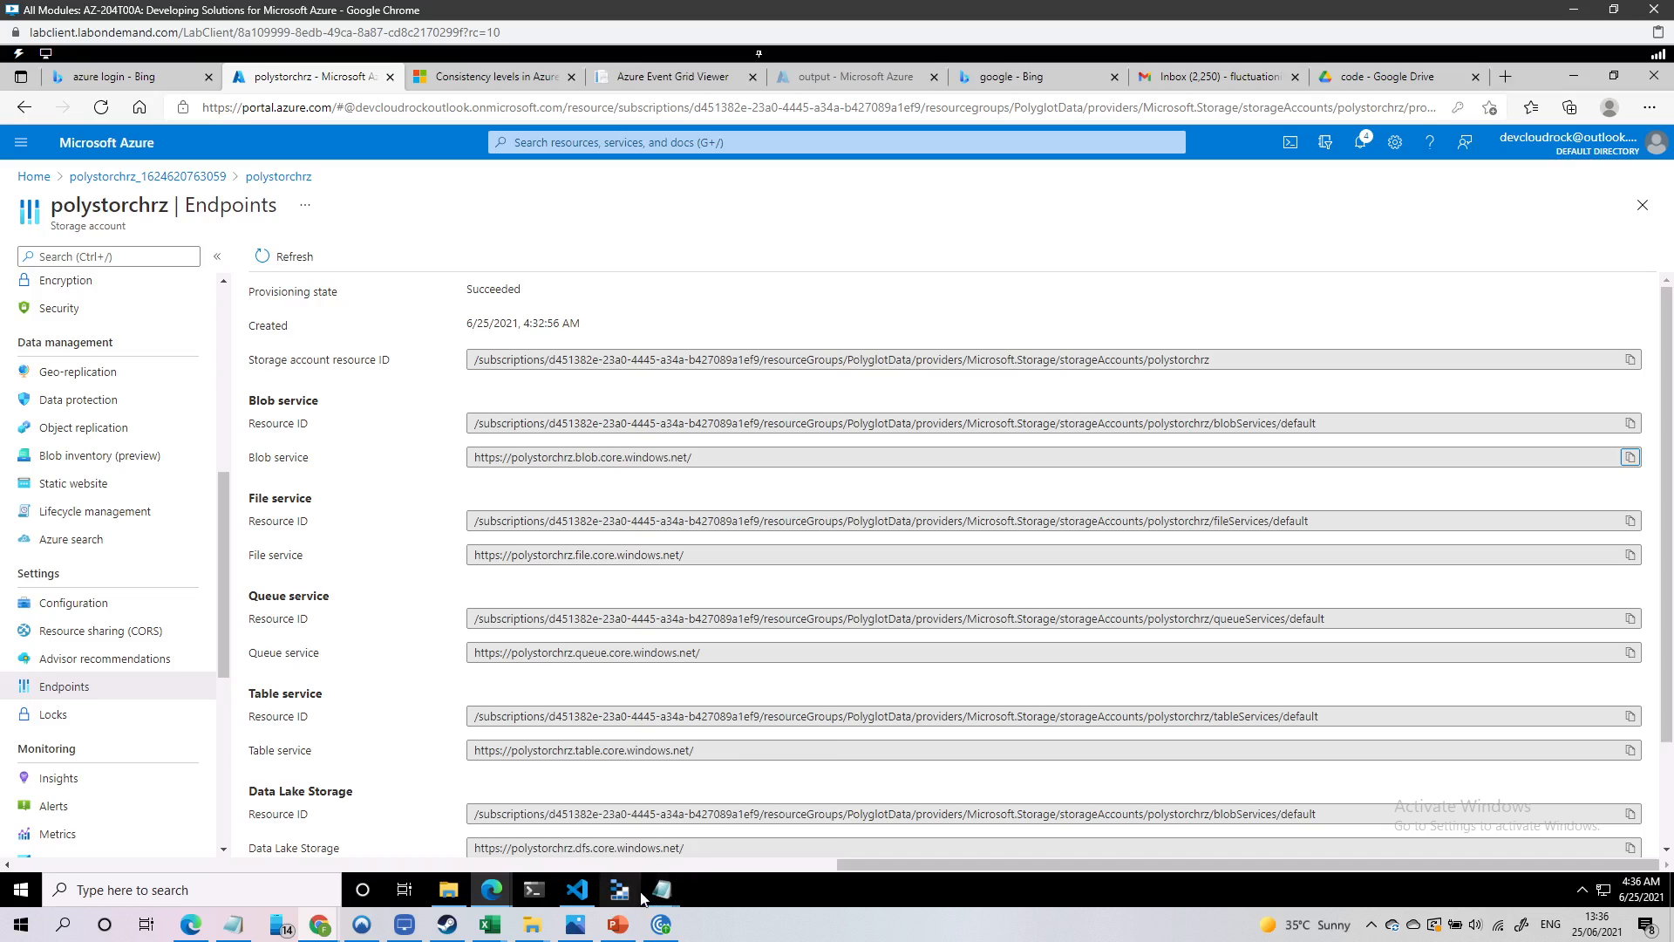
Paste the copied URL into the dn.txt note on a new line prefixed "blob service endpoint", then return to the portal
mouse_move(663, 888)
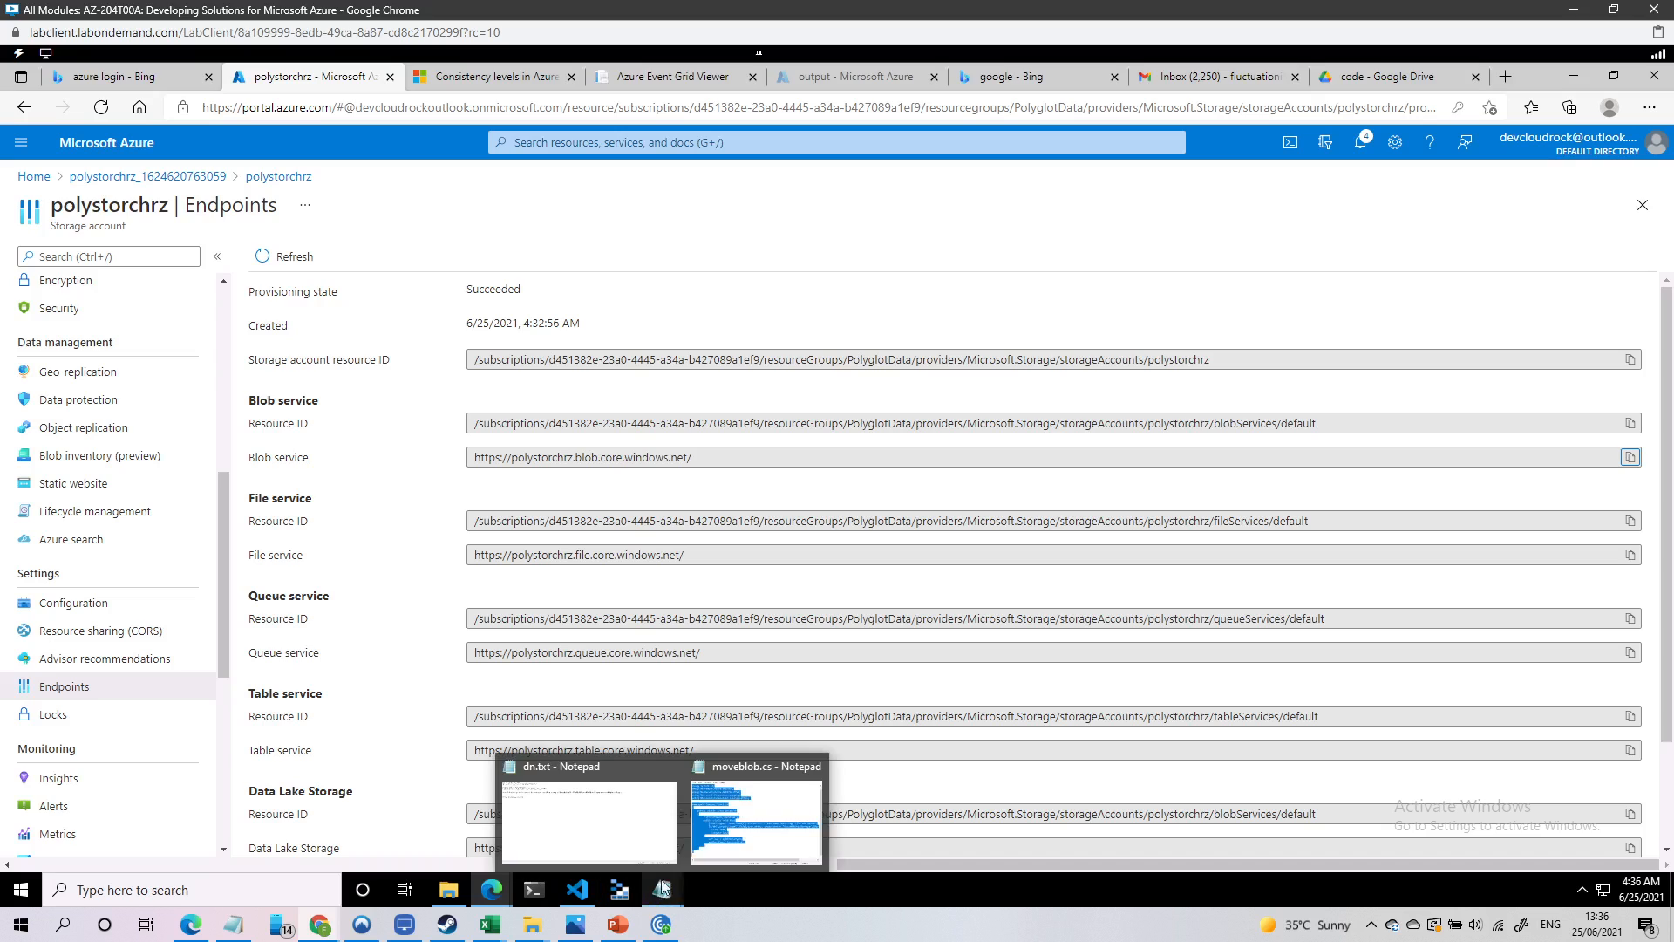
left_click(567, 829)
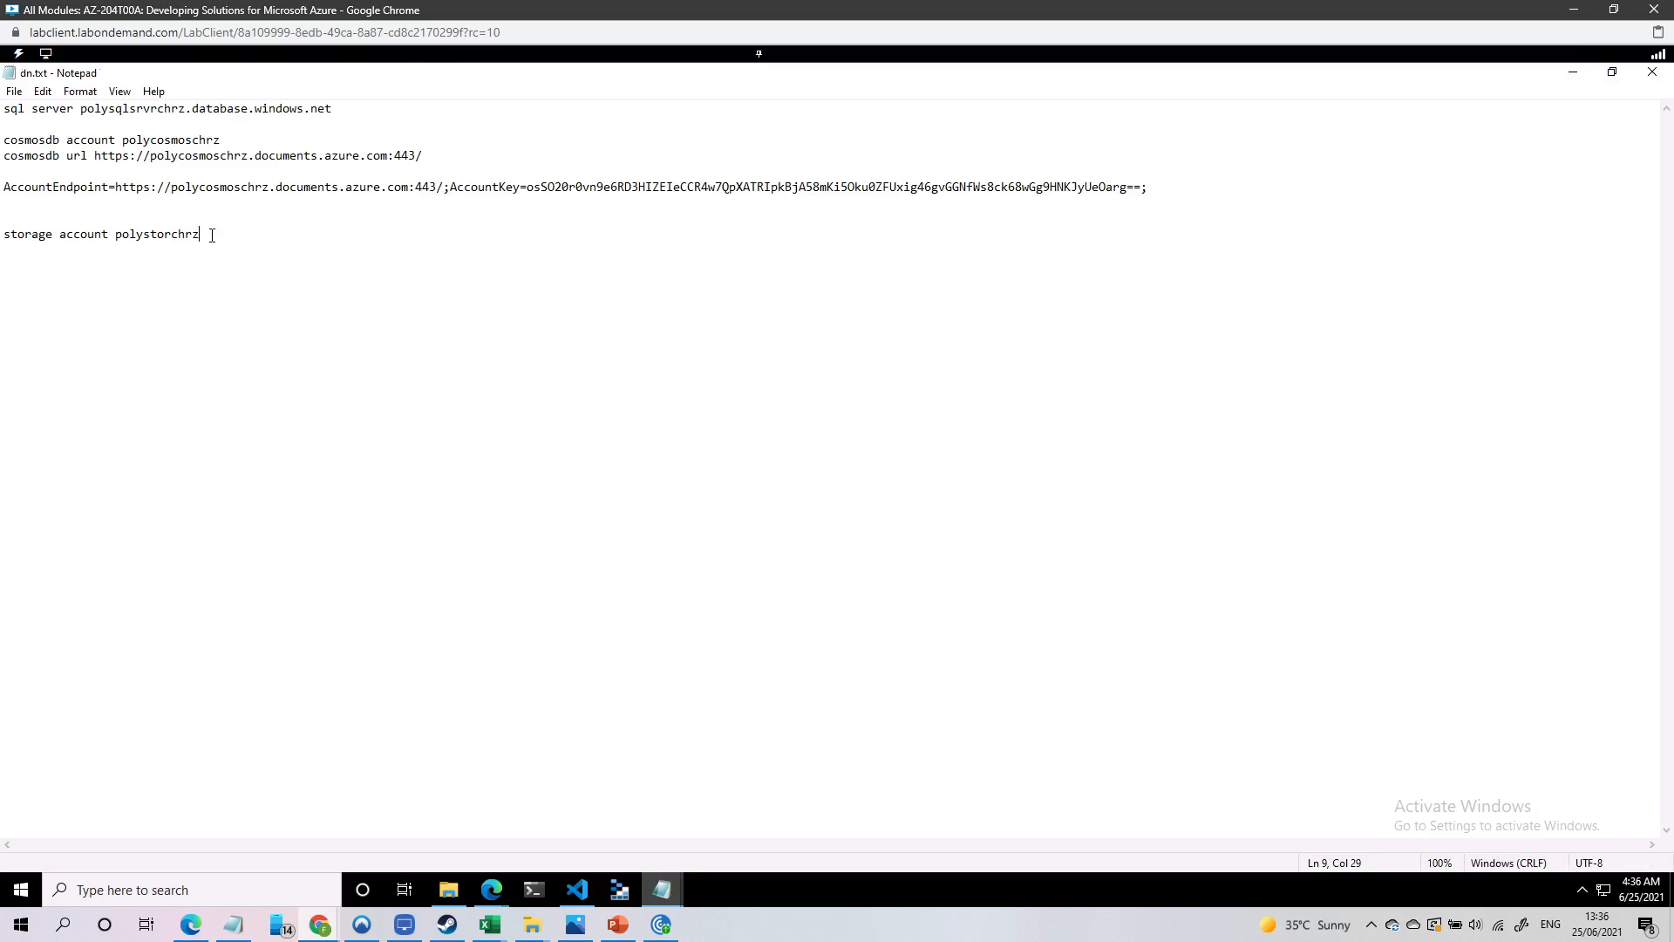
key("Return")
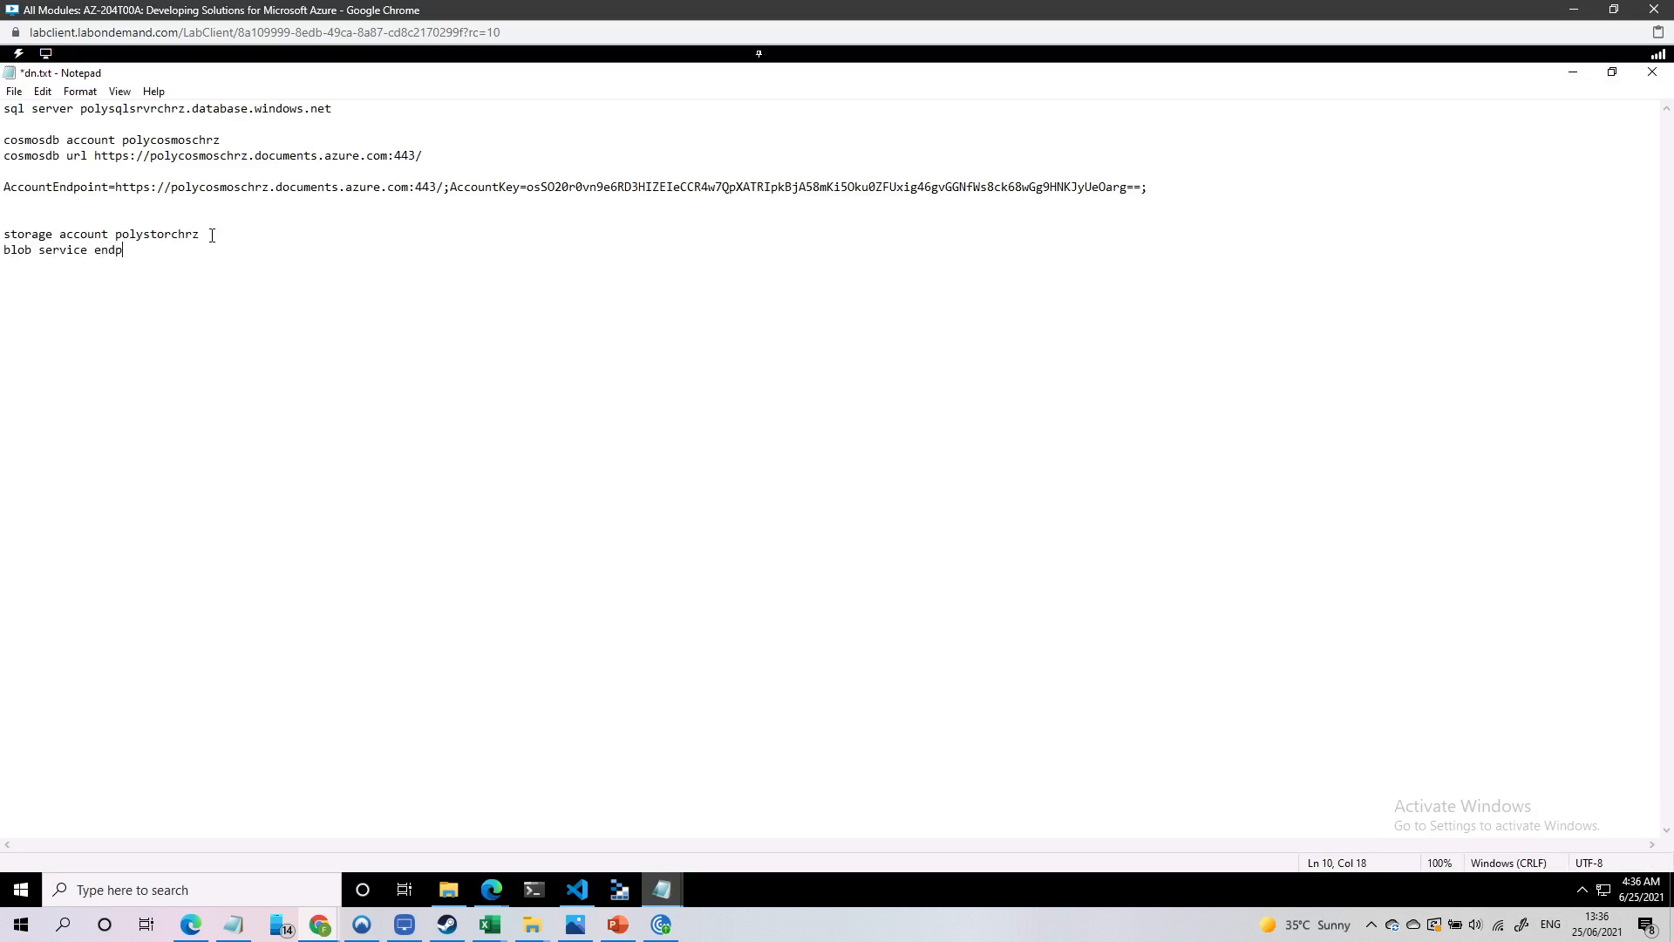
type("blob service endpoint")
key("ctrl+v")
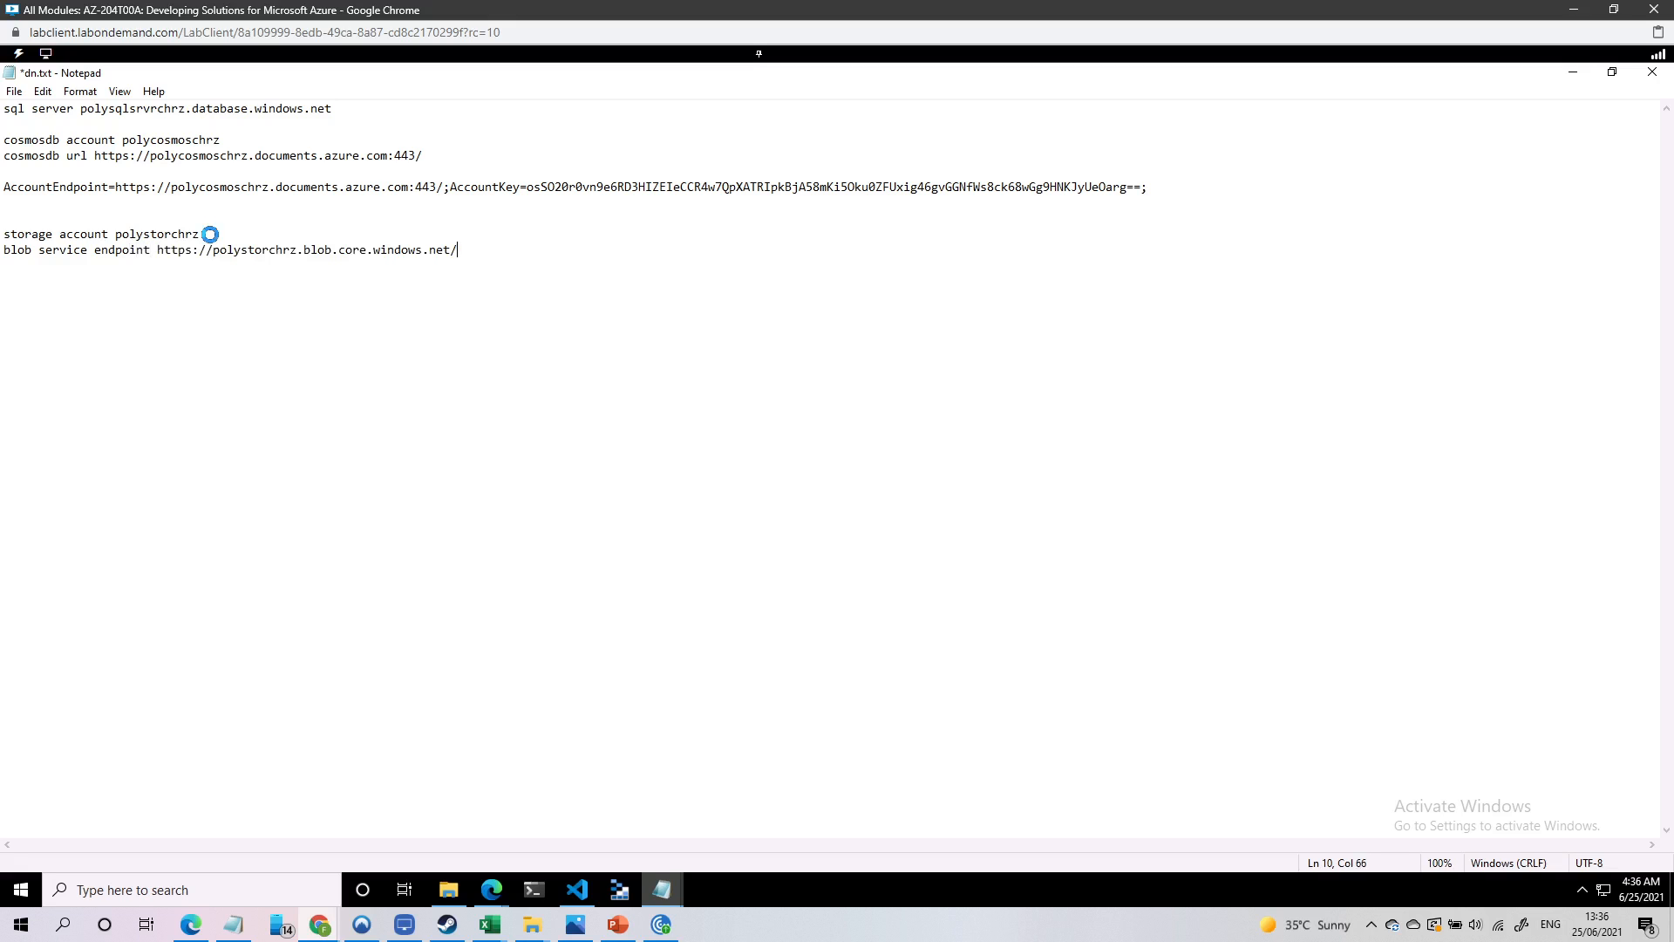
left_click(1574, 79)
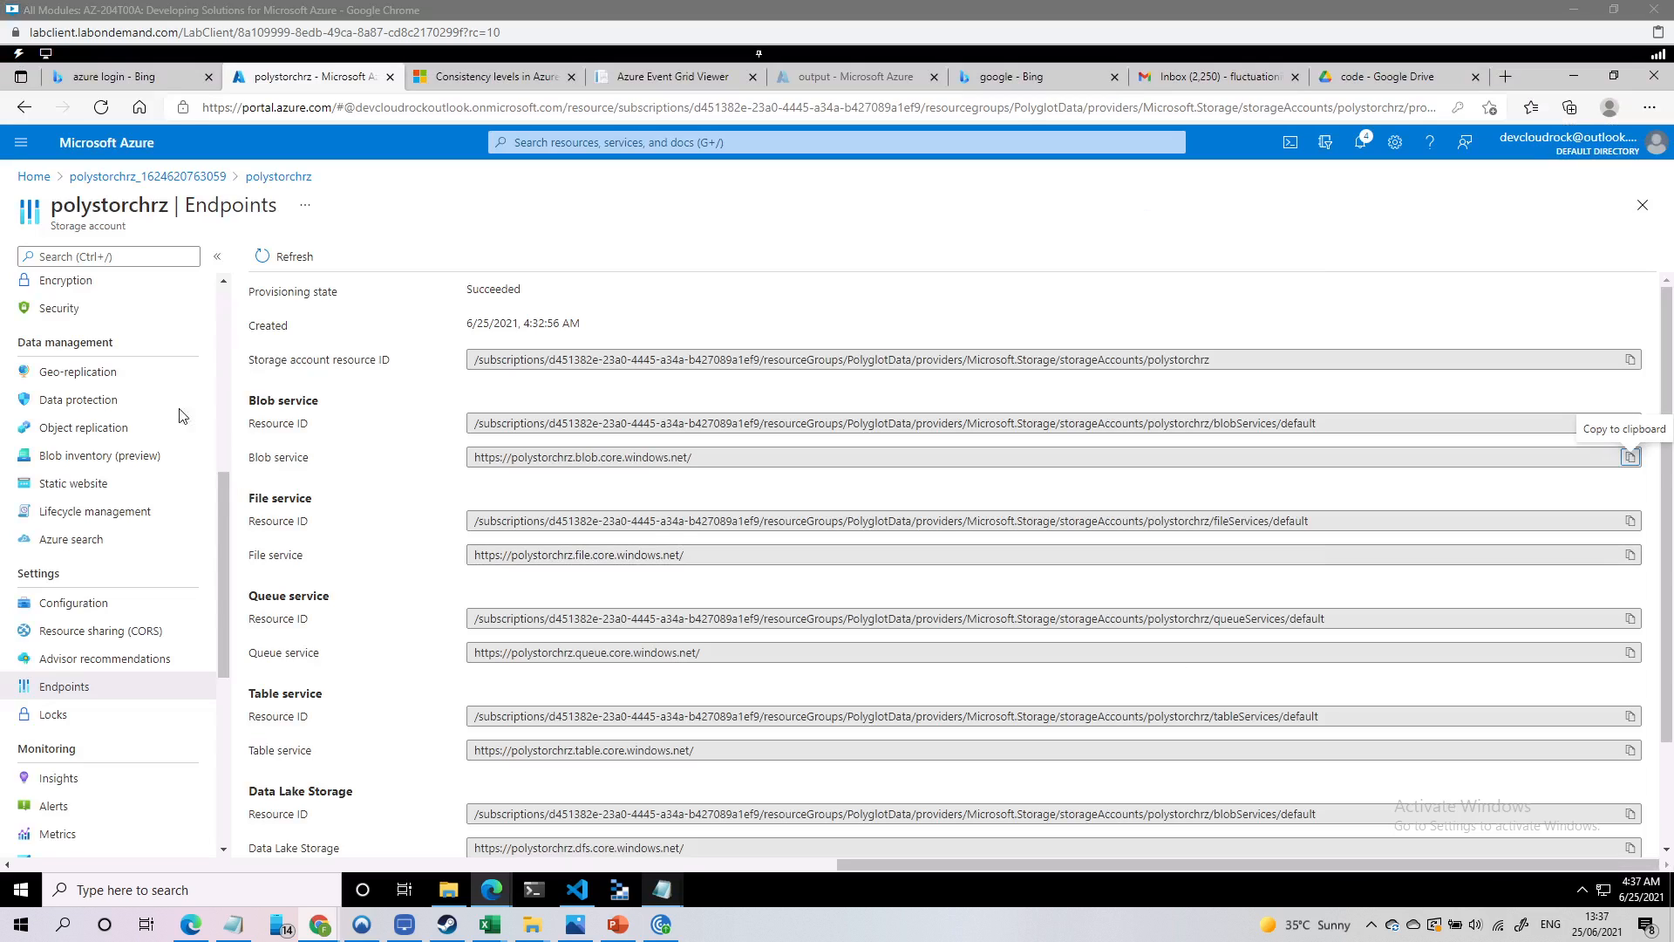
Open the images container in the polystorchrz storage account and start a blob upload
left_click(257, 177)
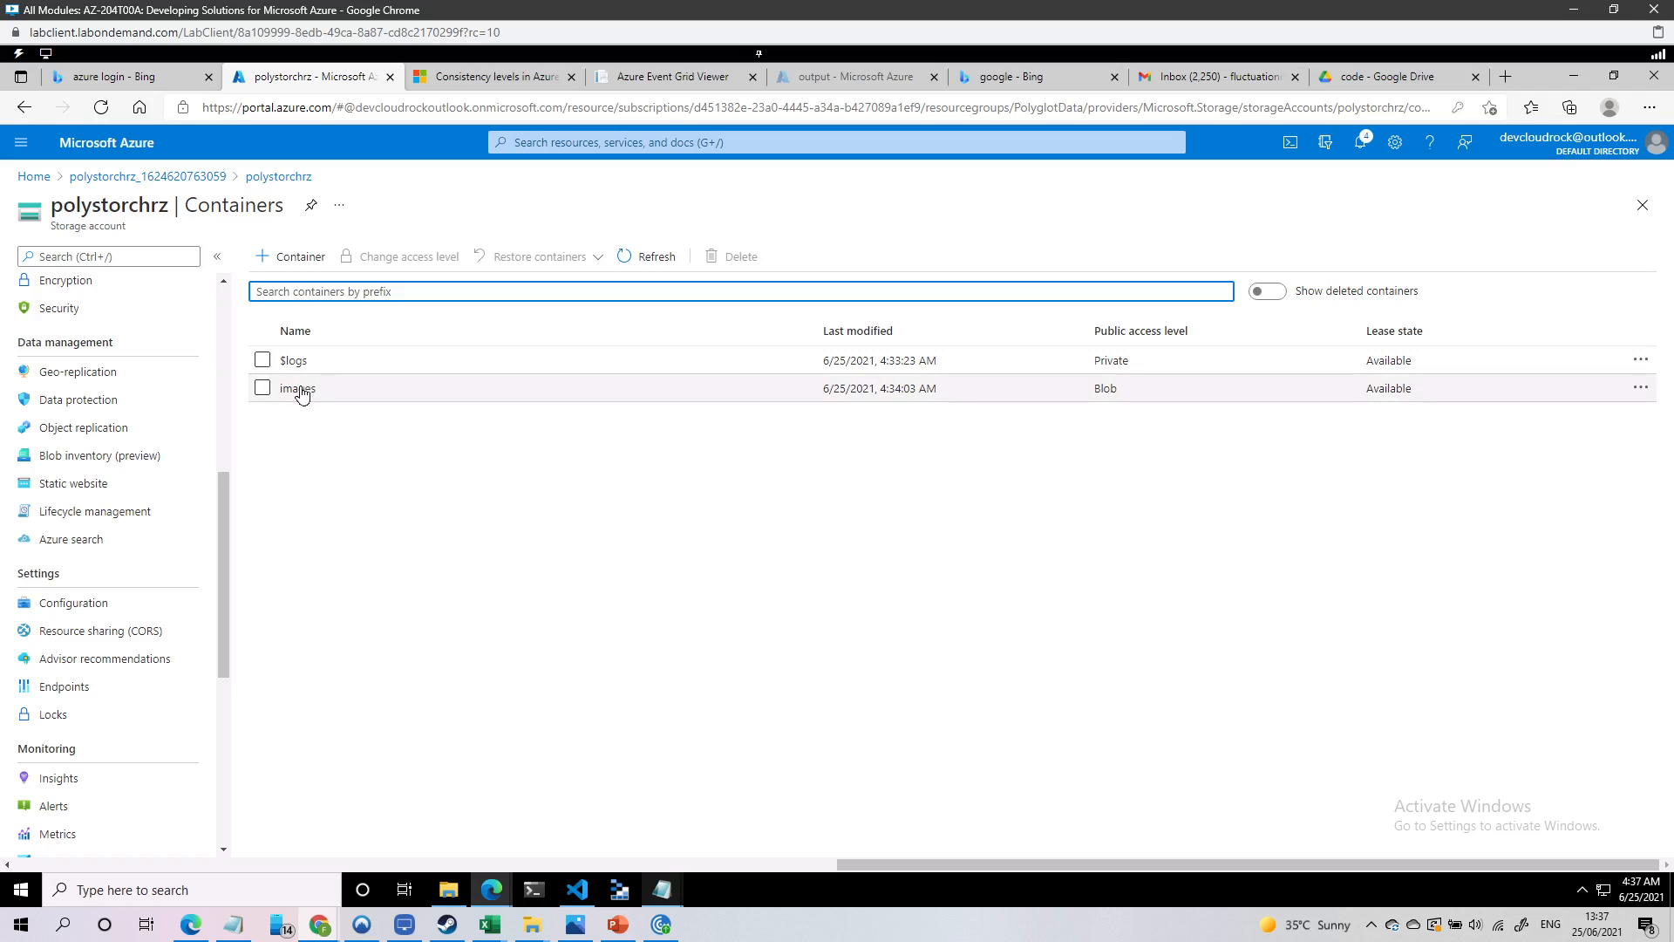
left_click(401, 399)
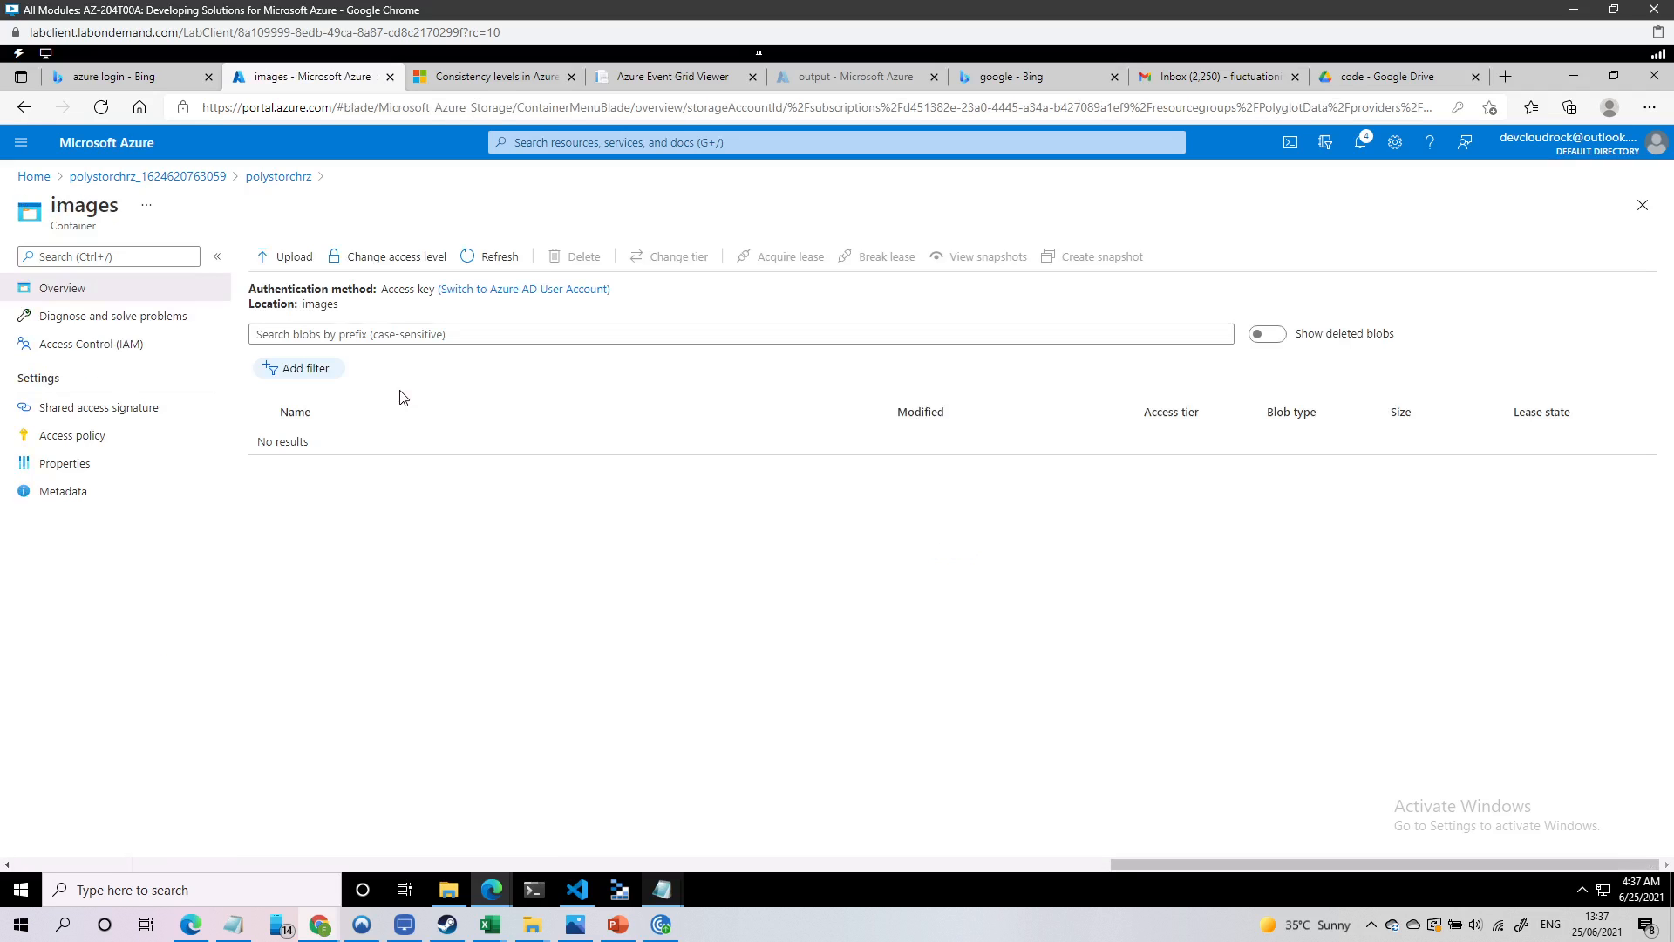
left_click(290, 256)
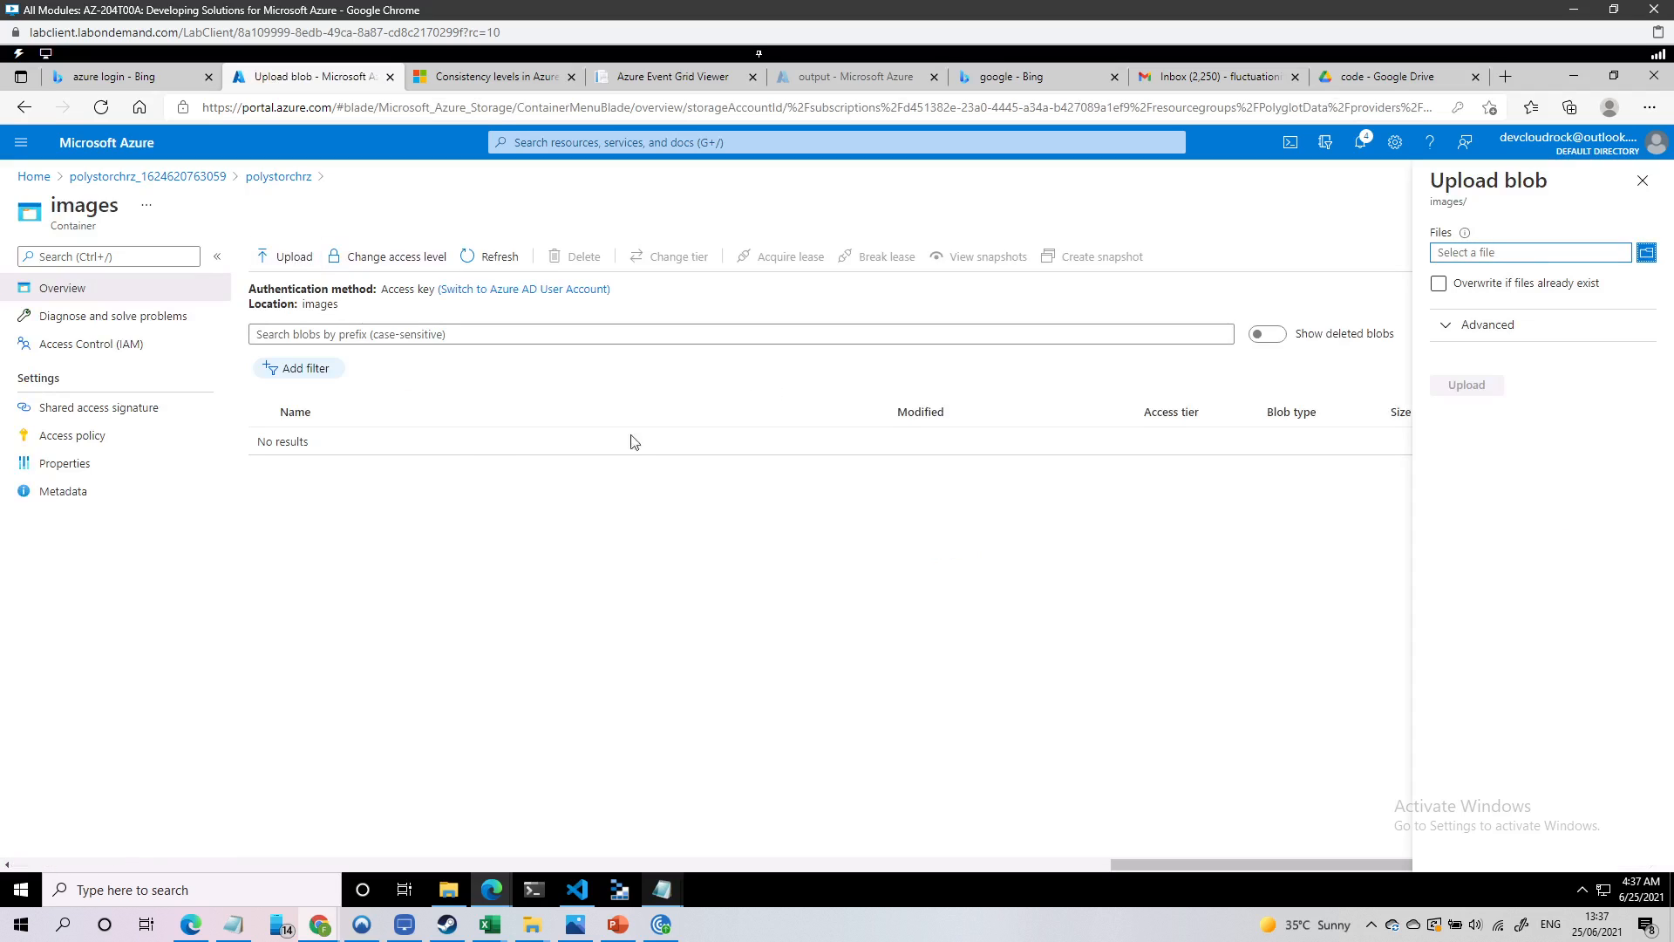
left_click(1647, 254)
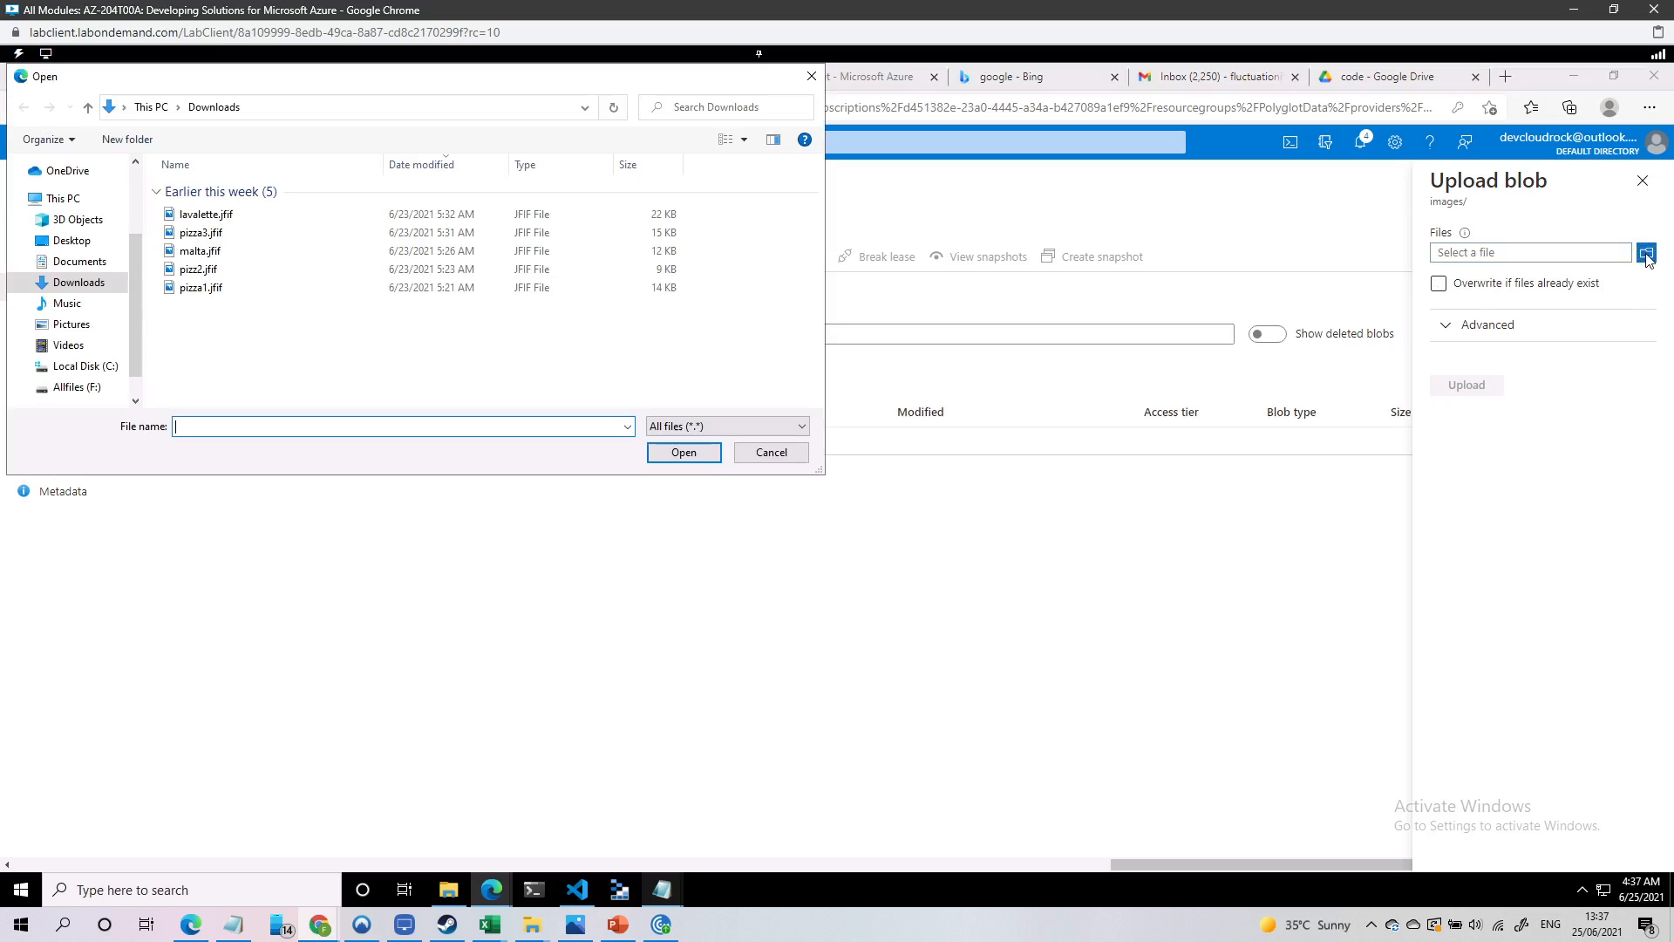
left_click(77, 365)
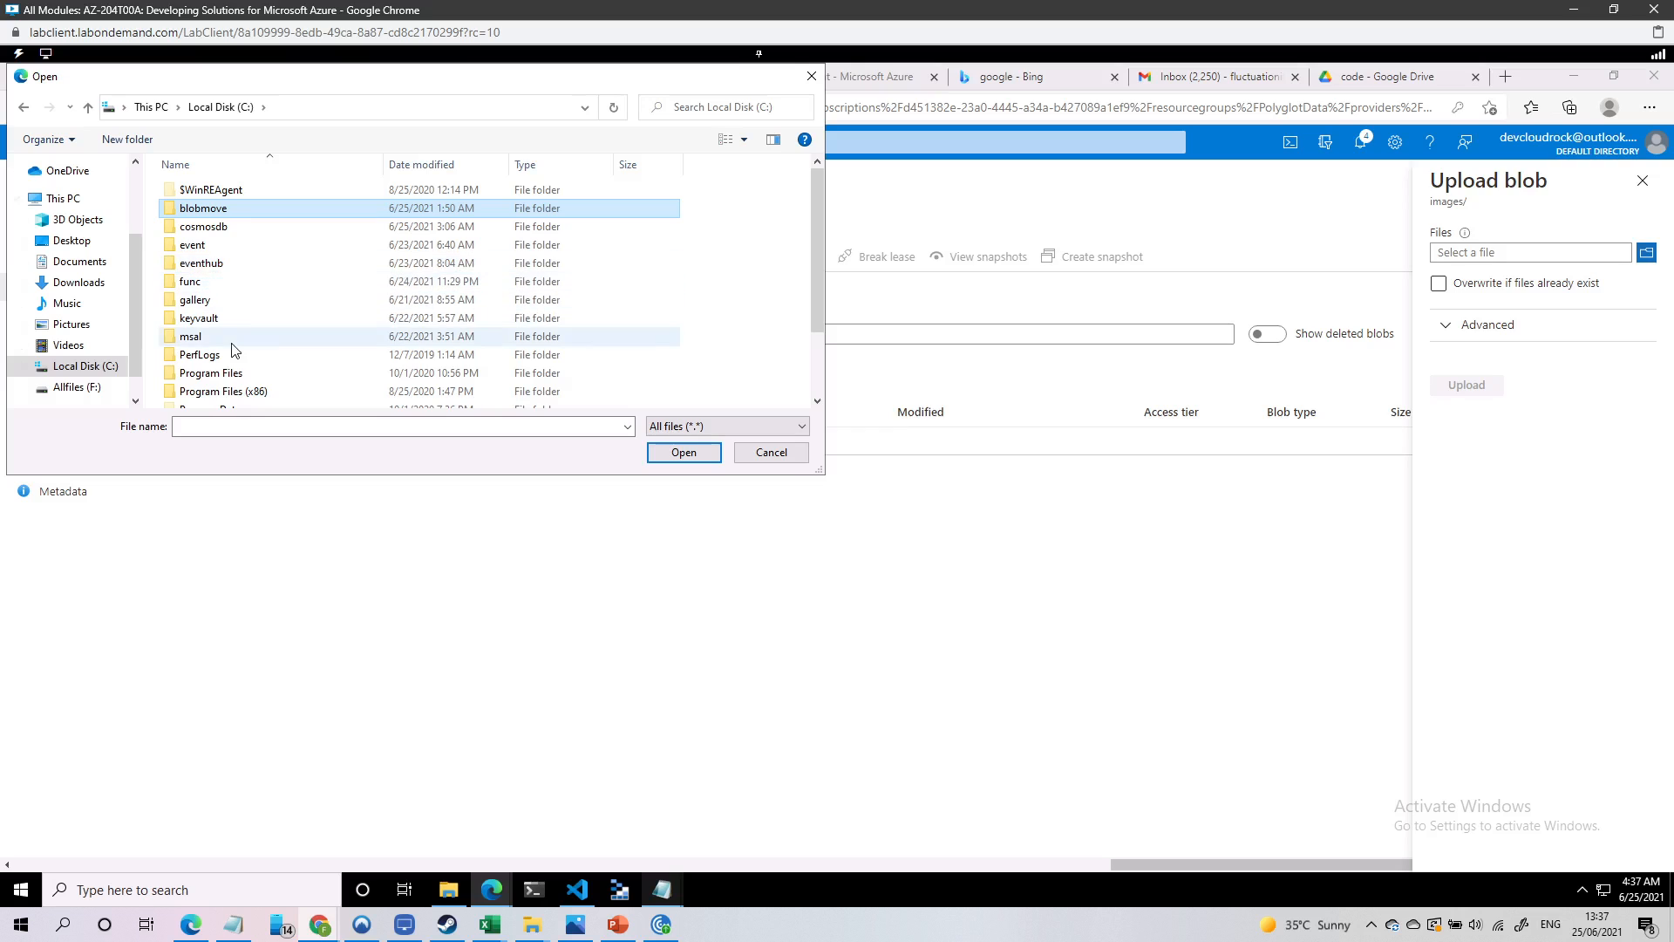
scroll(232, 323, "down", 2)
scroll(216, 358, "up", 2)
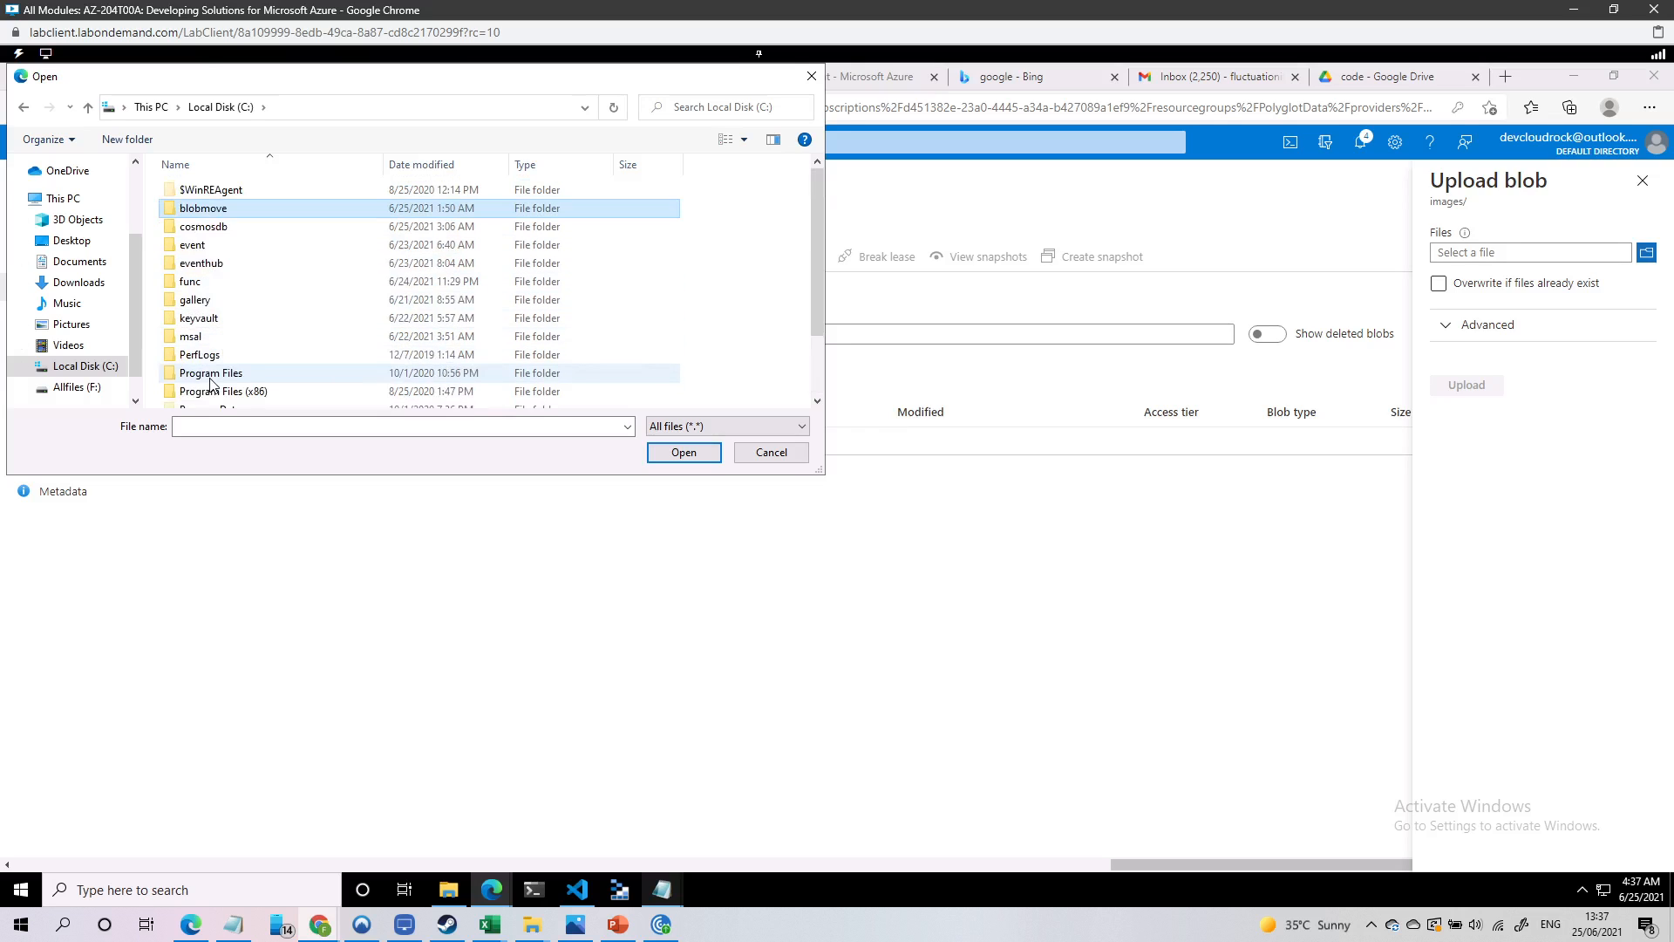
scroll(216, 371, "down", 2)
double_click(214, 343)
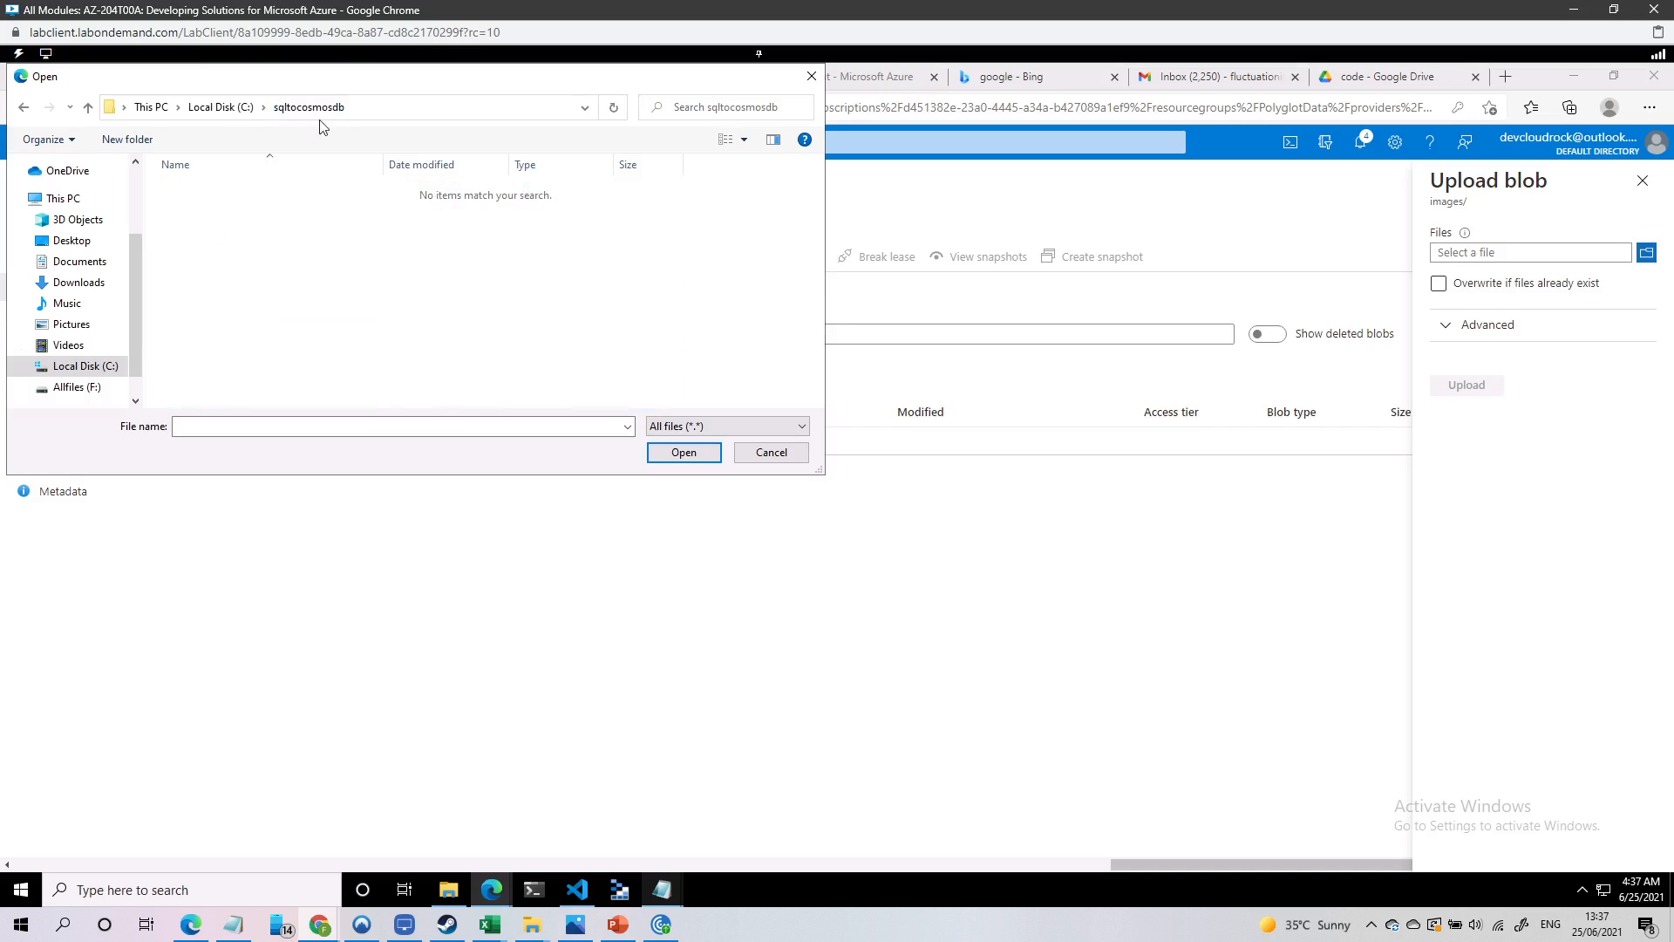
left_click(228, 111)
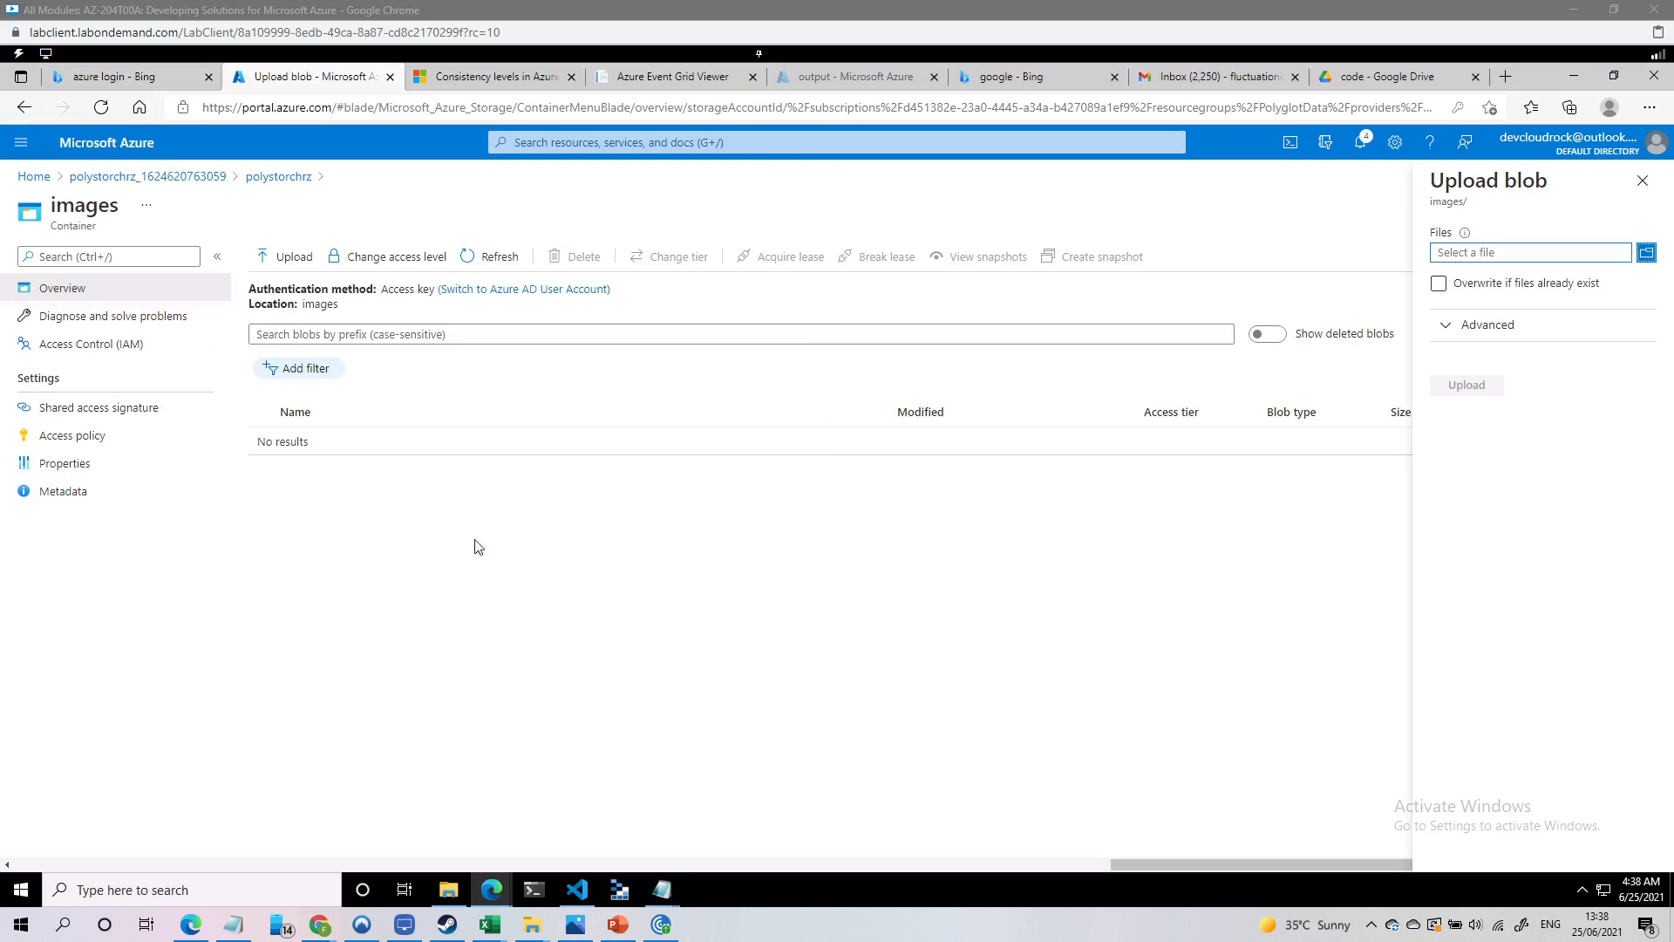
Browse for the files to upload in the sqltocosmosdb\Starter\Images folder on Local Disk (C:)
left_click(1646, 253)
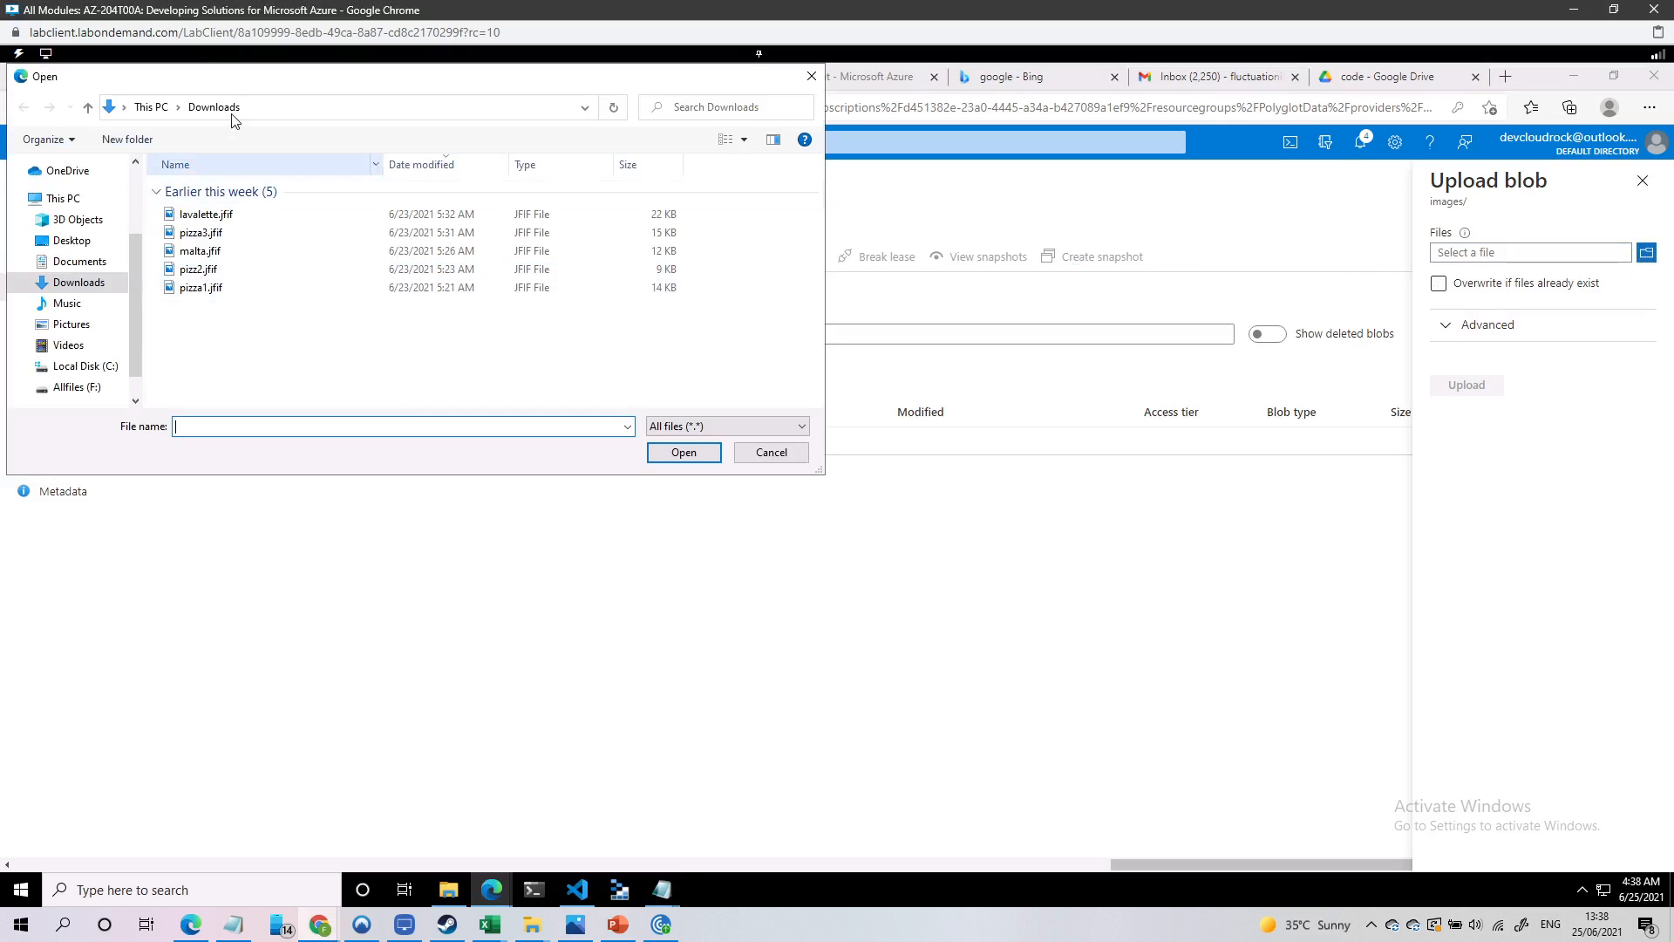
left_click(88, 366)
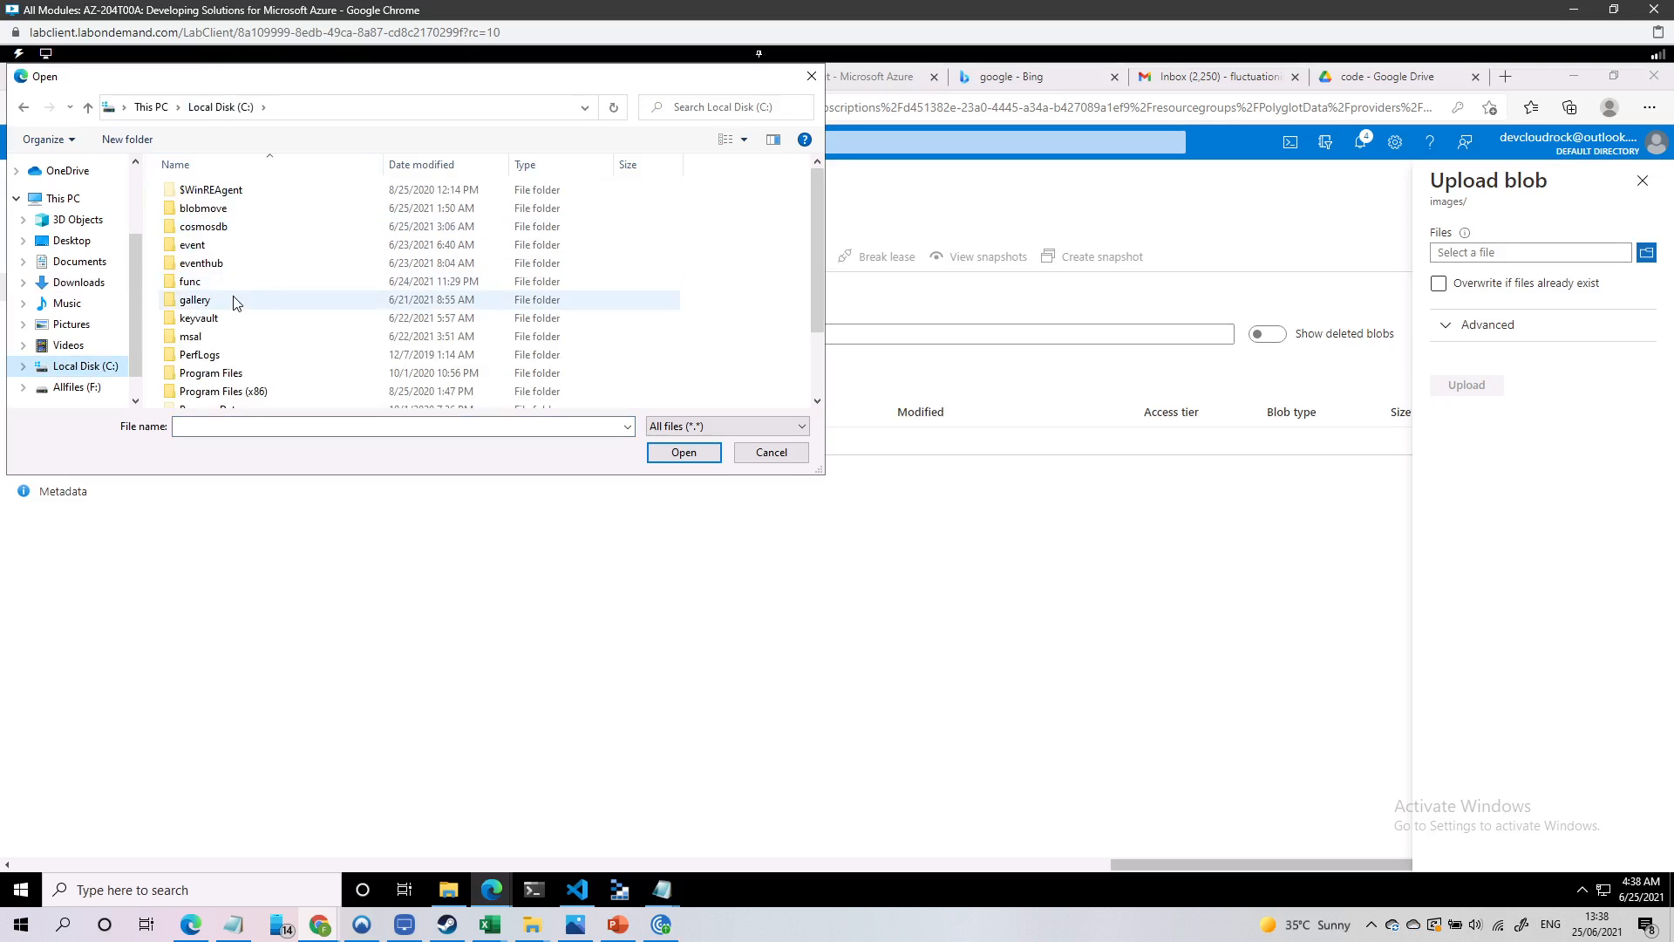
scroll(234, 301, "down", 2)
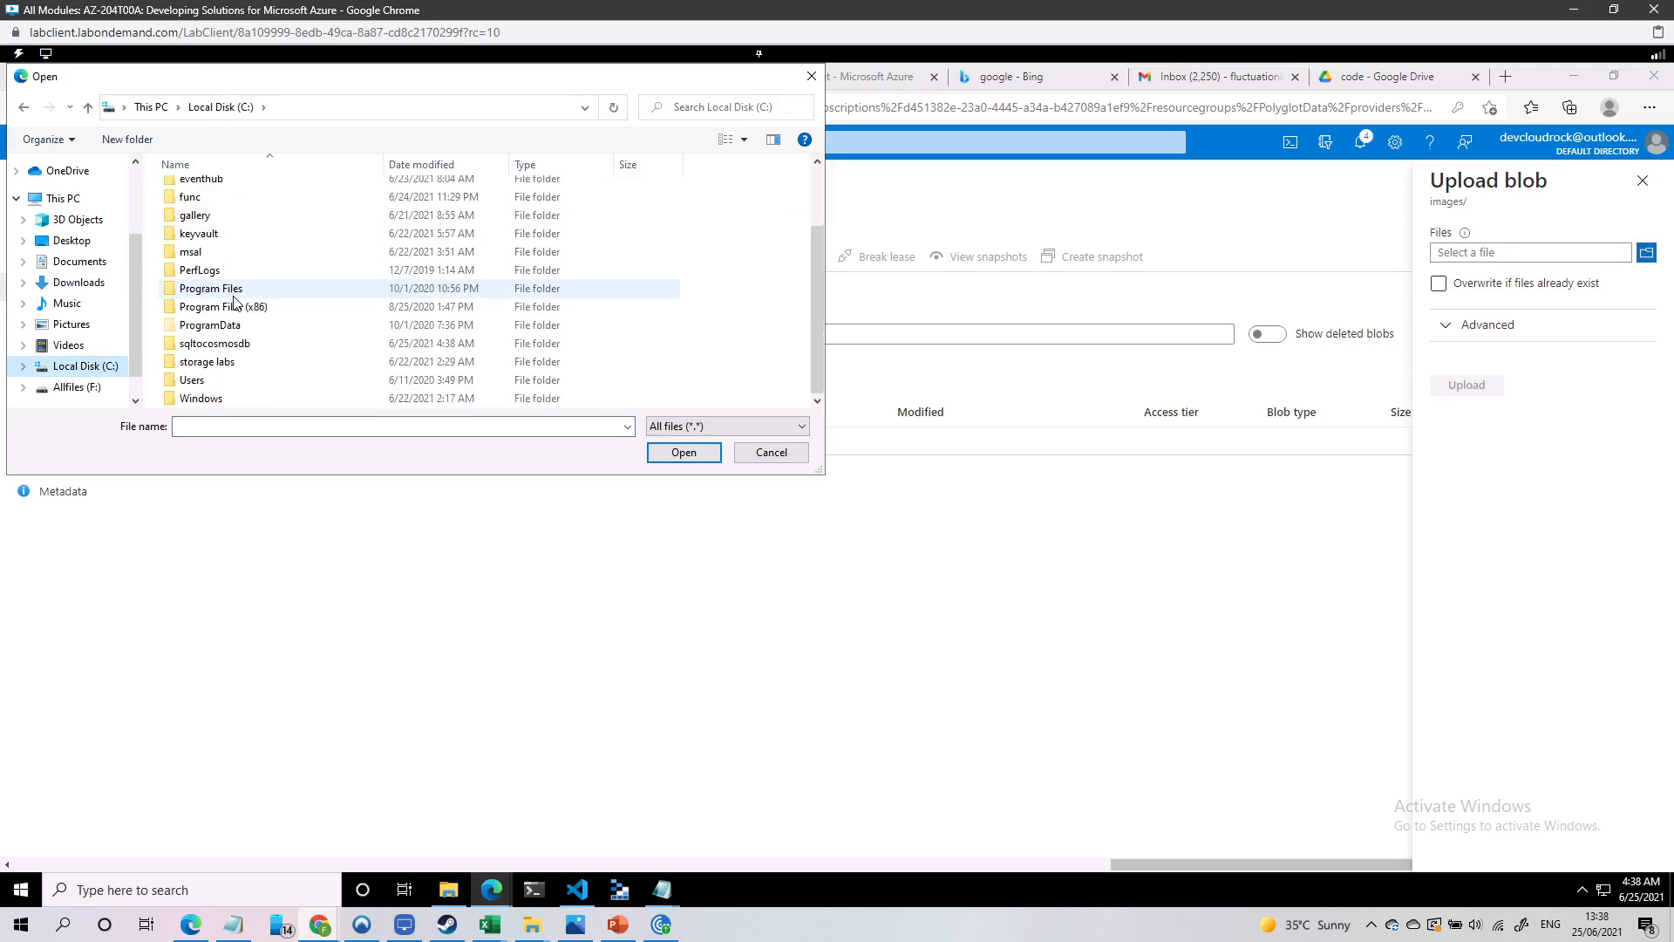
double_click(216, 343)
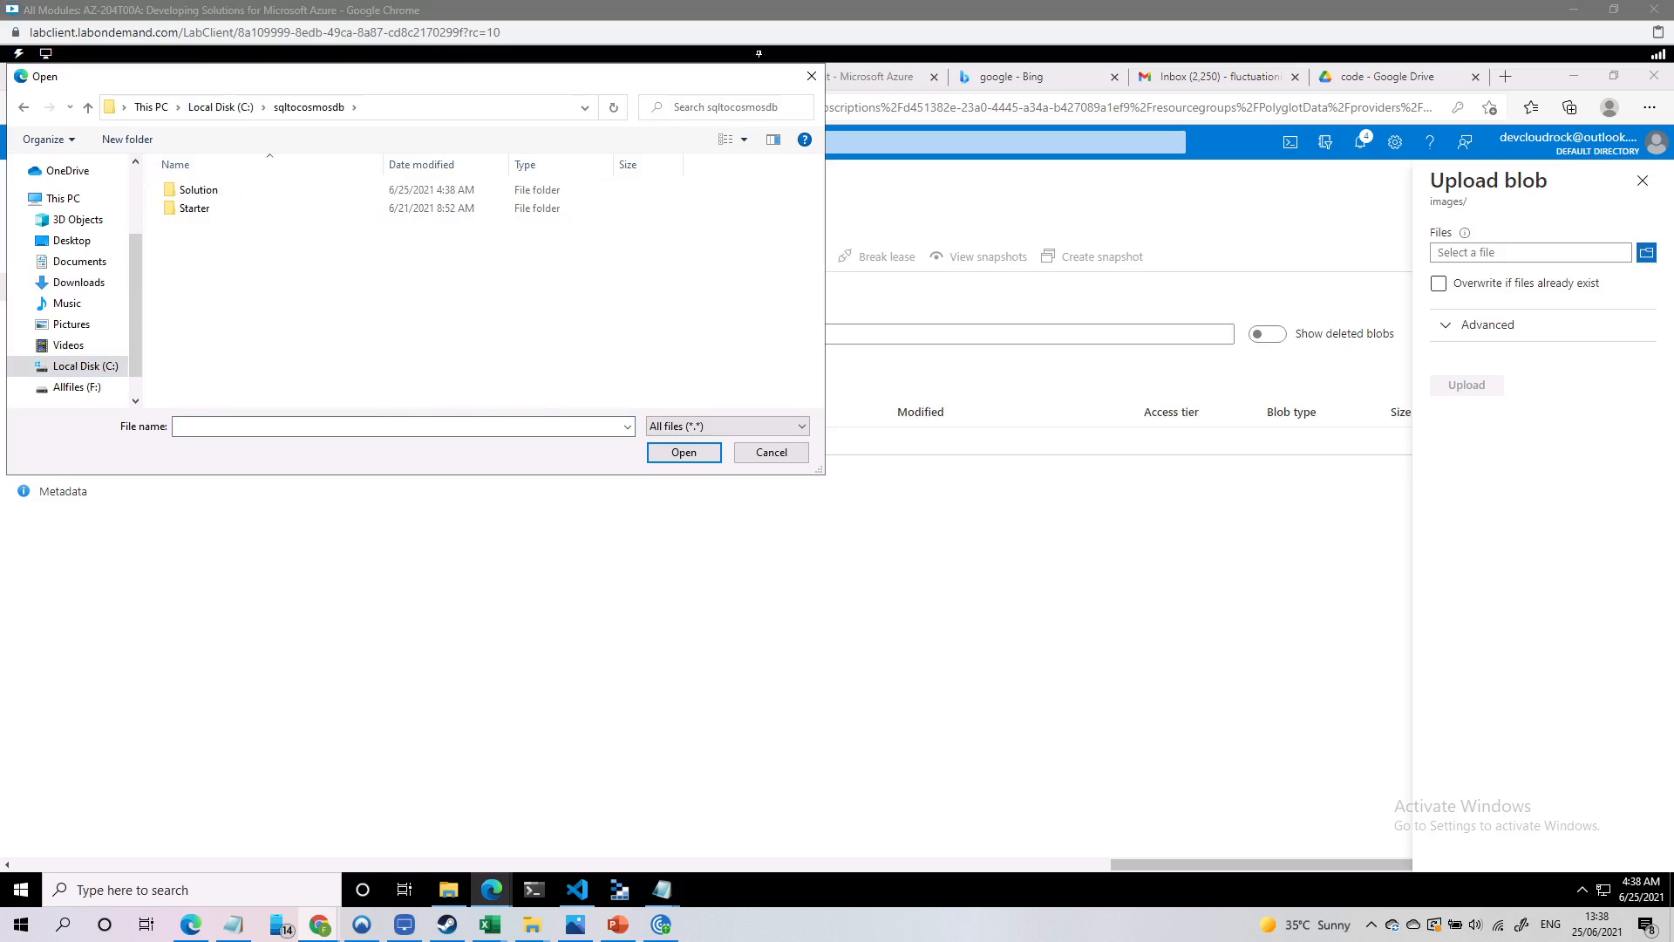
double_click(194, 209)
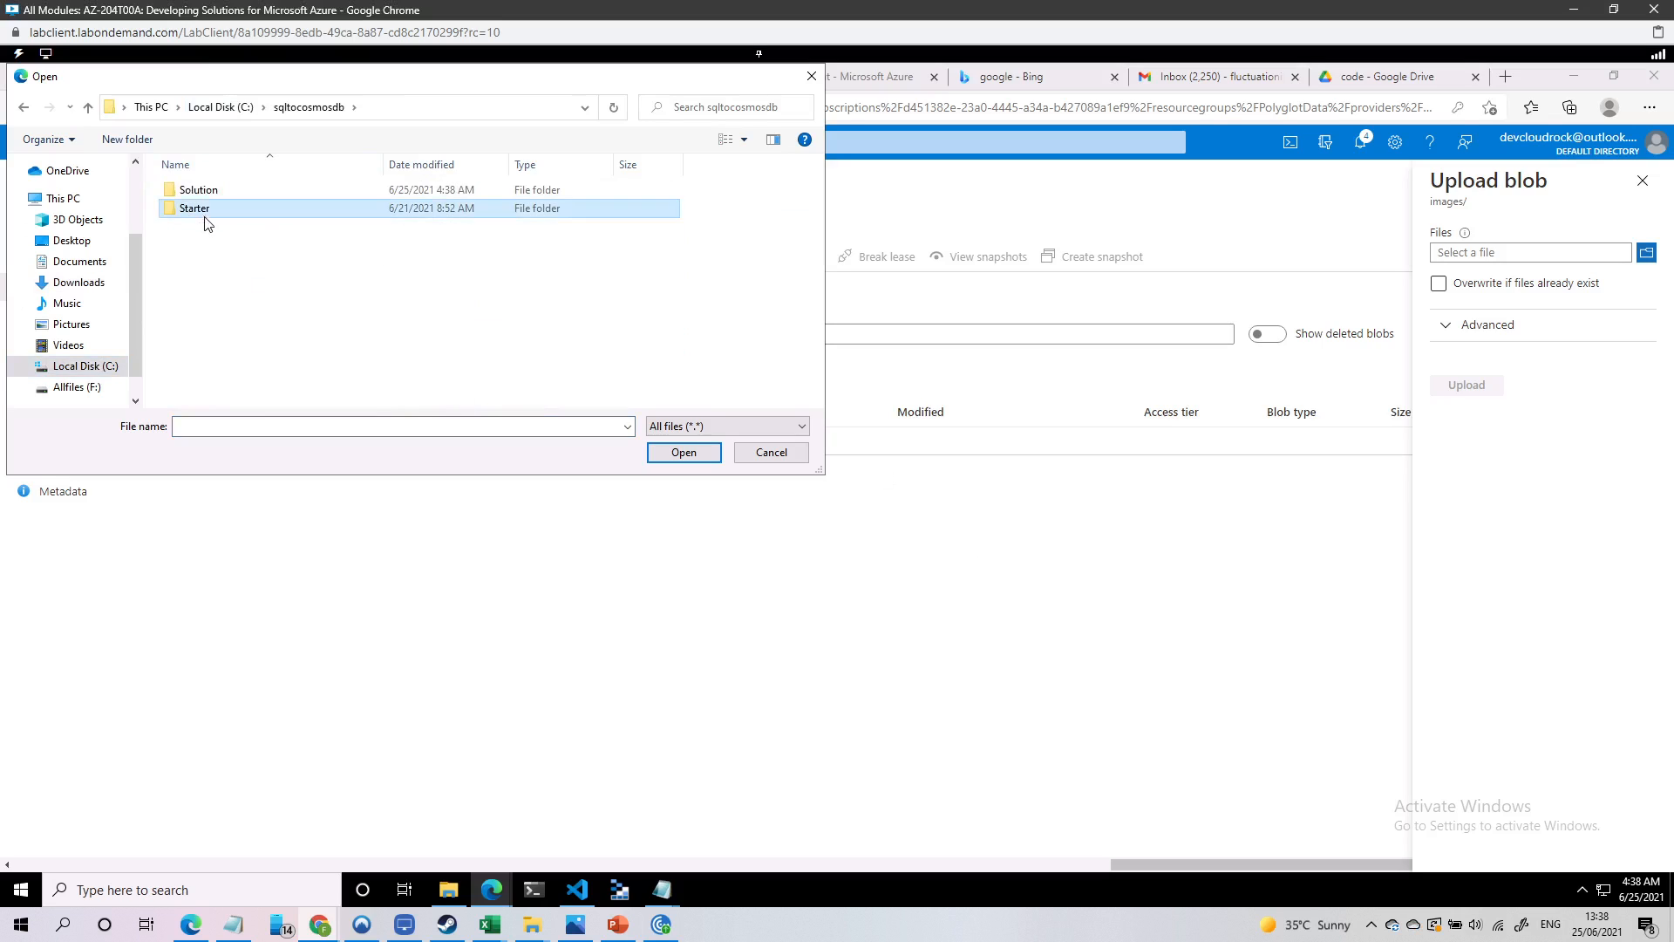
left_click(205, 210)
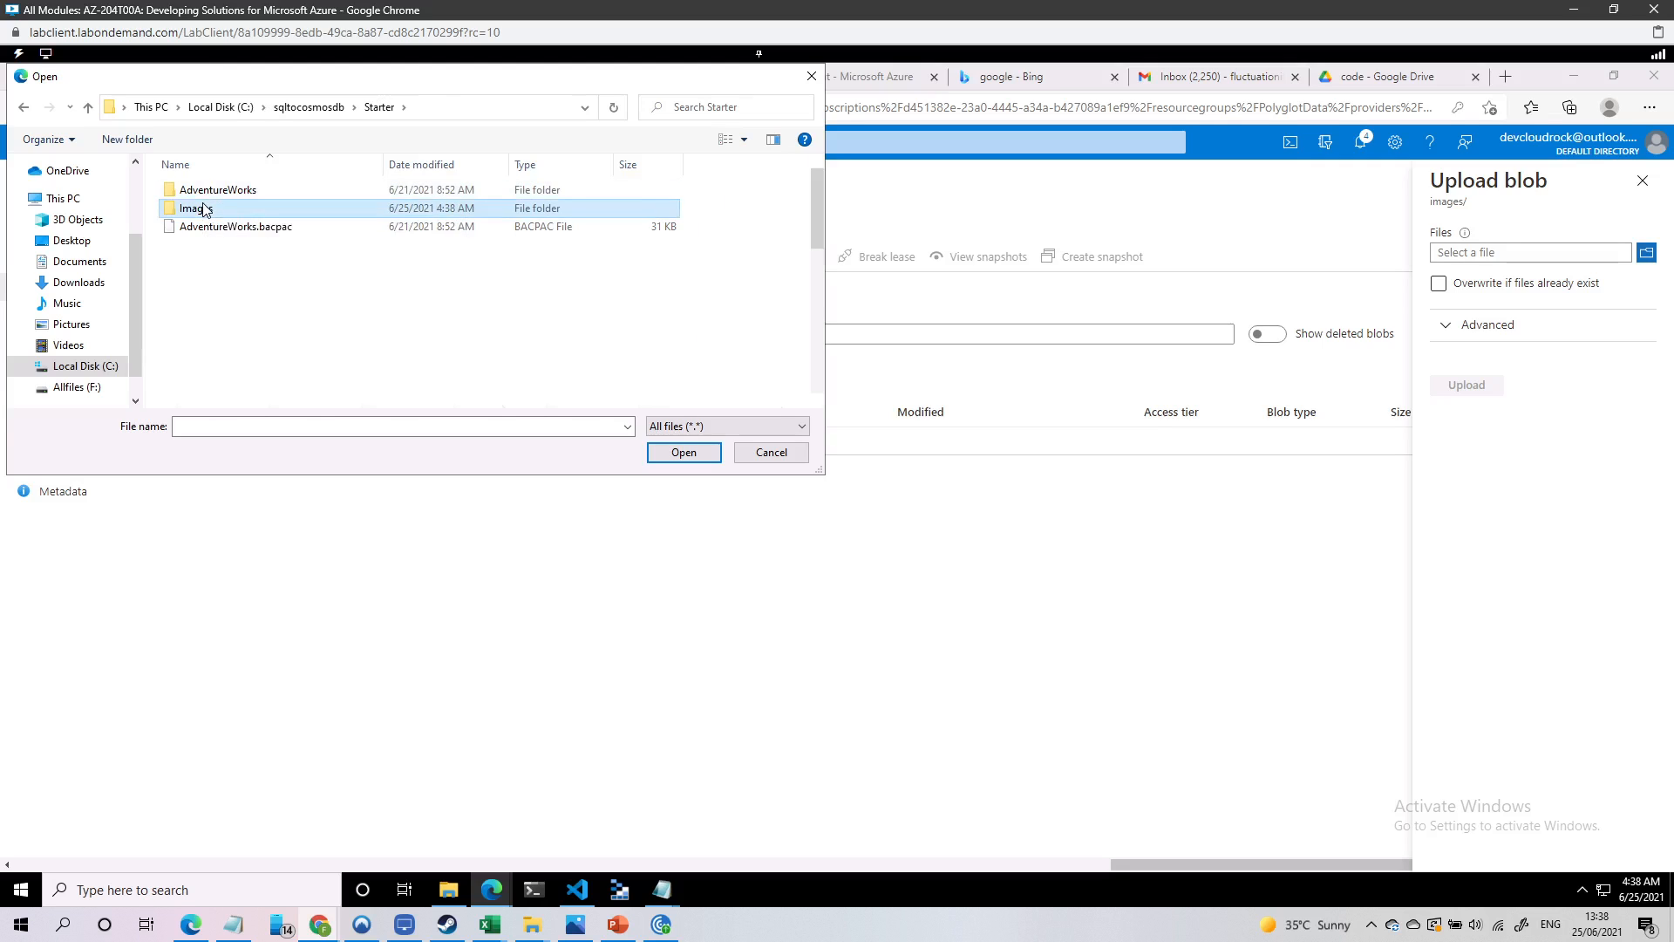
double_click(205, 210)
Preview the pictures bike_lock.jpg and handpump.jpg from the file picker, closing the viewer after each one
left_click(292, 229)
left_click(387, 221)
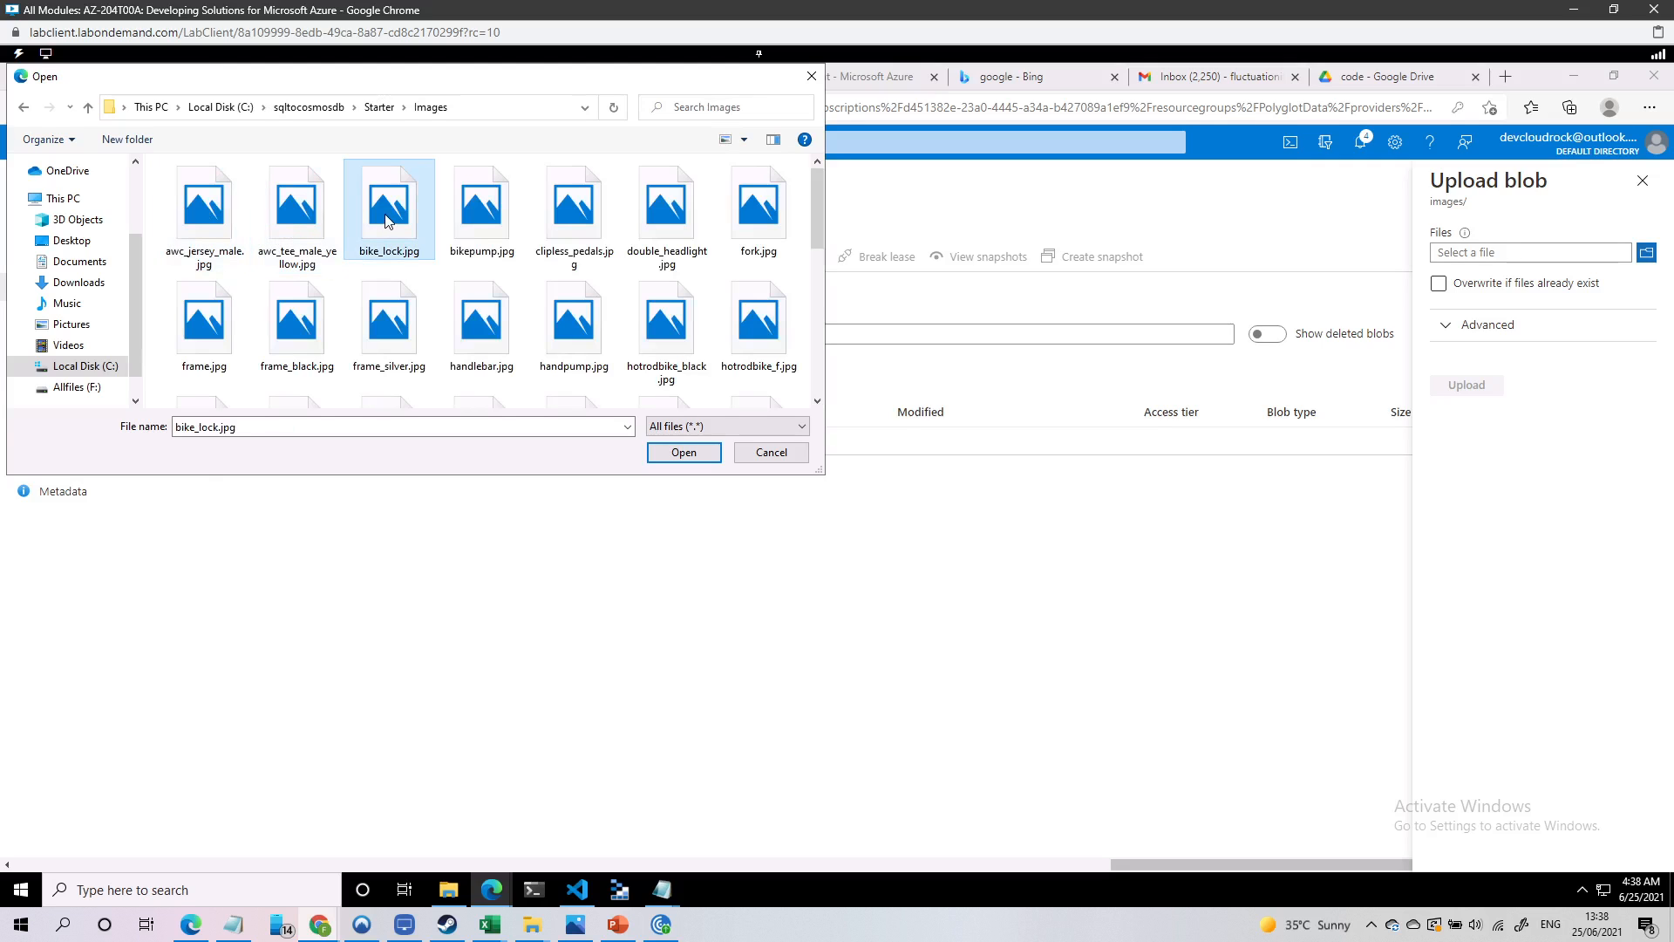
right_click(384, 212)
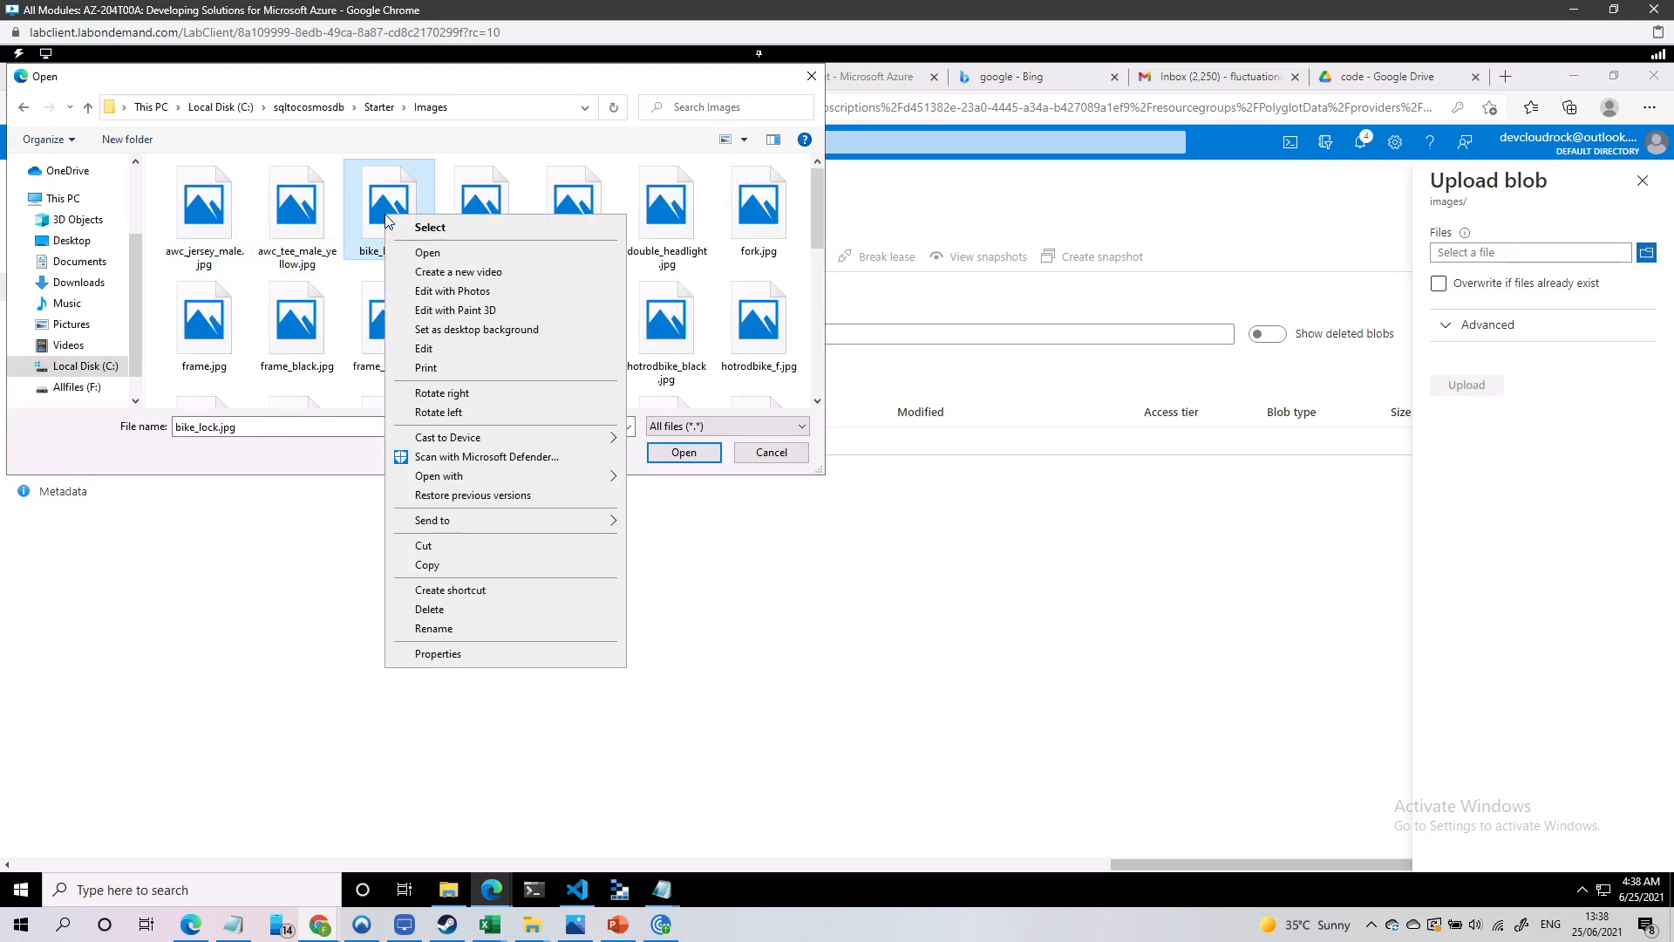
left_click(431, 251)
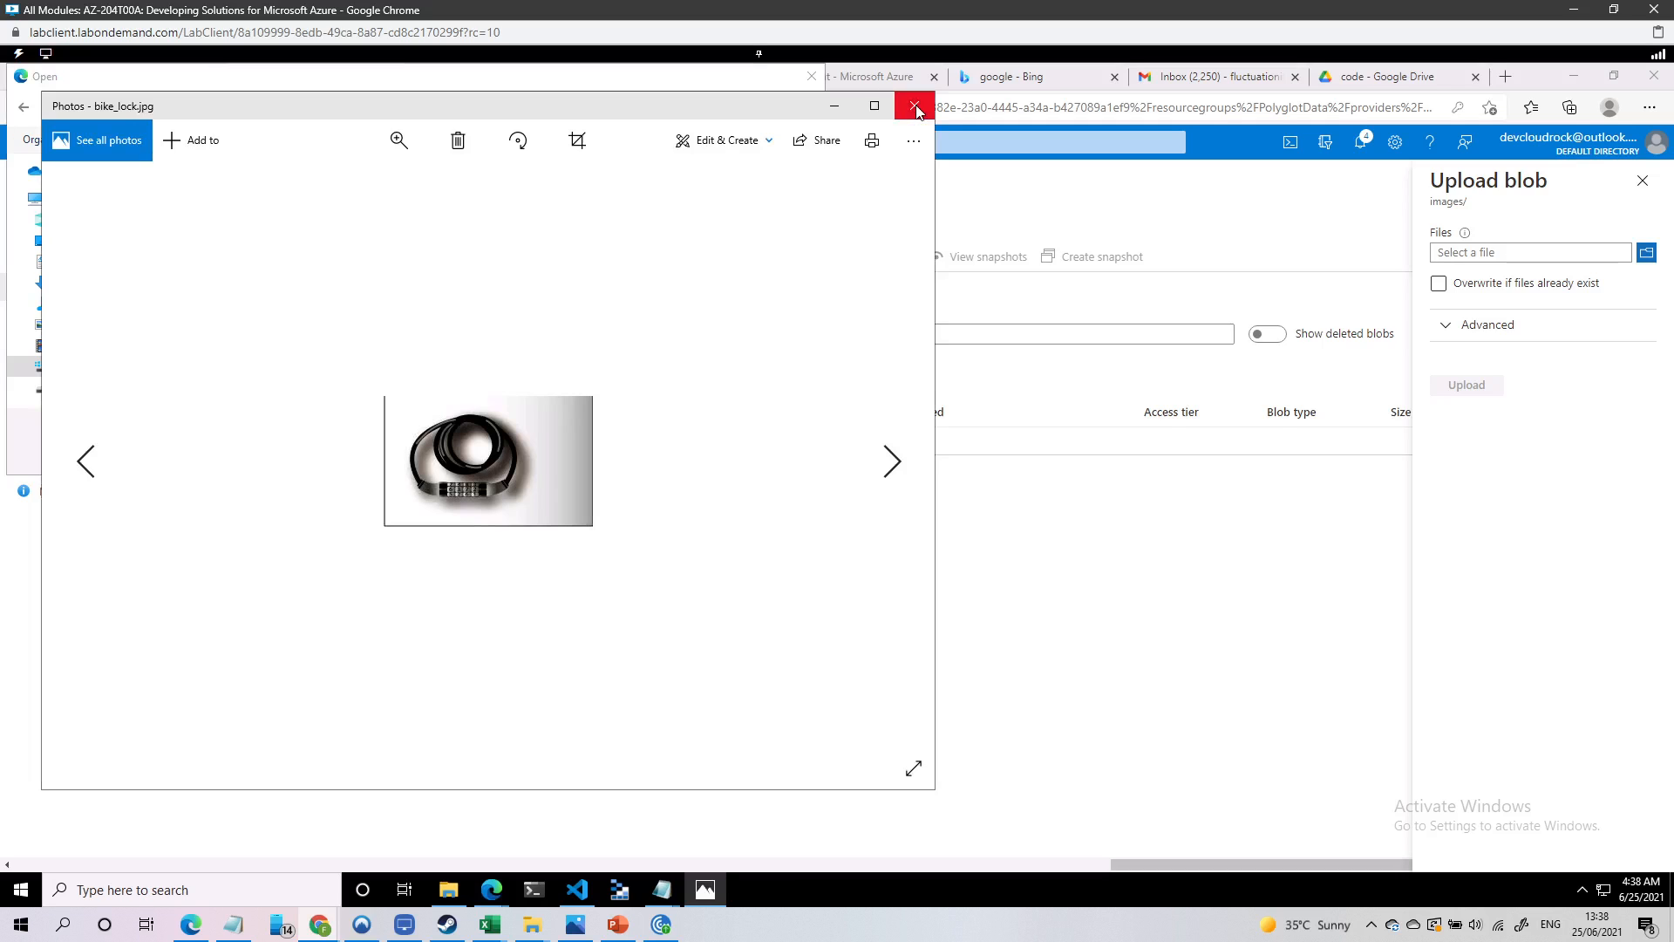
left_click(914, 106)
left_click(577, 336)
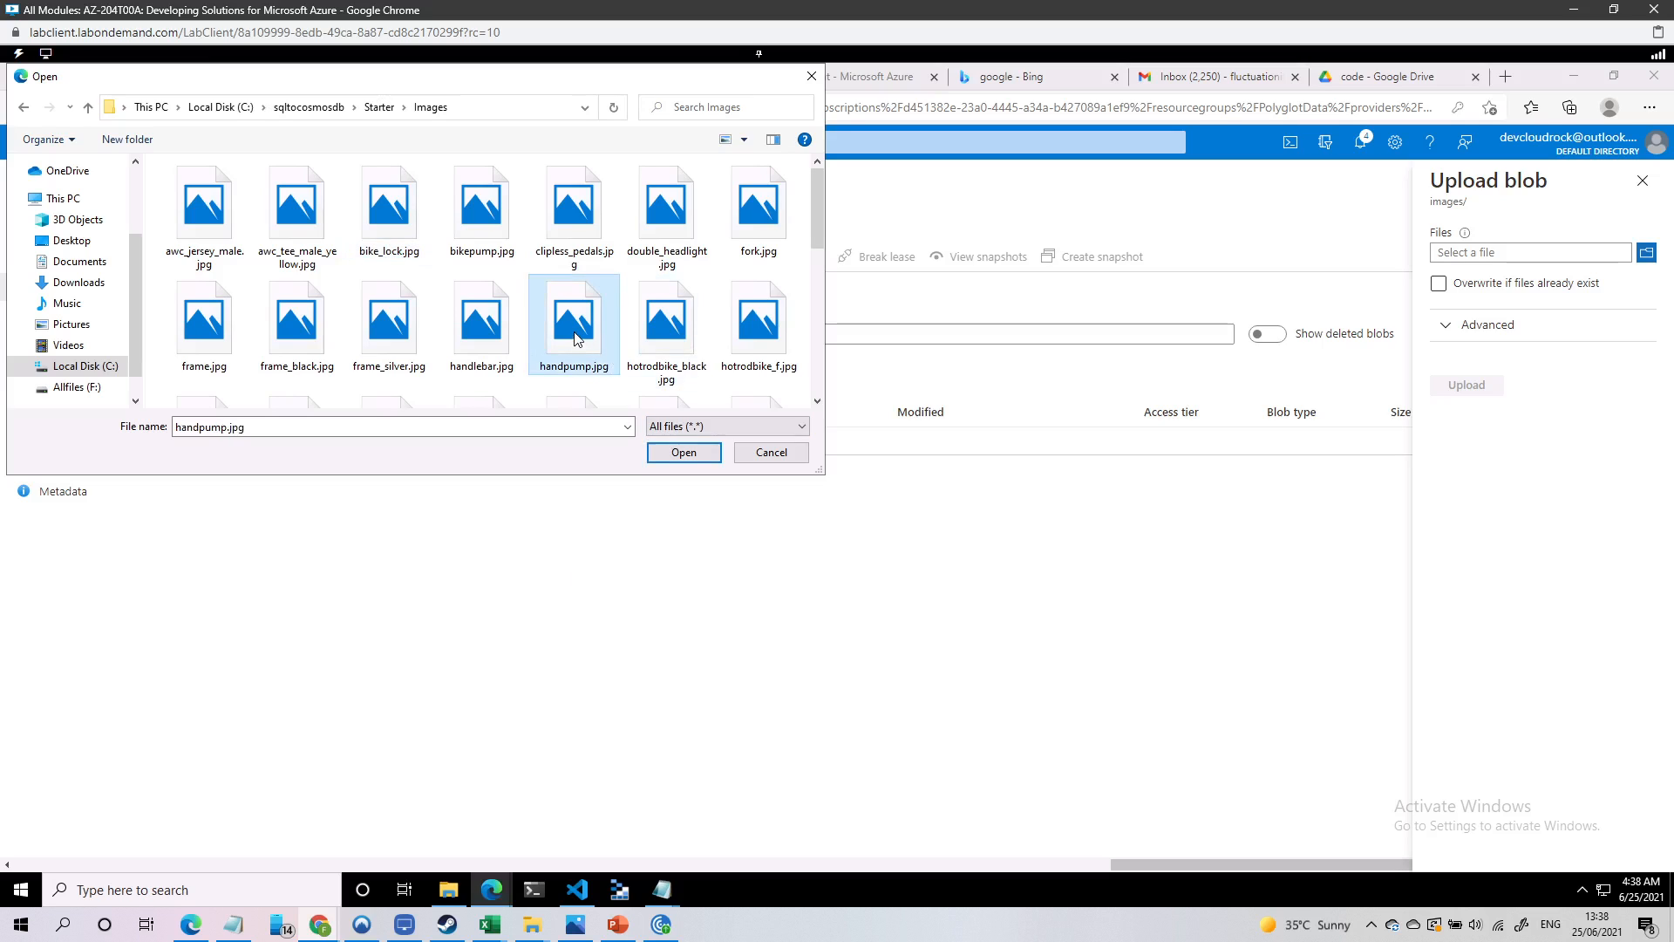
right_click(576, 336)
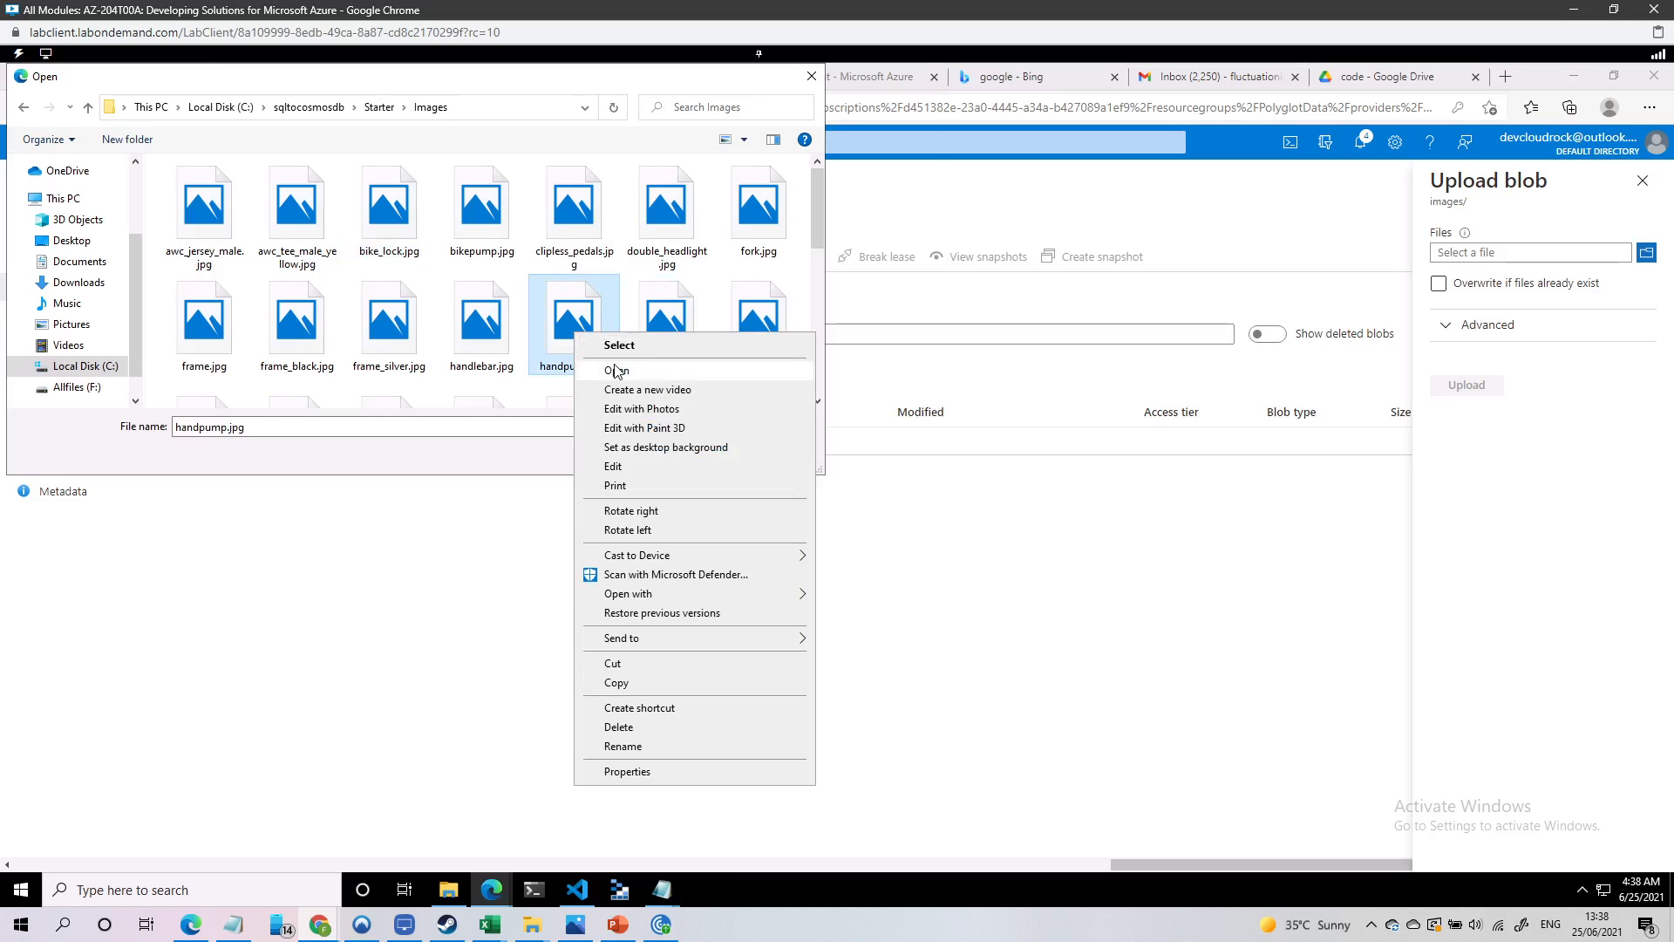
left_click(617, 371)
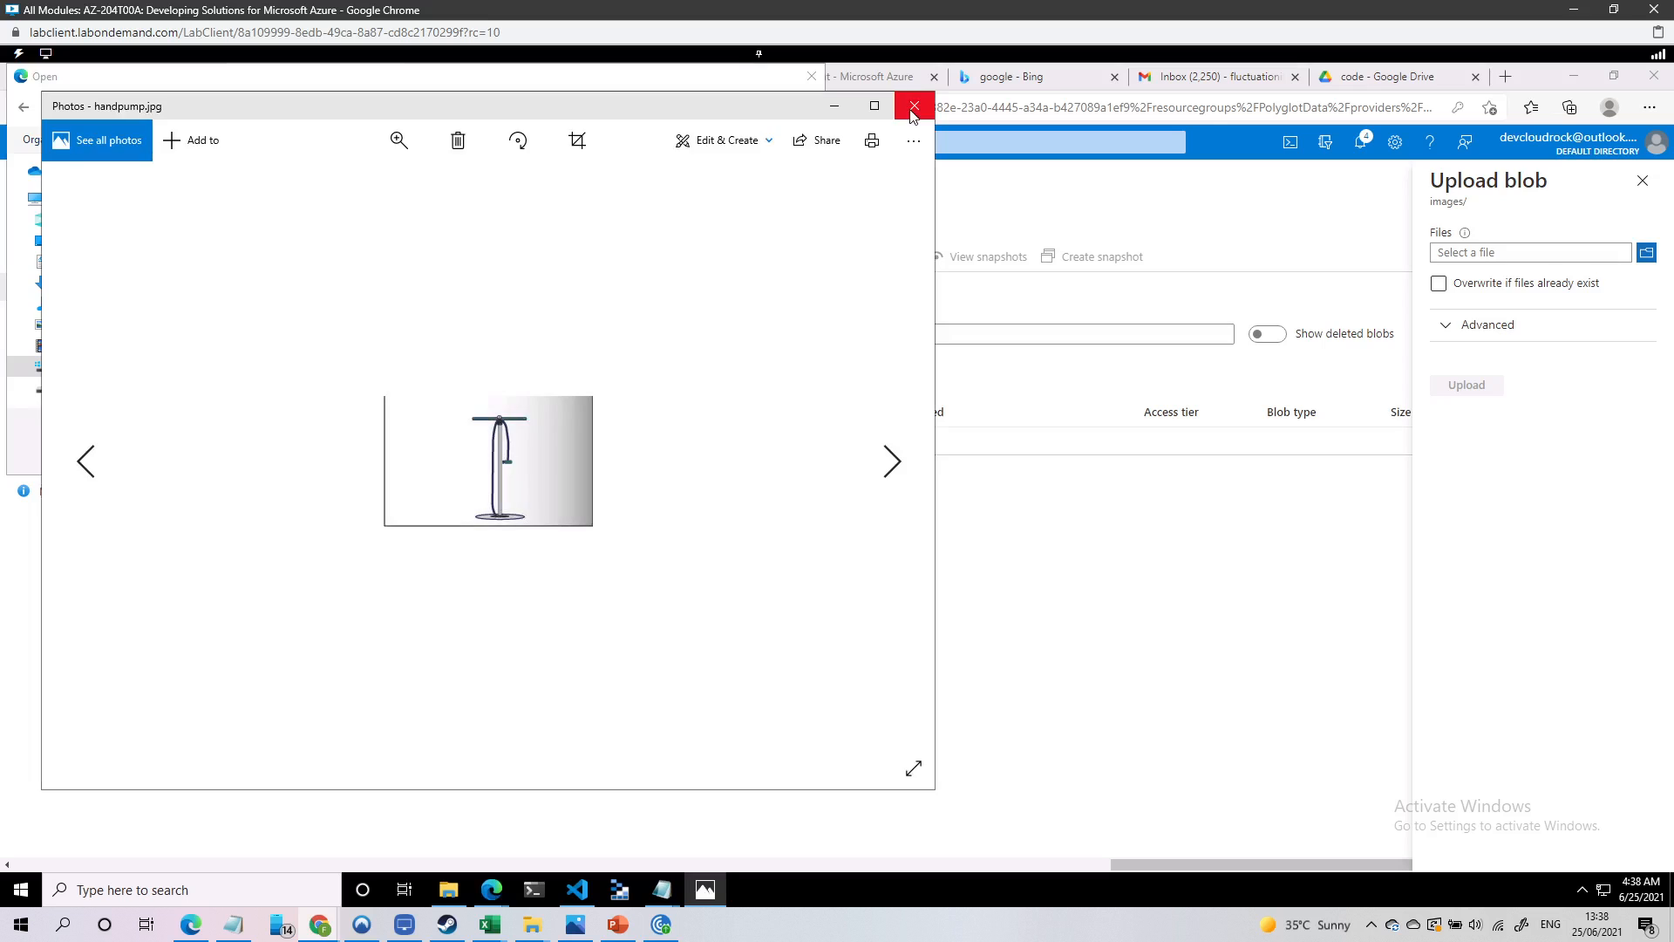
left_click(913, 107)
Select all the pictures in the Images folder and upload them to the images container
left_click(490, 325)
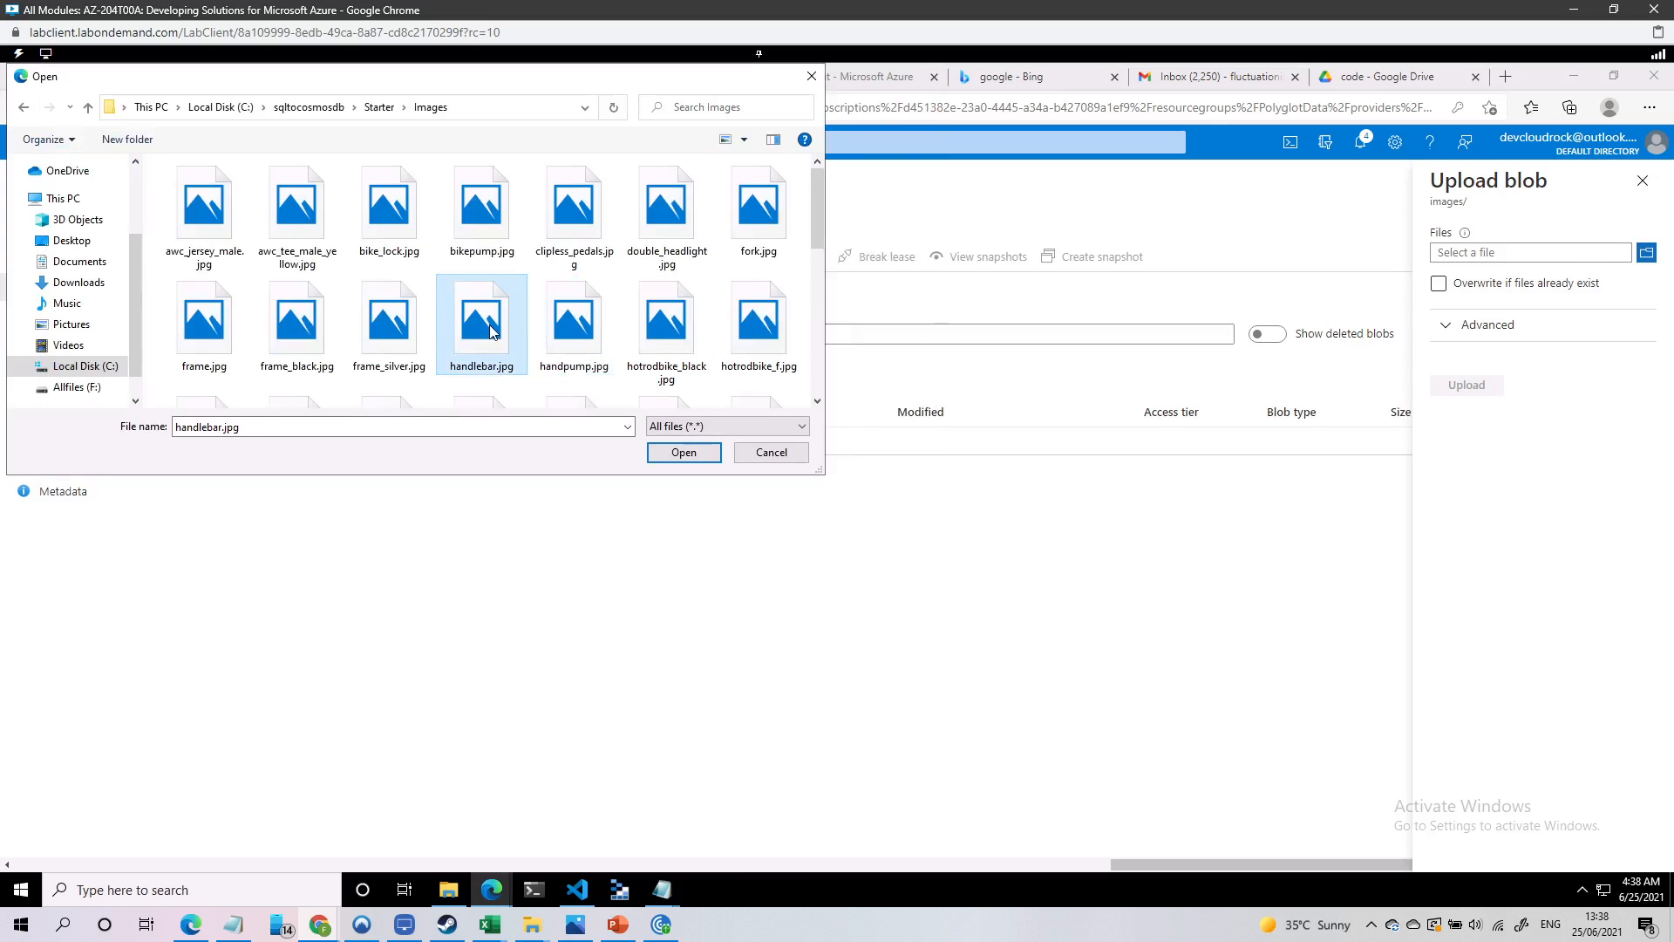
key("ctrl+a")
left_click(685, 462)
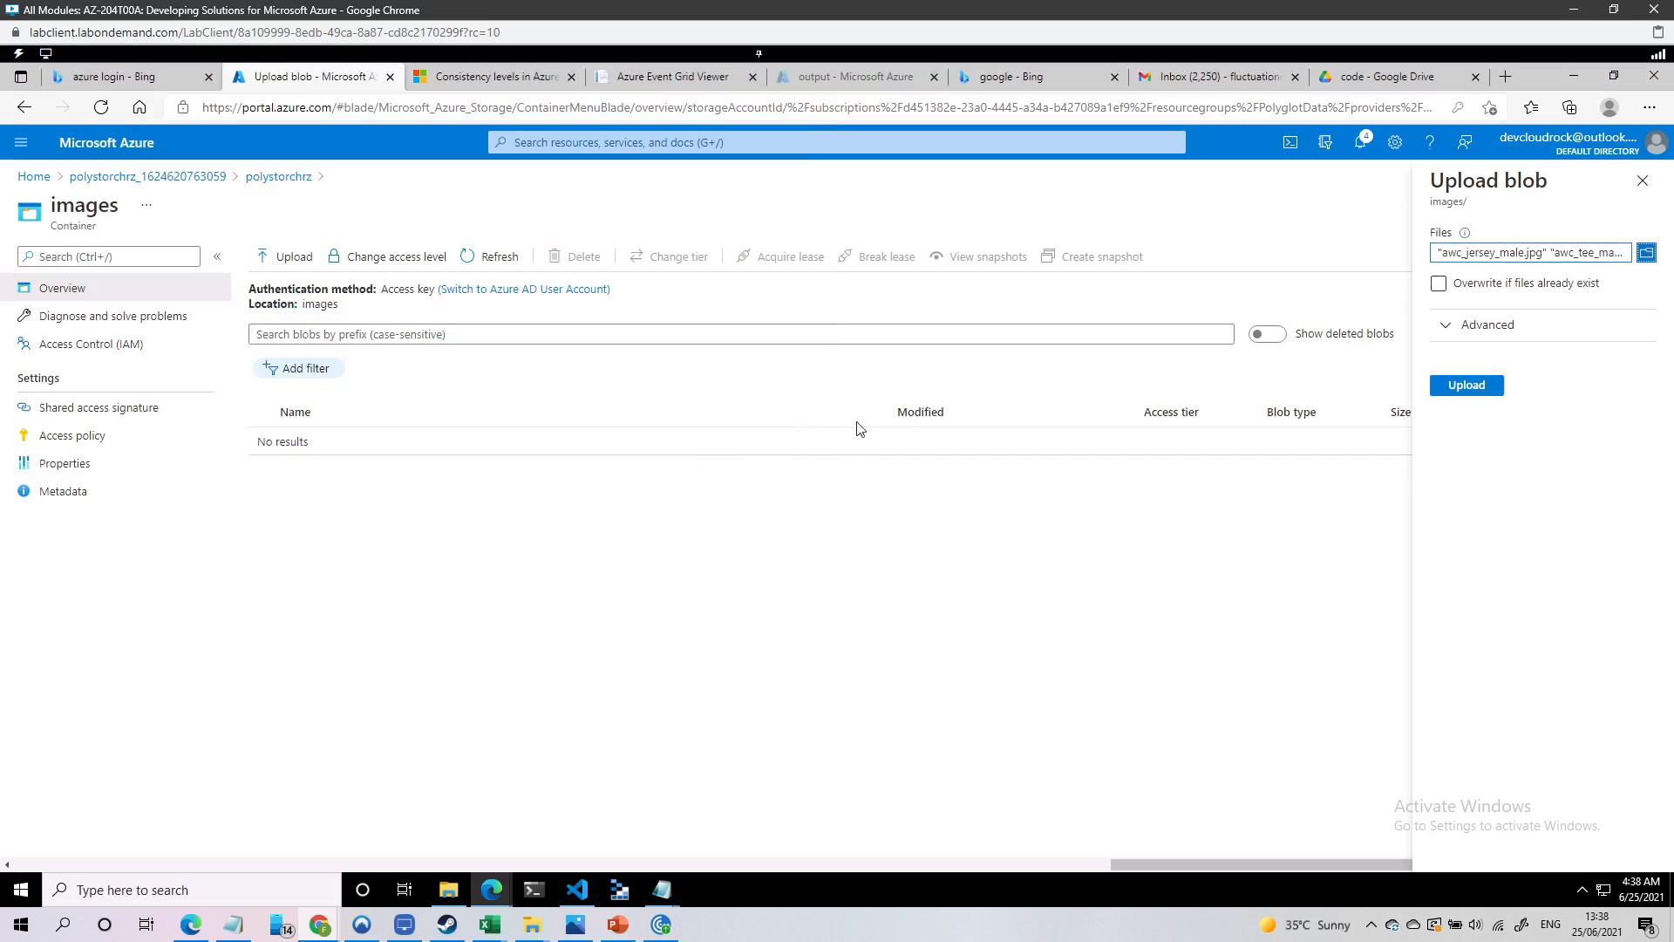
left_click(1477, 394)
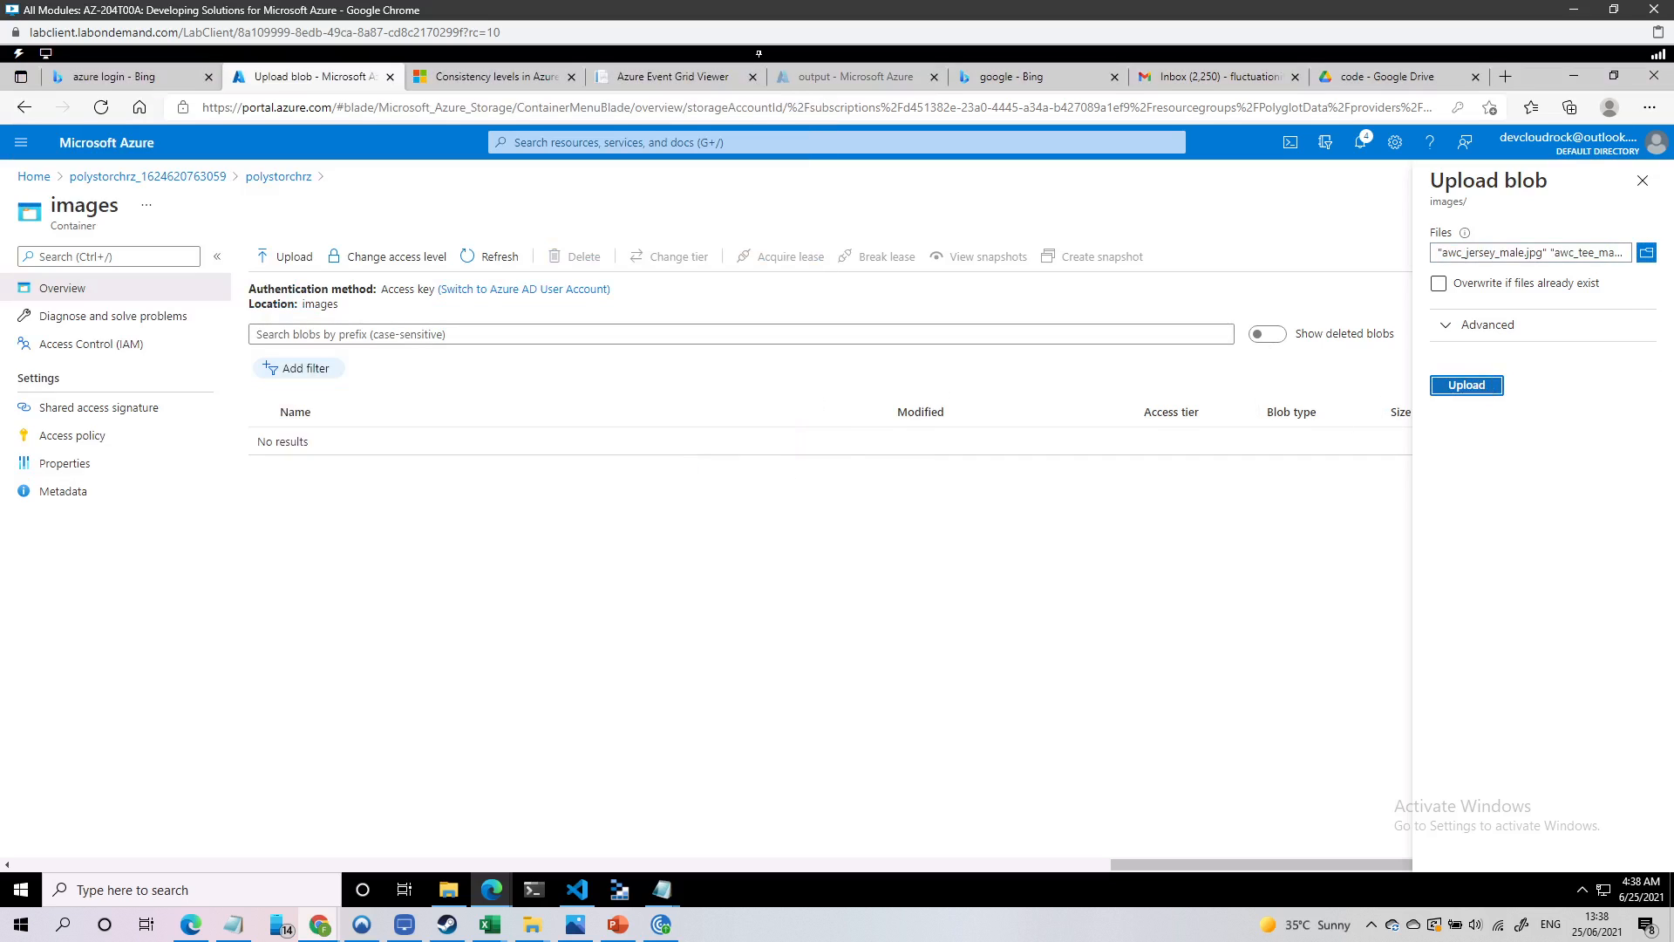